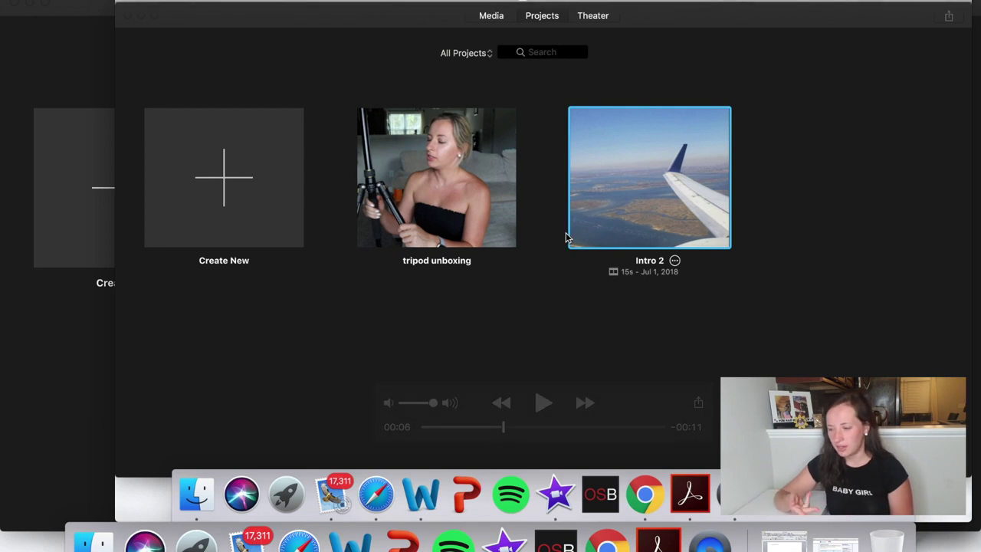
- Minimise the background window and bring the QuickTime Player window to the front
{"action": "left_click", "coordinate": [30, 4]}
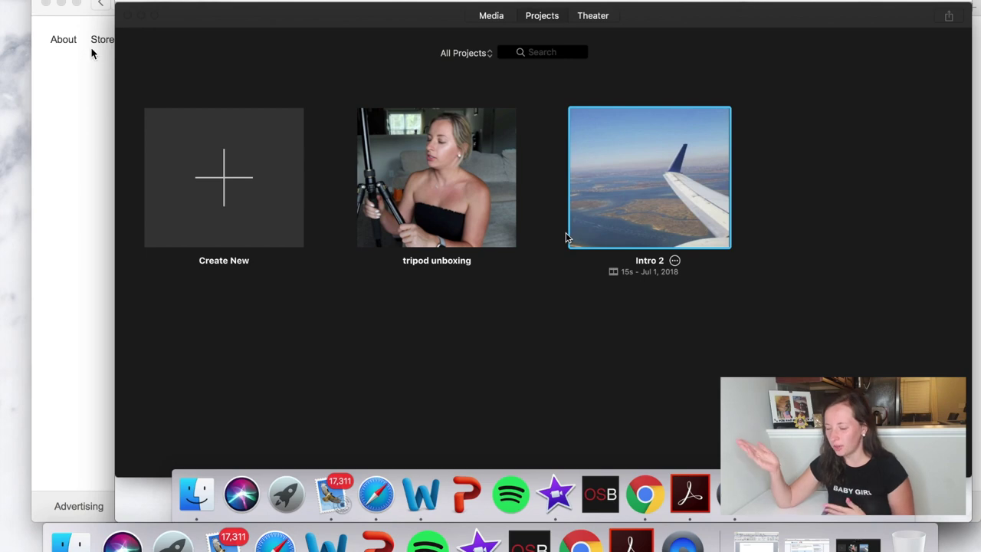
{"action": "left_click", "coordinate": [160, 54]}
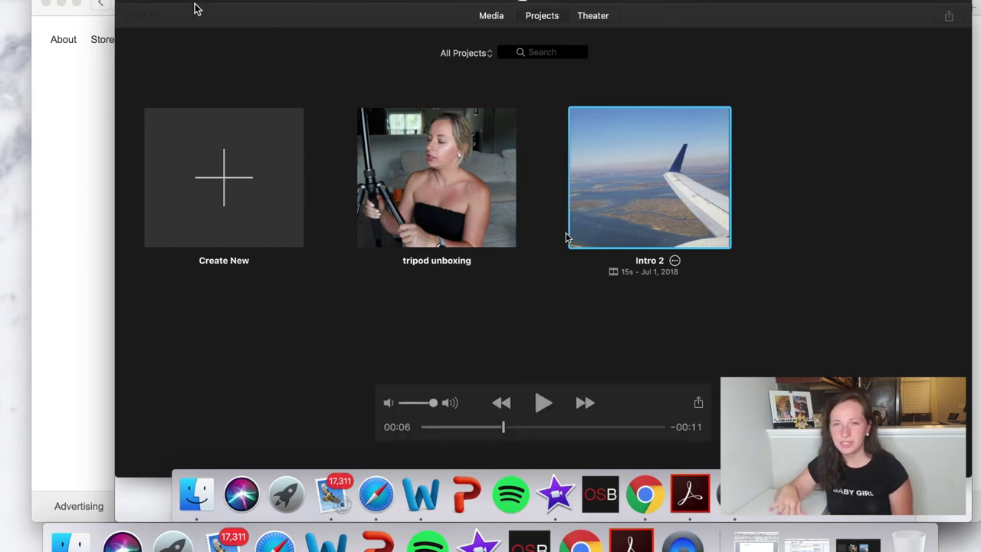
{"action": "left_click_drag", "start_coordinate": [201, 1], "coordinate": [168, 0]}
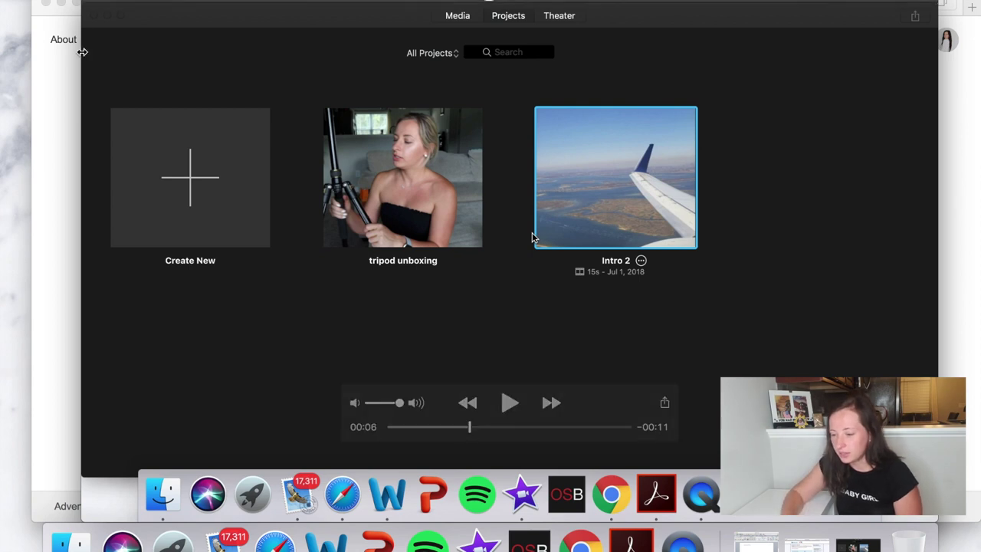
- In Safari, open a new tab and go to the Gymshark website
{"action": "left_click", "coordinate": [57, 101]}
{"action": "key", "text": "super+t"}
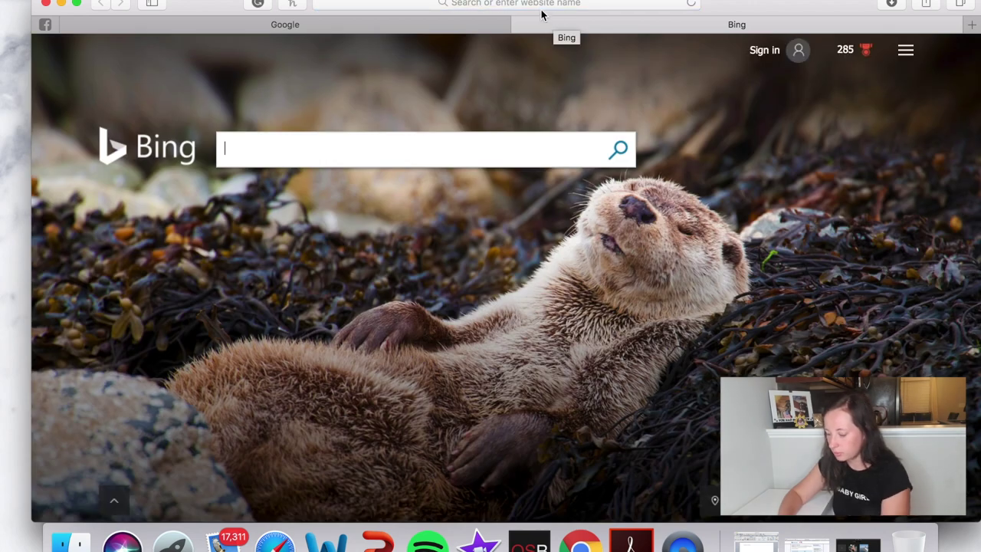
{"action": "left_click", "coordinate": [539, 4]}
{"action": "type", "text": "gymsjar"}
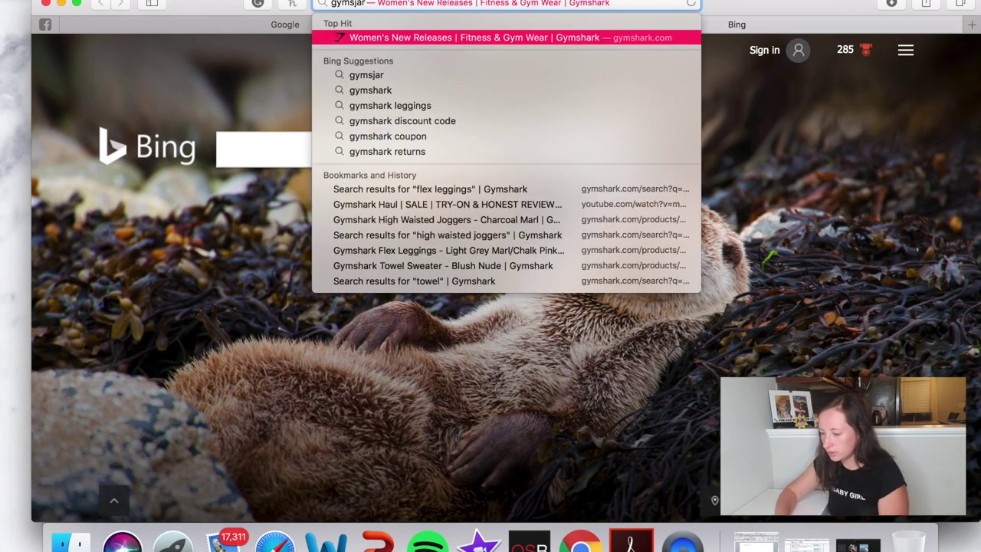
{"action": "left_click", "coordinate": [541, 37]}
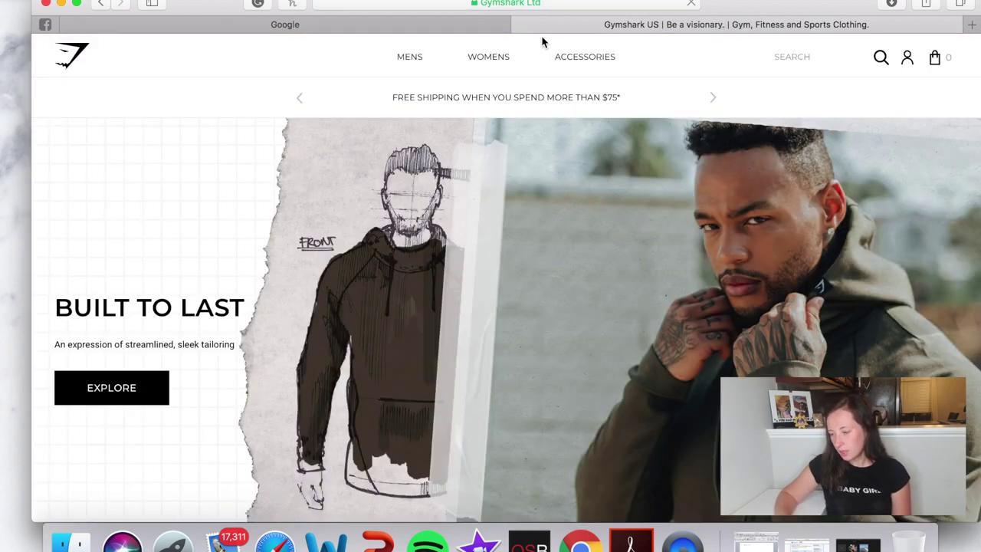
- Screenshot the Ultimate Comfort banner photo with Cmd+Shift+4, then close the Gymshark tab
{"action": "scroll", "coordinate": [469, 193], "scroll_direction": "down", "scroll_amount": 10}
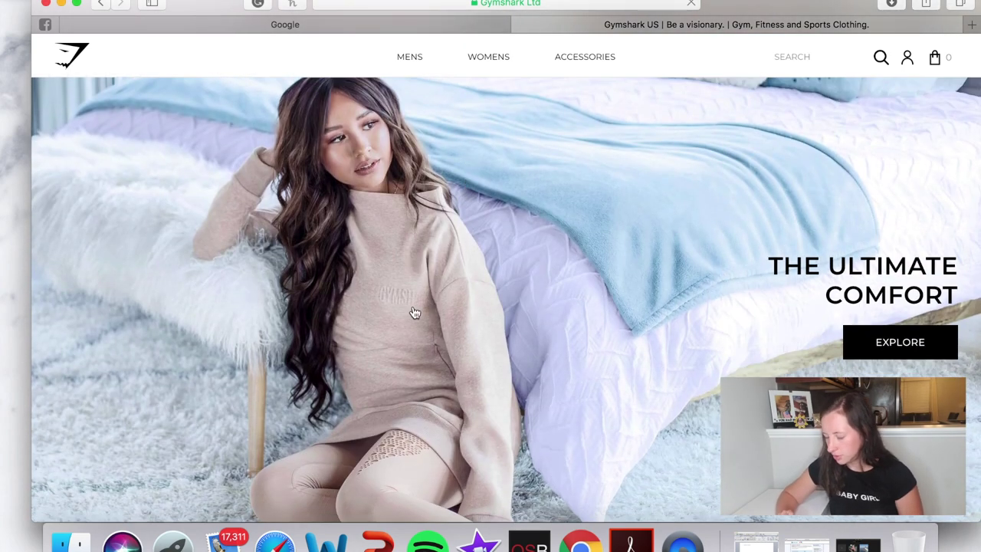
{"action": "scroll", "coordinate": [536, 232], "scroll_direction": "up", "scroll_amount": 1}
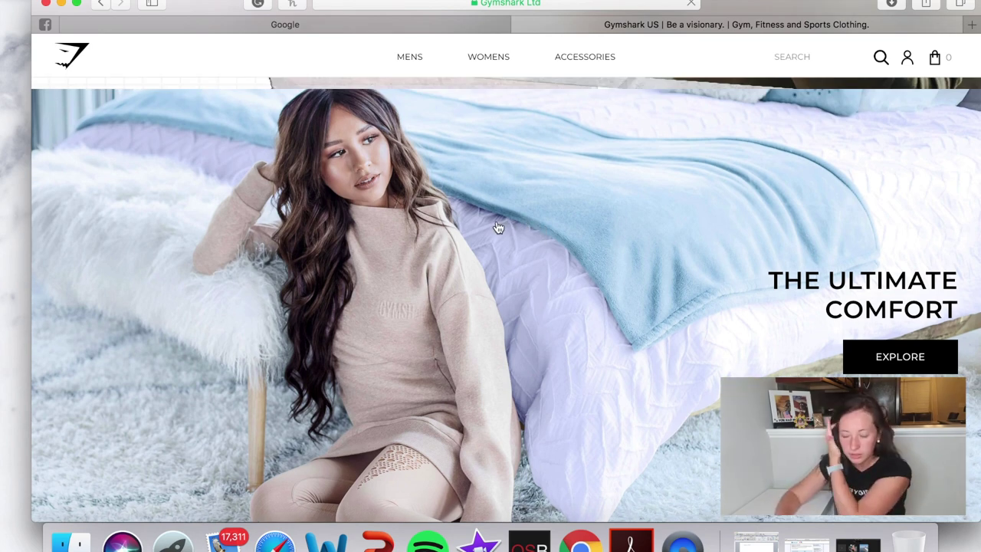
{"action": "scroll", "coordinate": [479, 233], "scroll_direction": "down", "scroll_amount": 2}
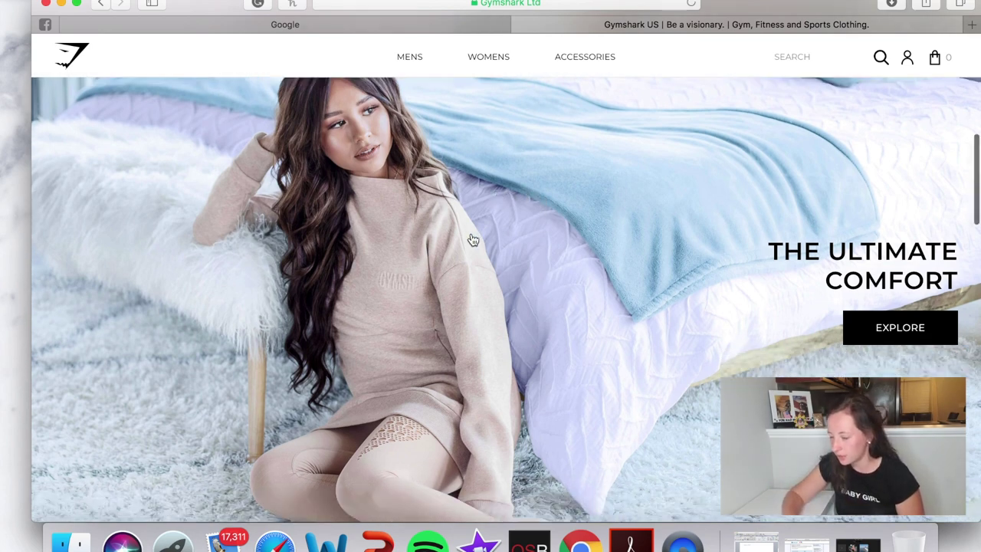
{"action": "scroll", "coordinate": [482, 222], "scroll_direction": "down", "scroll_amount": 3}
{"action": "scroll", "coordinate": [485, 213], "scroll_direction": "up", "scroll_amount": 5}
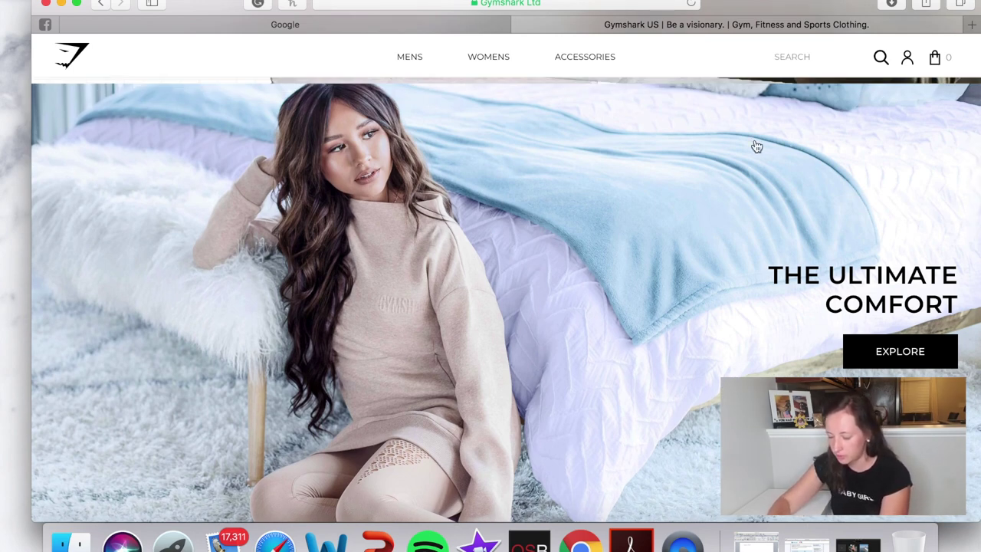
{"action": "key", "text": "super+shift+4"}
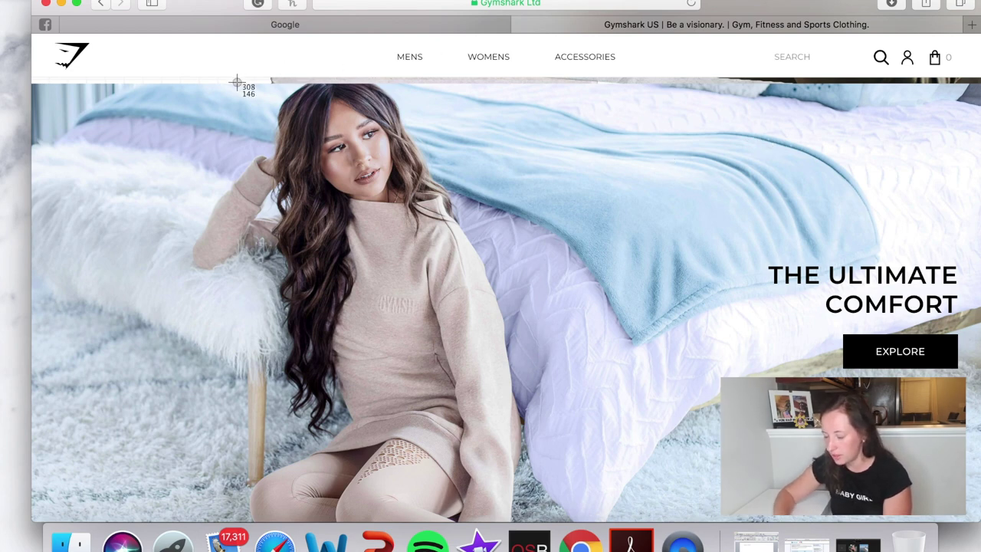
{"action": "left_click_drag", "start_coordinate": [154, 85], "coordinate": [703, 508]}
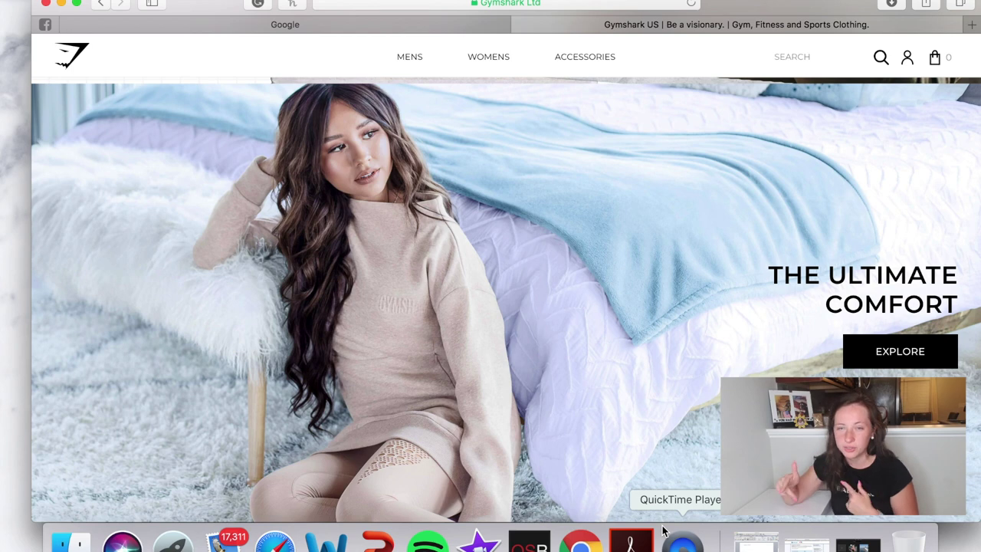
{"action": "key", "text": "super+w"}
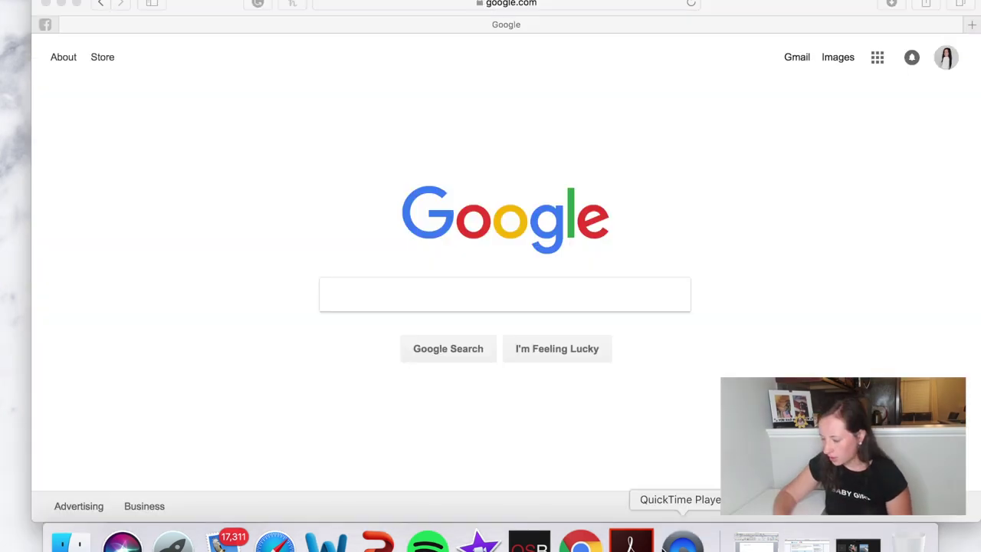
- Restore iMovie from the Dock, dismiss the new-project choices, and select the tripod unboxing project
{"action": "left_click", "coordinate": [856, 540]}
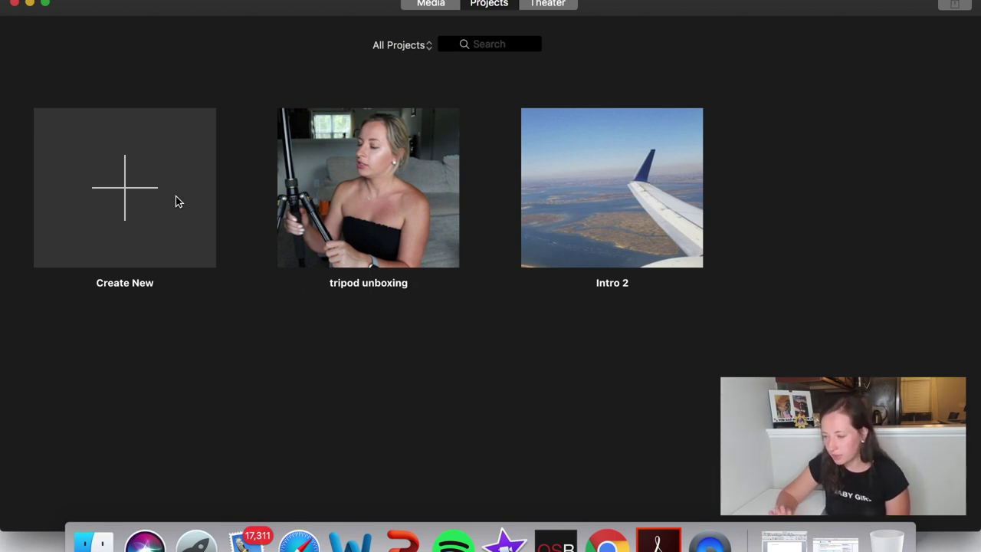
{"action": "left_click", "coordinate": [102, 204]}
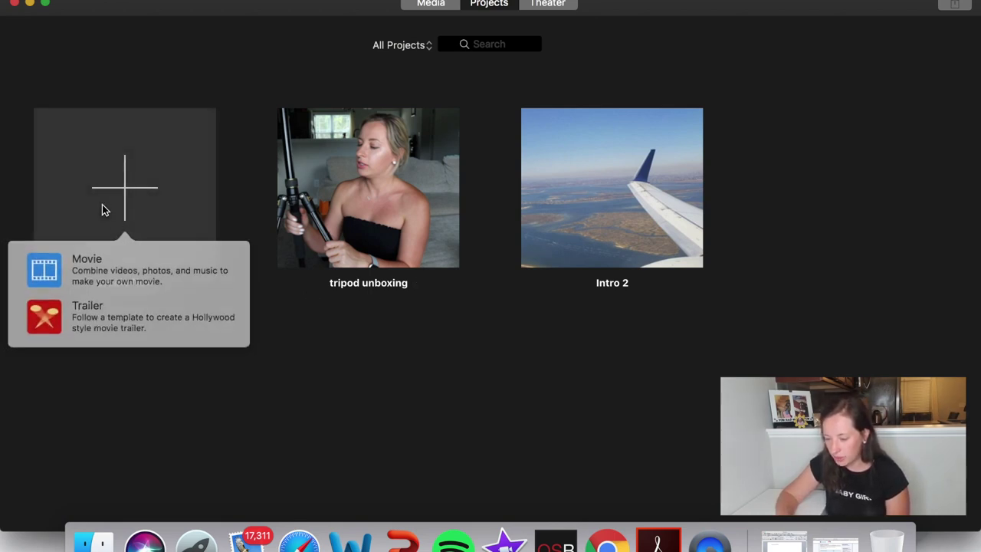
{"action": "left_click", "coordinate": [368, 346]}
{"action": "mouse_move", "coordinate": [380, 202]}
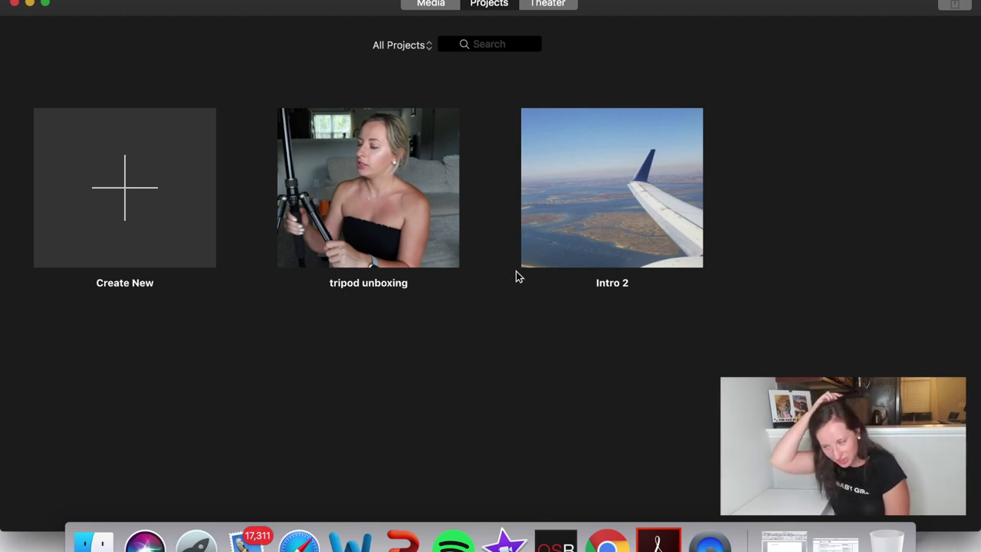
{"action": "left_click", "coordinate": [629, 210]}
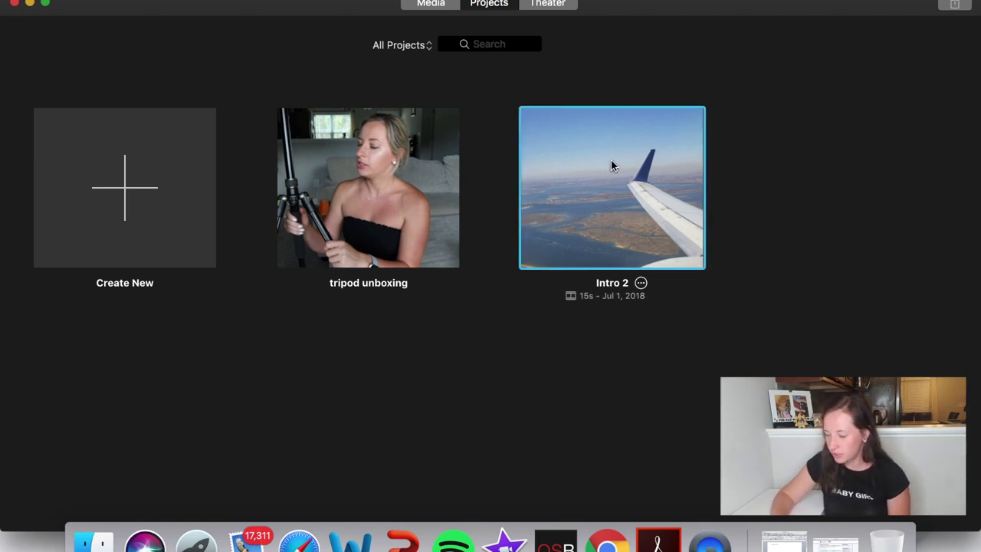
{"action": "left_click", "coordinate": [400, 165]}
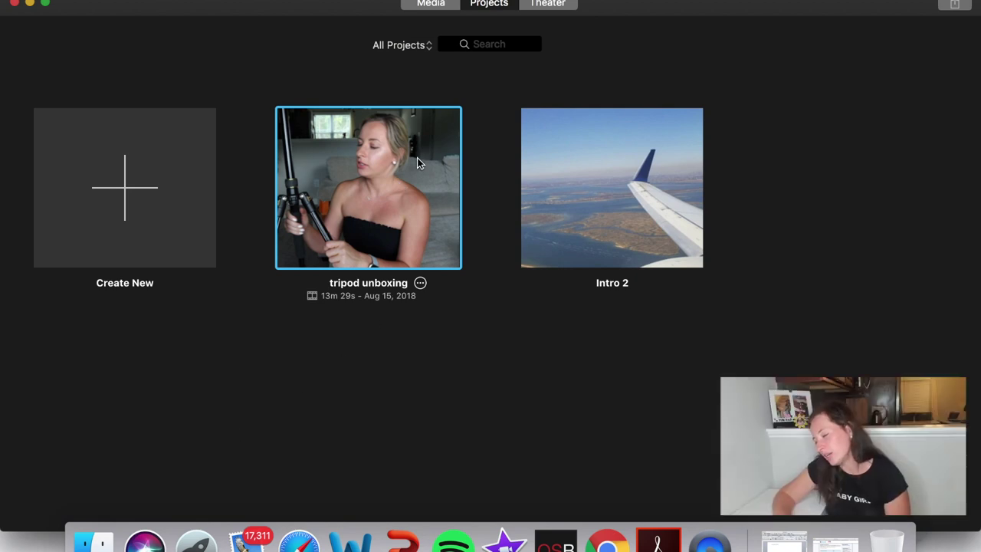
- Open the tripod unboxing project, zoom in the timeline and put the playhead at 11:44
{"action": "double_click", "coordinate": [375, 180]}
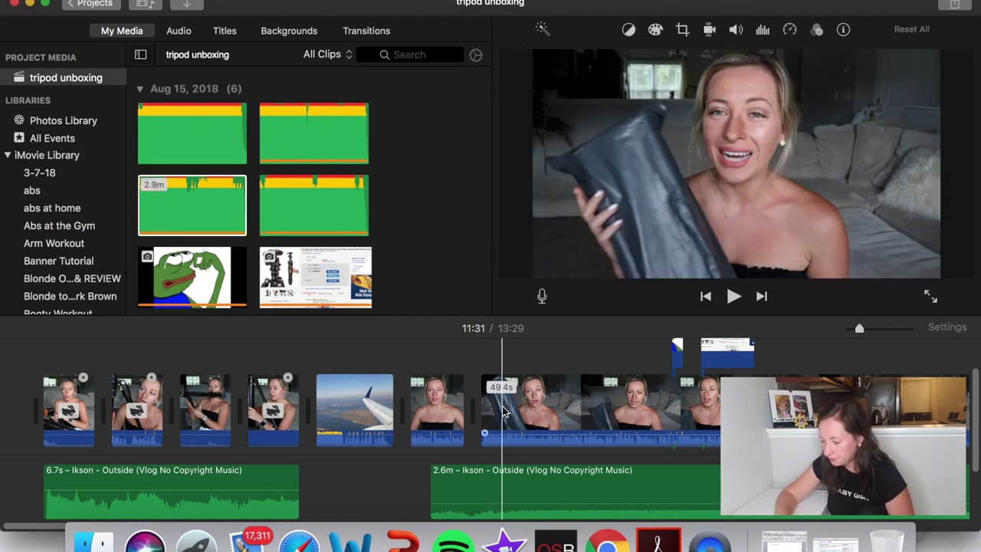
{"action": "scroll", "coordinate": [502, 405], "scroll_direction": "right", "scroll_amount": 10}
{"action": "scroll", "coordinate": [502, 411], "scroll_direction": "right", "scroll_amount": 10}
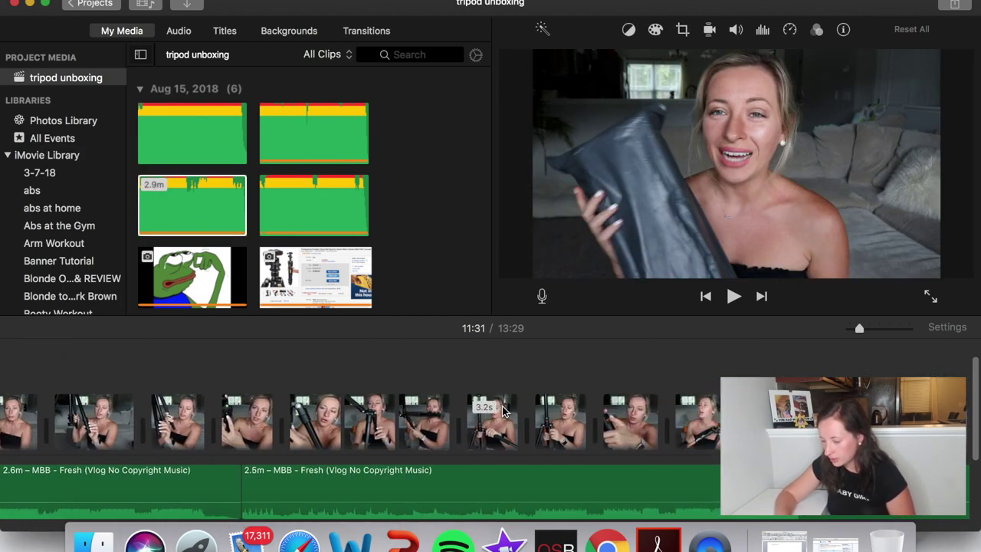
{"action": "left_click", "coordinate": [501, 405]}
{"action": "key", "text": "super+equal"}
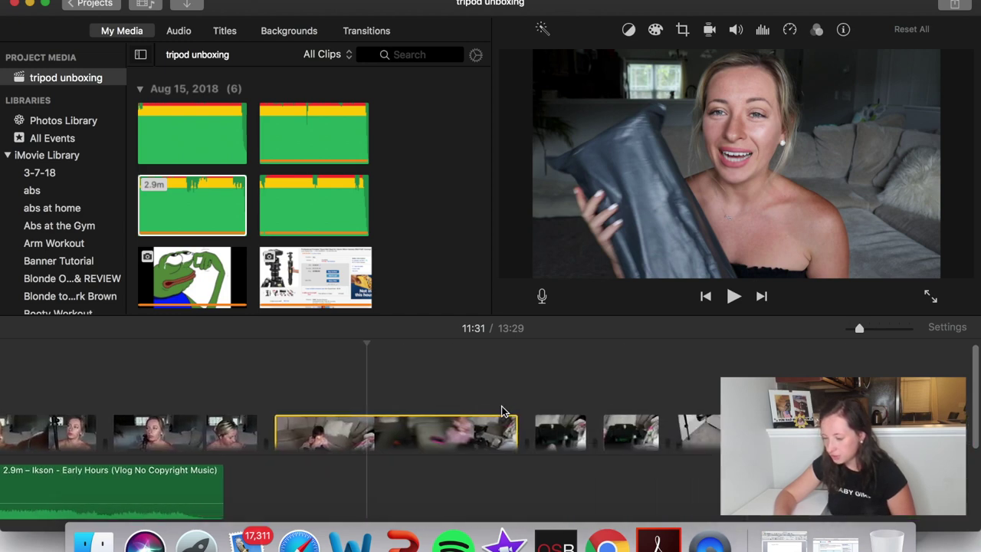
{"action": "left_click", "coordinate": [369, 497]}
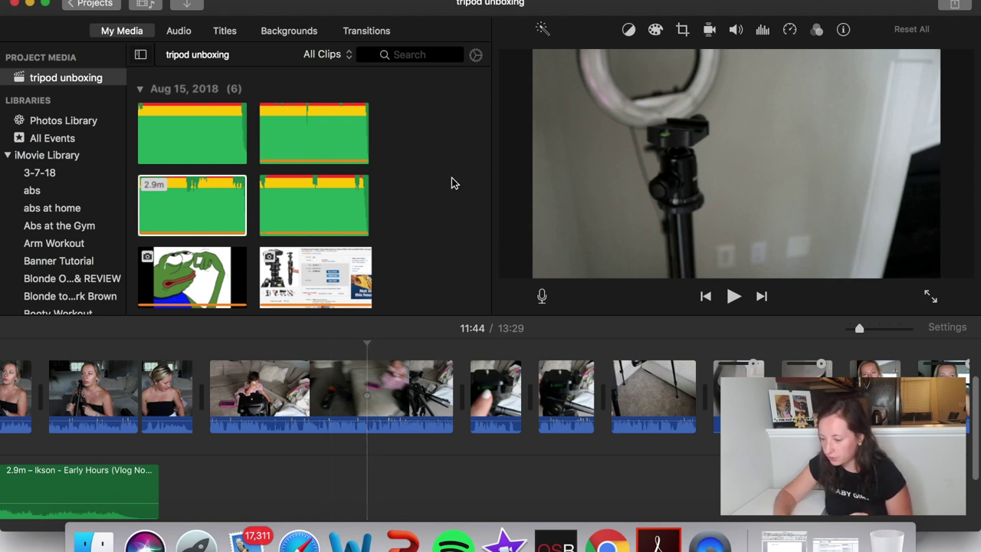
- Open the media import window showing the two Desktop PNG screenshots
{"action": "scroll", "coordinate": [451, 183], "scroll_direction": "down", "scroll_amount": 3}
{"action": "scroll", "coordinate": [451, 183], "scroll_direction": "down", "scroll_amount": 6}
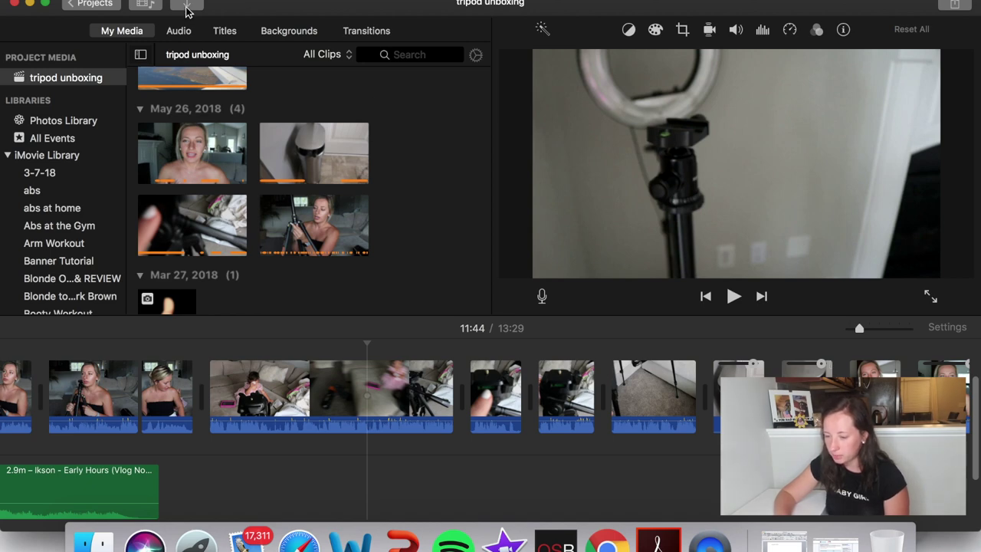
{"action": "key", "text": "super+i"}
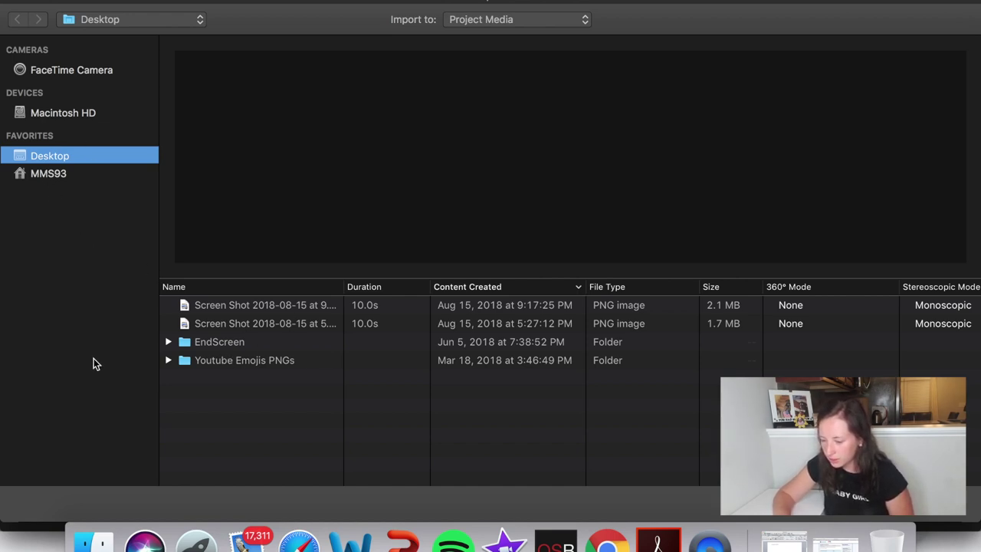
{"action": "left_click", "coordinate": [259, 308]}
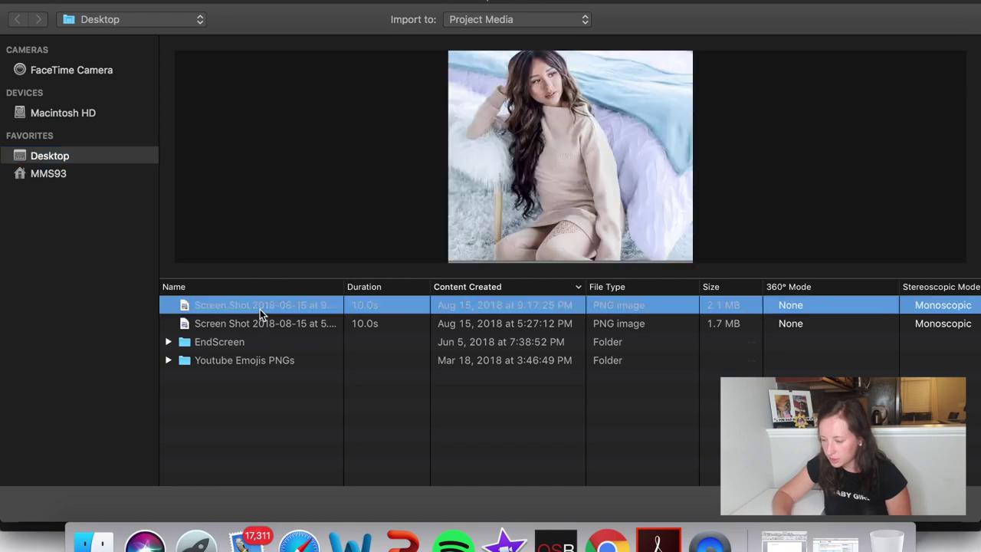
{"action": "left_click", "coordinate": [297, 328]}
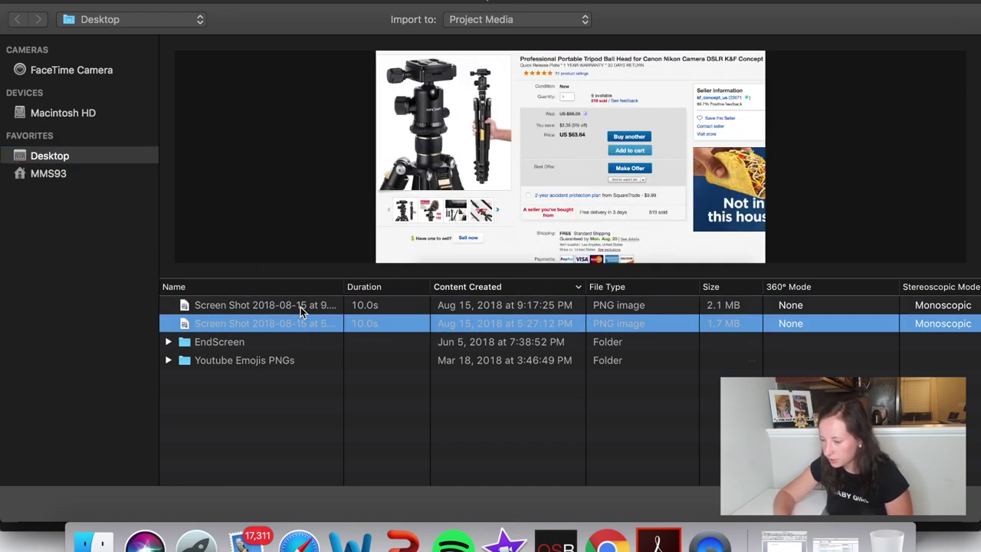
{"action": "left_click", "coordinate": [301, 306]}
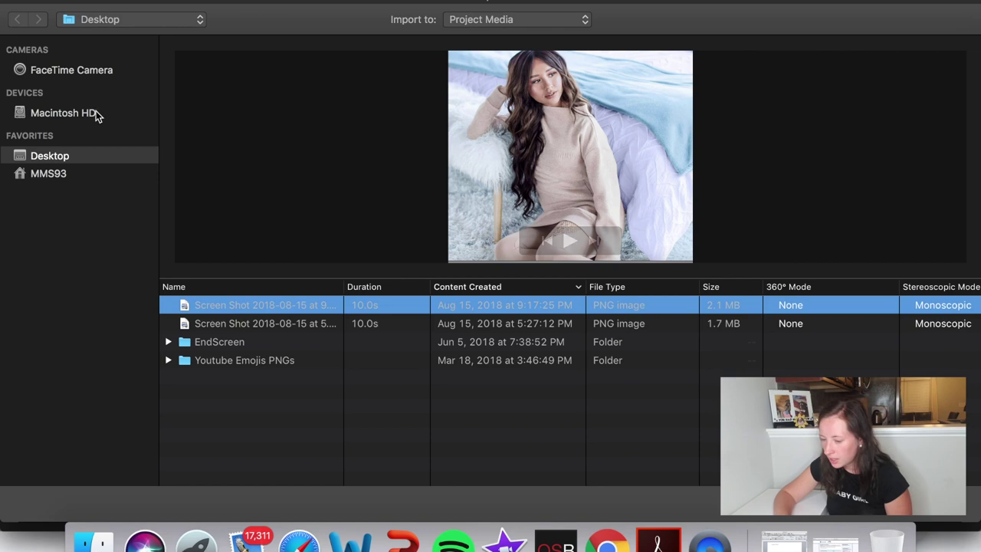
{"action": "left_click", "coordinate": [9, 3]}
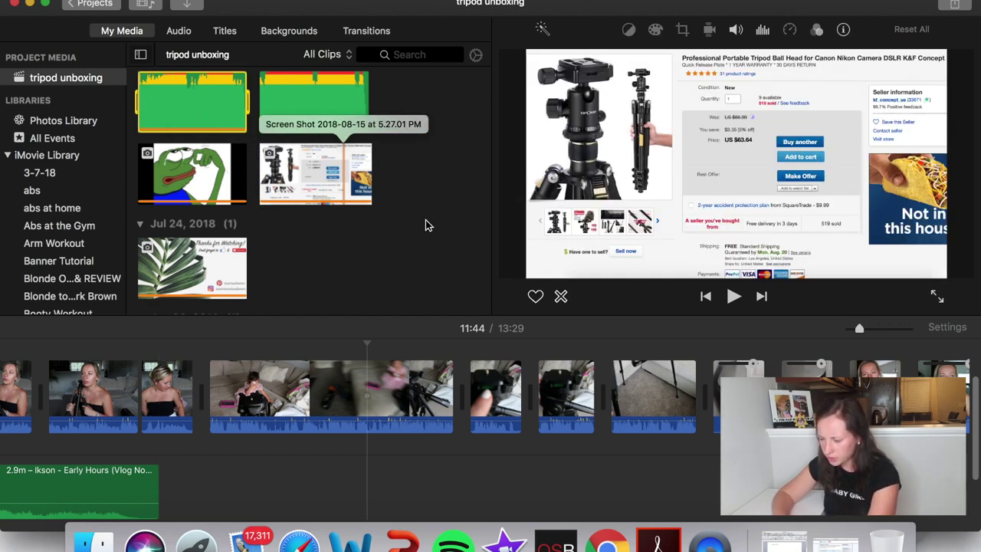
- Select the first music clip in the project media
{"action": "scroll", "coordinate": [425, 220], "scroll_direction": "up", "scroll_amount": 2}
{"action": "scroll", "coordinate": [426, 219], "scroll_direction": "up", "scroll_amount": 2}
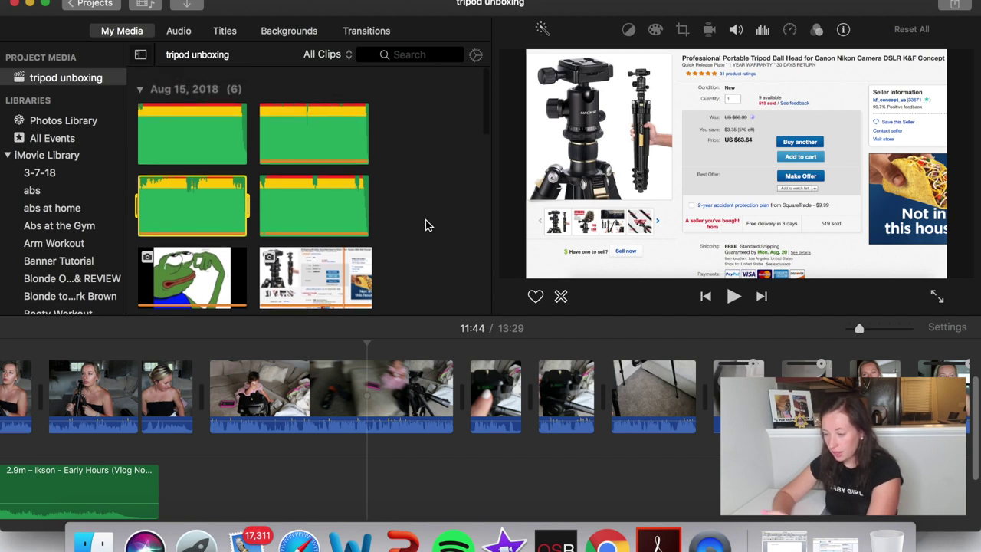
{"action": "left_click", "coordinate": [222, 140]}
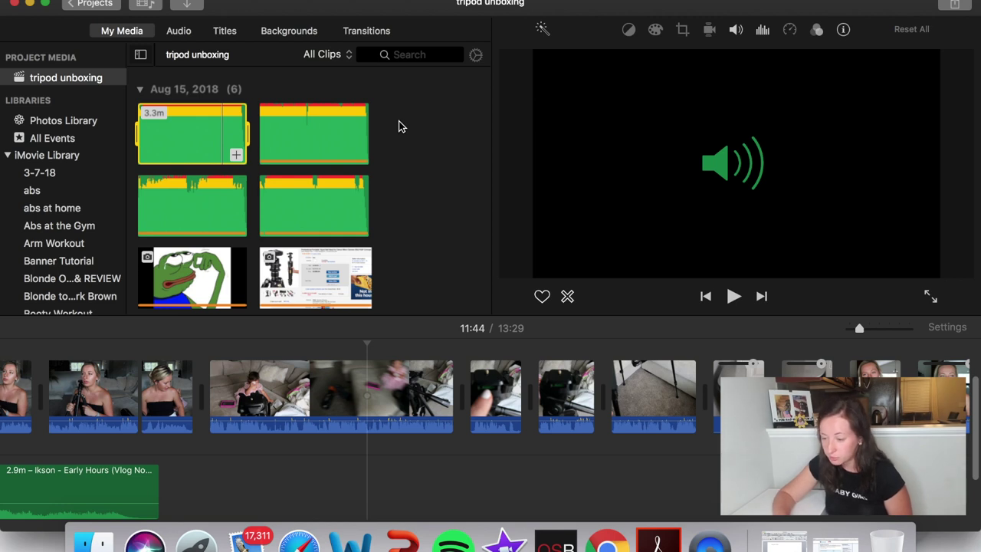
- Preview the crying frog meme picture, then show all windows in Mission Control
{"action": "scroll", "coordinate": [398, 127], "scroll_direction": "down", "scroll_amount": 2}
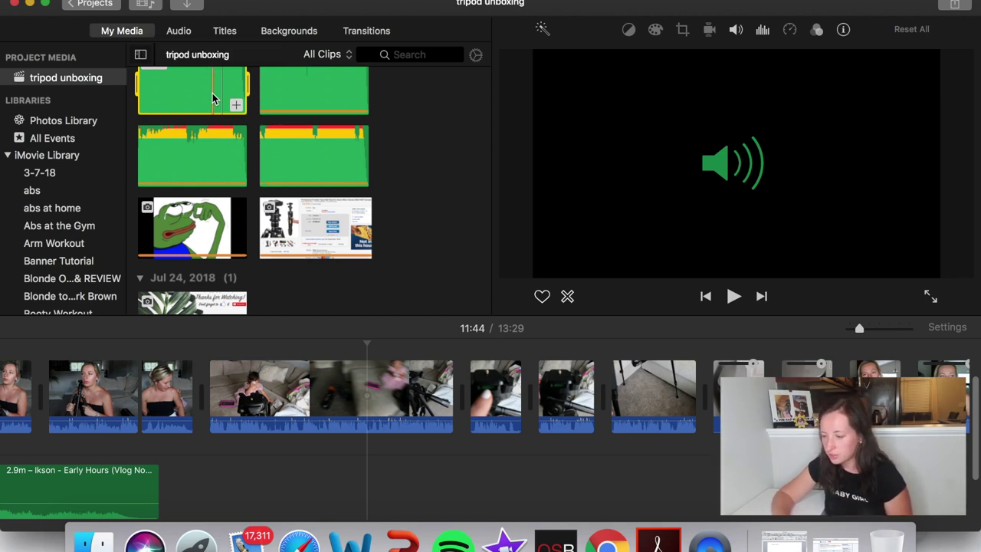
{"action": "scroll", "coordinate": [360, 107], "scroll_direction": "up", "scroll_amount": 2}
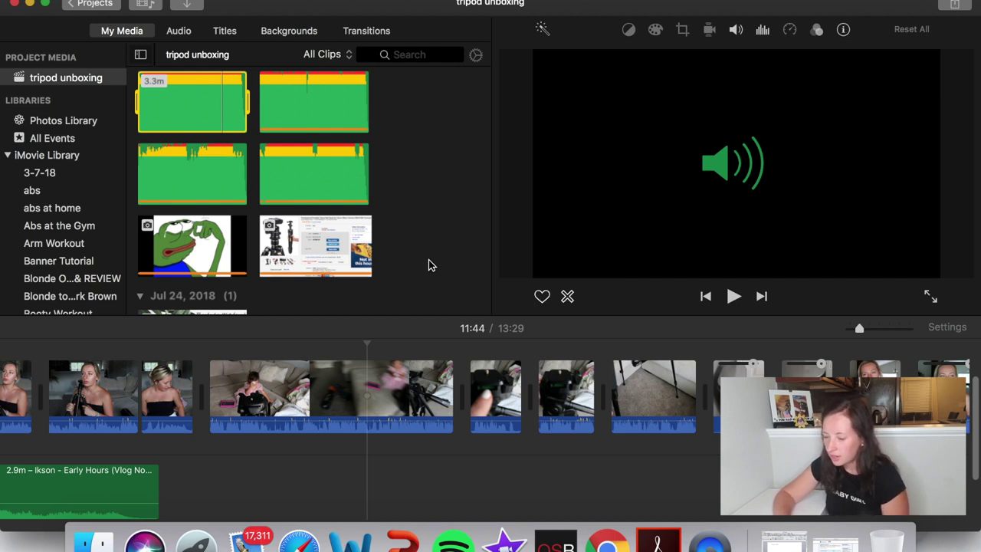
{"action": "scroll", "coordinate": [428, 260], "scroll_direction": "down", "scroll_amount": 3}
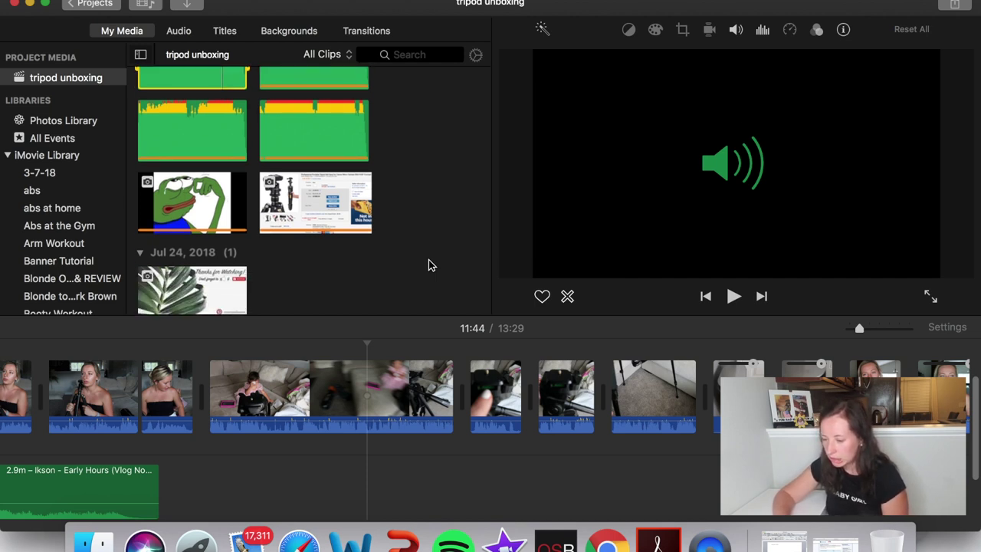
{"action": "scroll", "coordinate": [428, 266], "scroll_direction": "down", "scroll_amount": 3}
{"action": "scroll", "coordinate": [428, 265], "scroll_direction": "up", "scroll_amount": 3}
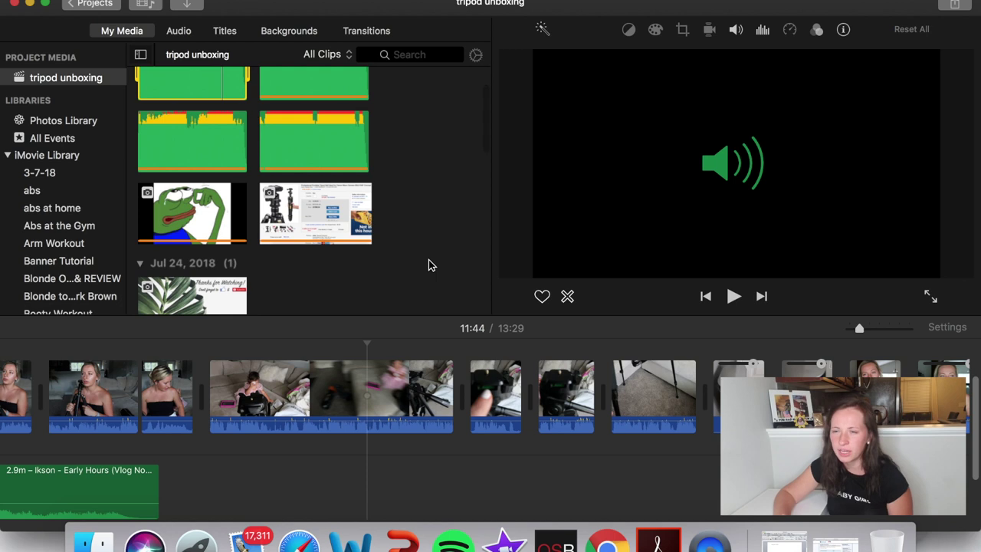
{"action": "left_click", "coordinate": [229, 193]}
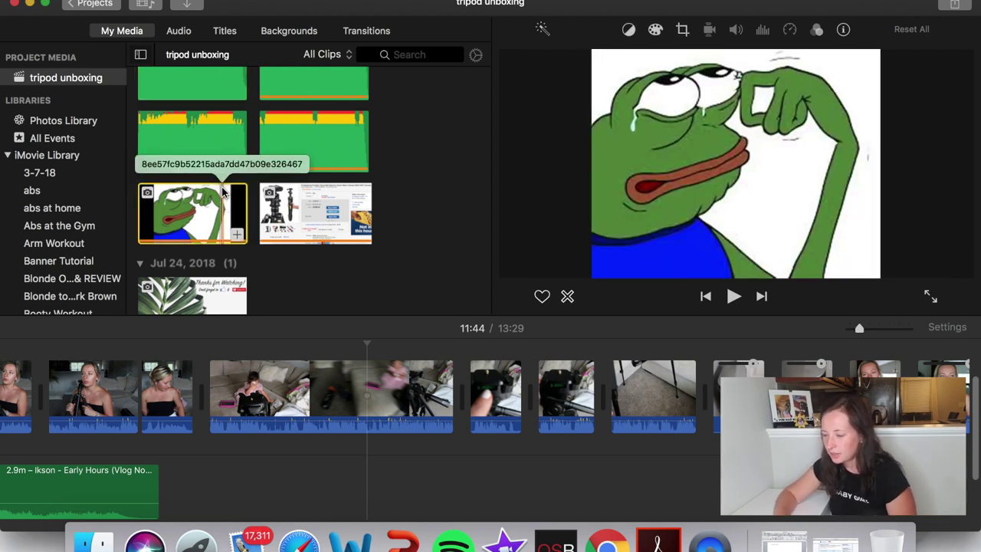
{"action": "key", "text": "ctrl+Up"}
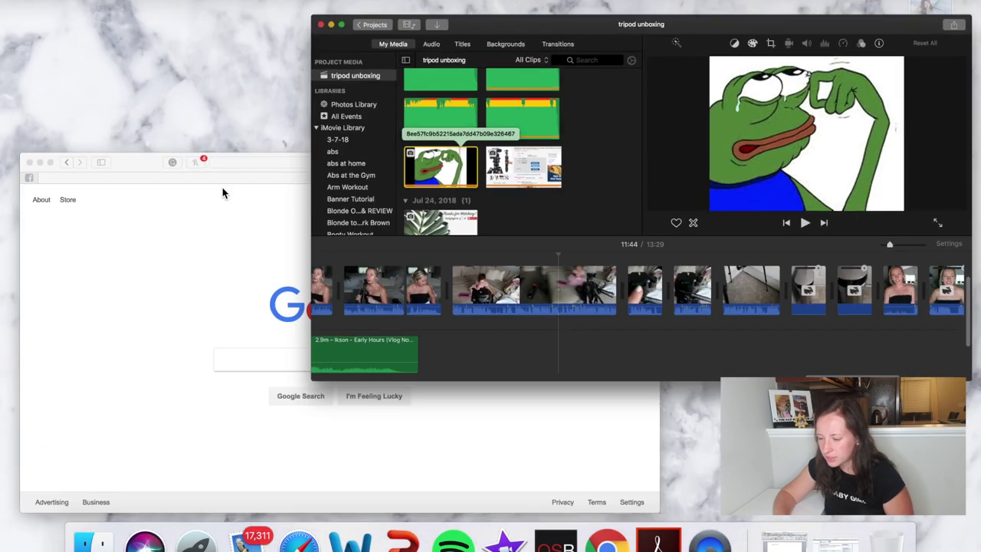
- Run a Google Images search for 'funny memes' in Safari, then switch back to iMovie
{"action": "left_click", "coordinate": [256, 313]}
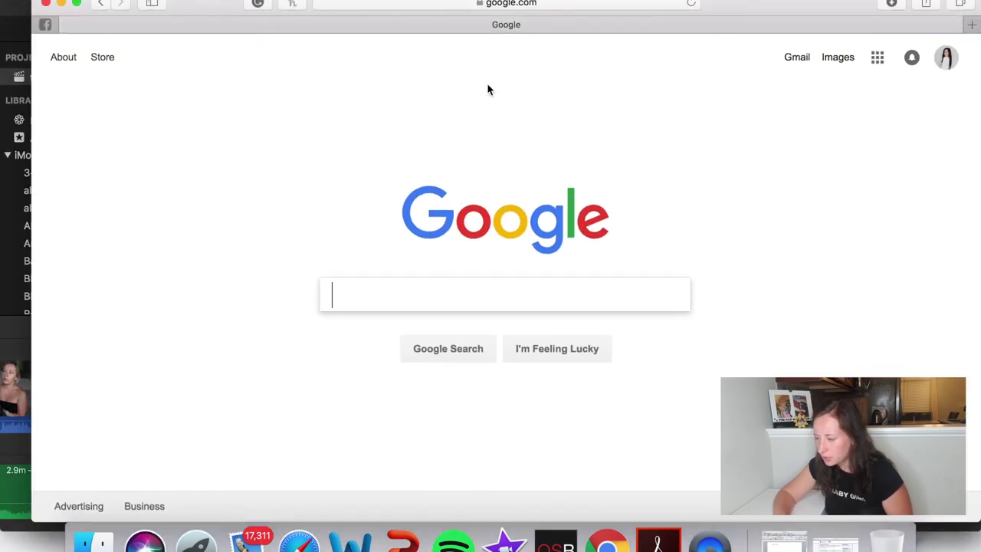
{"action": "left_click", "coordinate": [843, 58]}
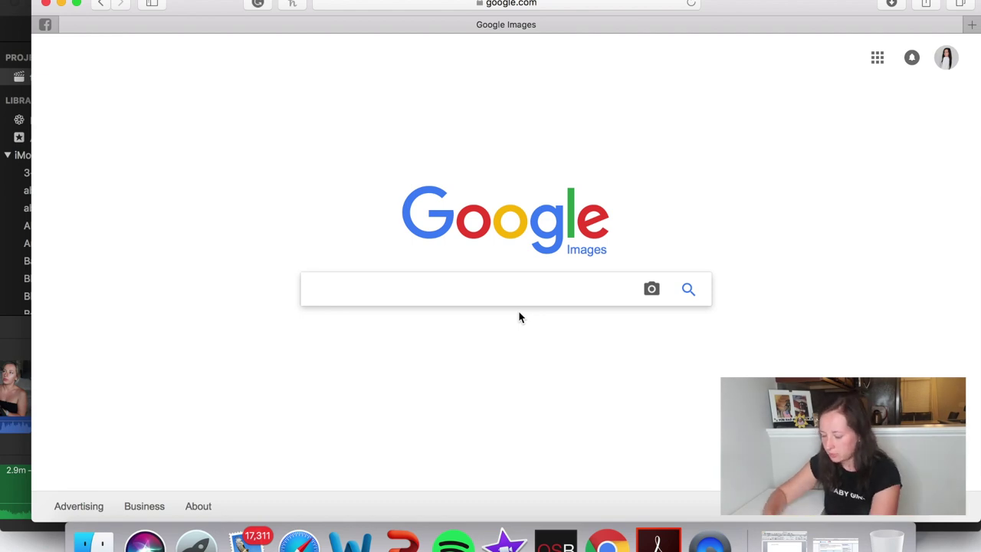
{"action": "type", "text": "funny memes"}
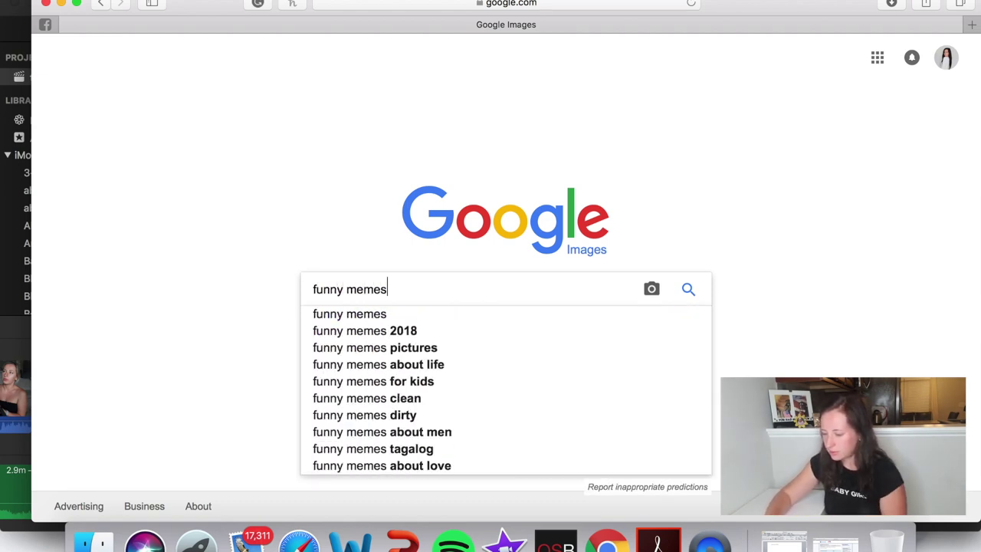
{"action": "key", "text": "Return"}
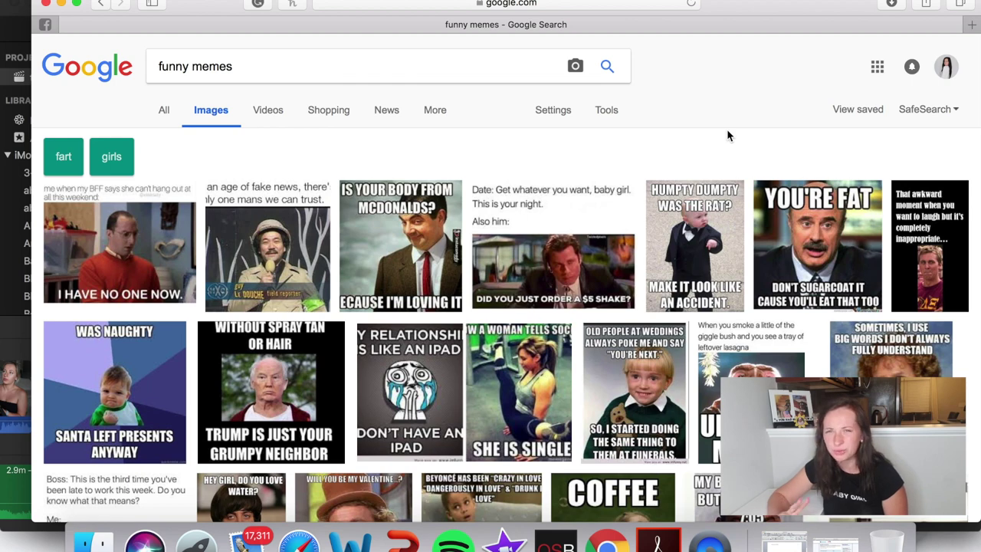
{"action": "key", "text": "super+Tab"}
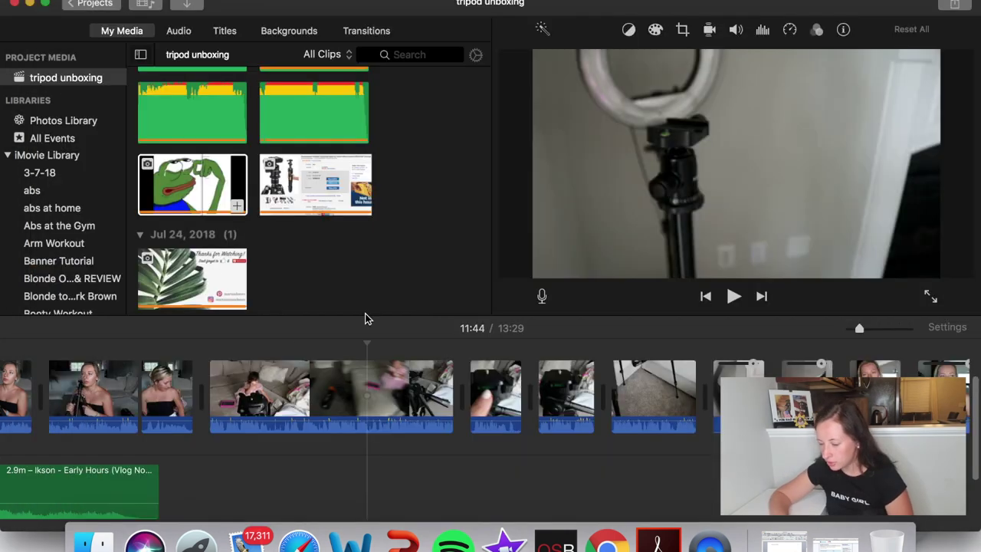
- Select a timeline clip, then the Outside and Early Hours music tracks
{"action": "left_click", "coordinate": [726, 372]}
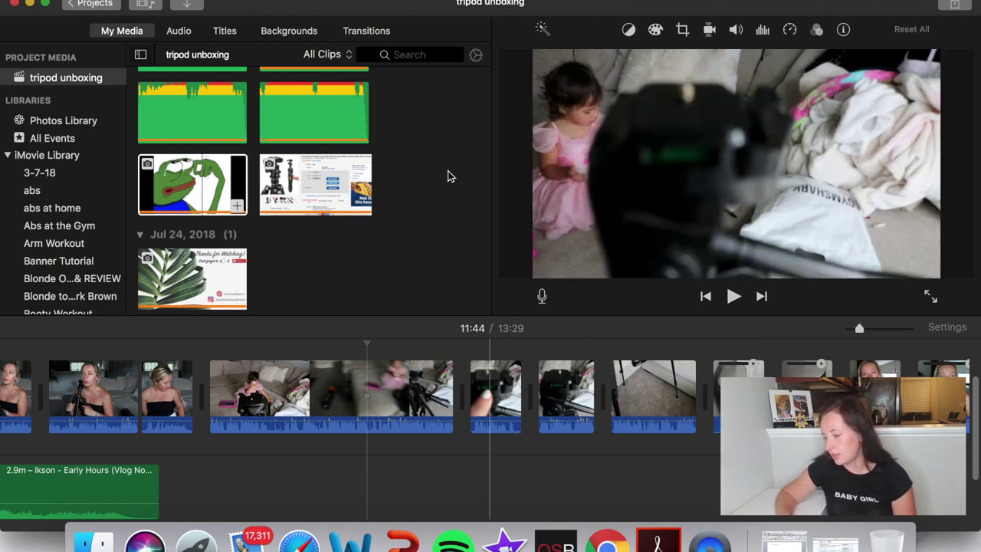
{"action": "scroll", "coordinate": [449, 175], "scroll_direction": "up", "scroll_amount": 3}
{"action": "left_click", "coordinate": [361, 171]}
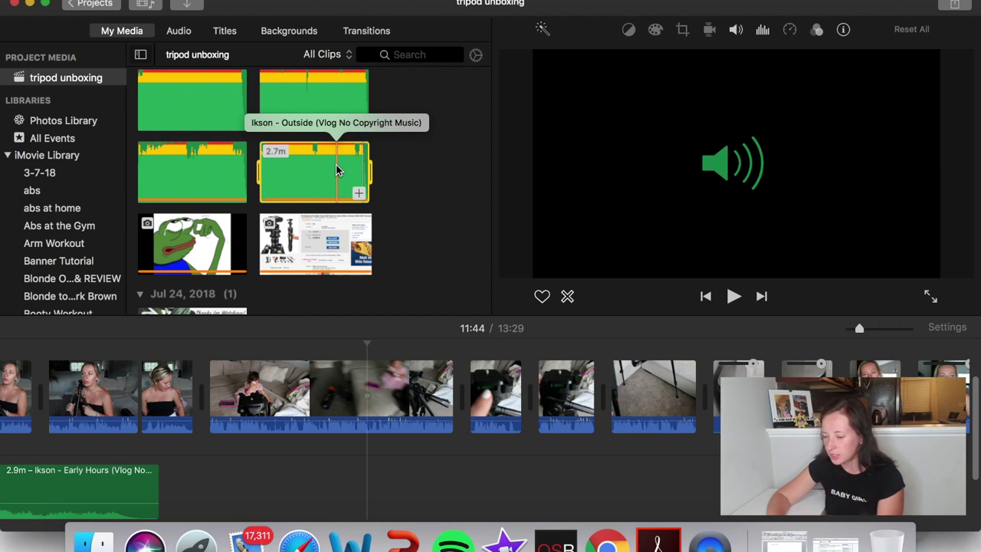
{"action": "left_click", "coordinate": [176, 170]}
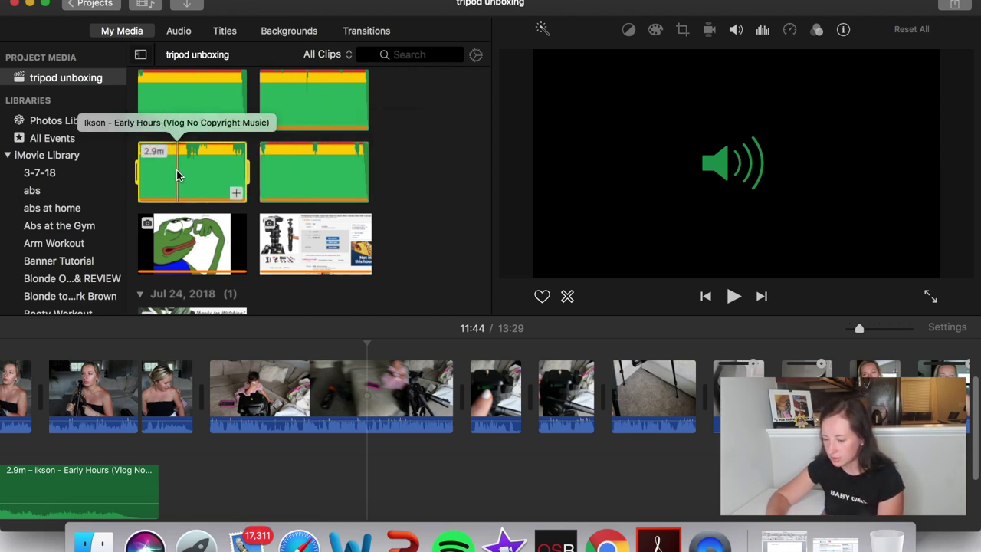
- Drag Early Hours into the timeline, then remove that extra track again
{"action": "left_click_drag", "start_coordinate": [177, 164], "coordinate": [255, 431]}
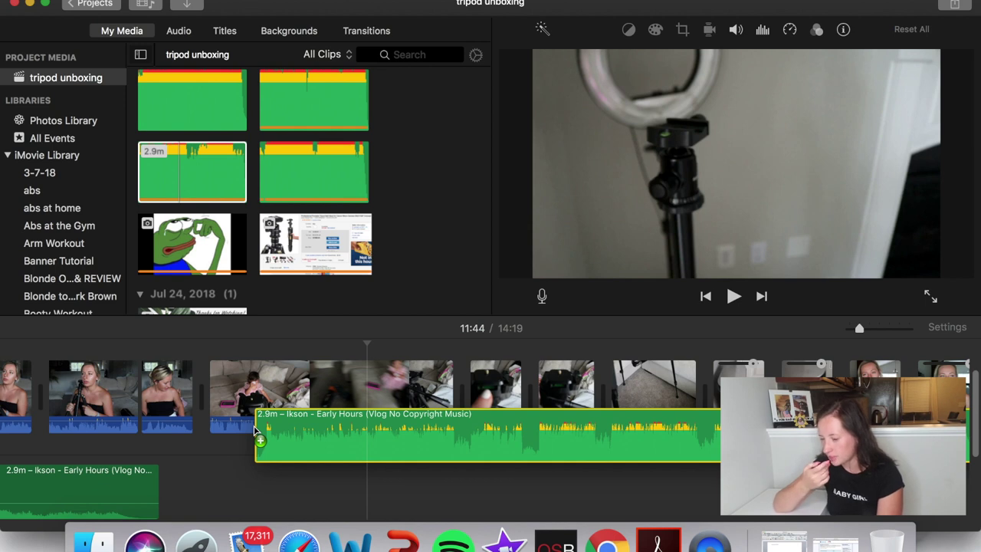
{"action": "left_click_drag", "start_coordinate": [254, 429], "coordinate": [255, 429]}
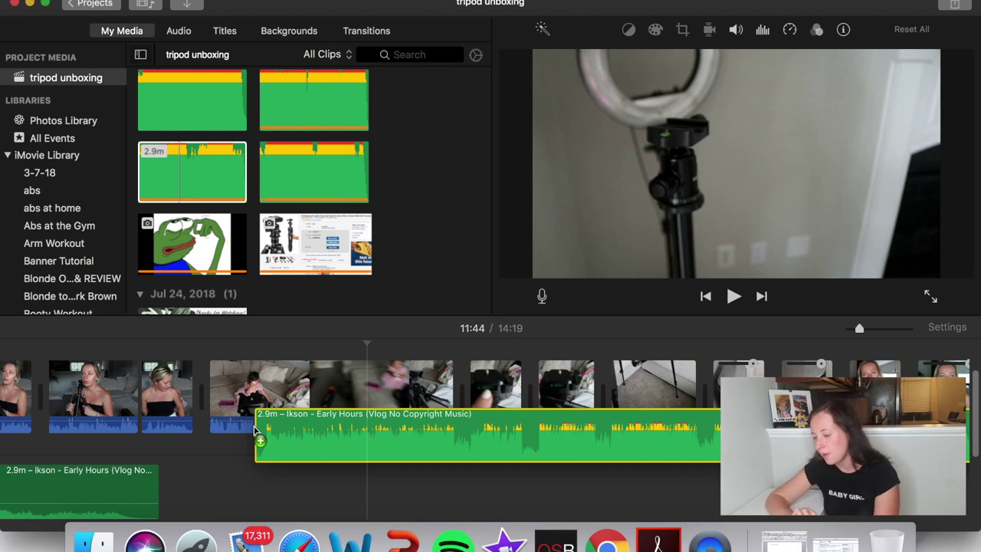
{"action": "left_click_drag", "start_coordinate": [253, 425], "coordinate": [233, 154]}
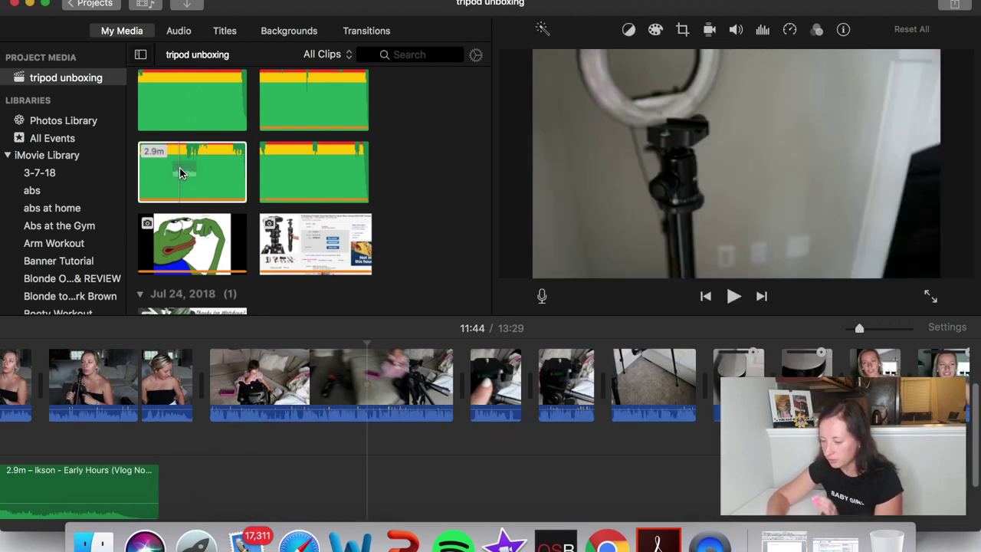
{"action": "left_click", "coordinate": [180, 167]}
{"action": "left_click", "coordinate": [265, 498]}
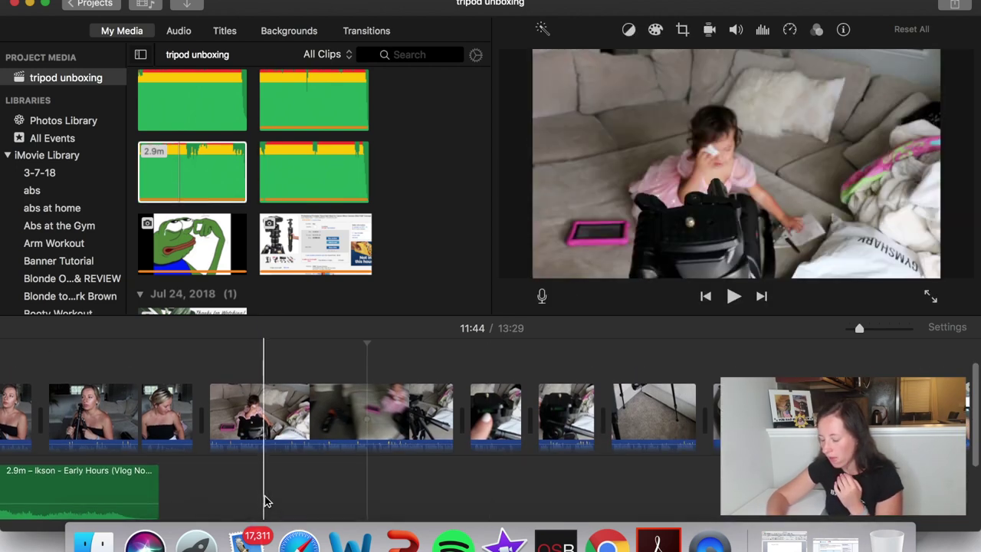
- Show the sound effects library with the Bottle Cork result
{"action": "scroll", "coordinate": [340, 418], "scroll_direction": "down", "scroll_amount": 3}
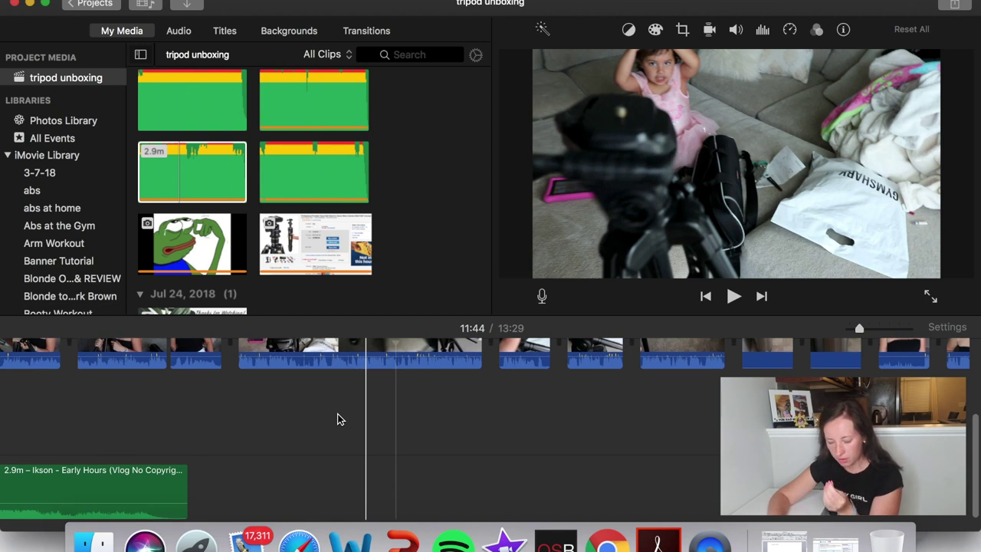
{"action": "scroll", "coordinate": [339, 418], "scroll_direction": "left", "scroll_amount": 2}
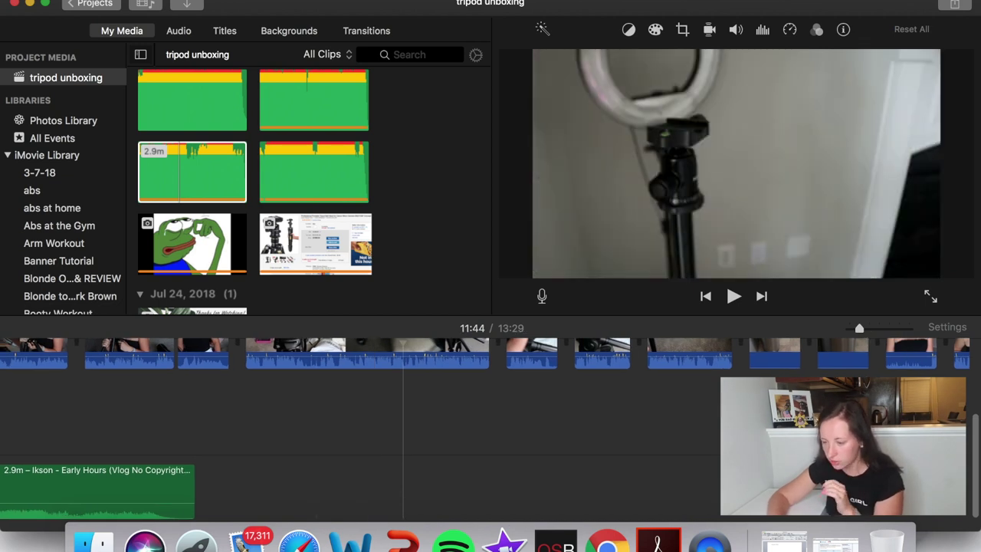
{"action": "left_click", "coordinate": [181, 34]}
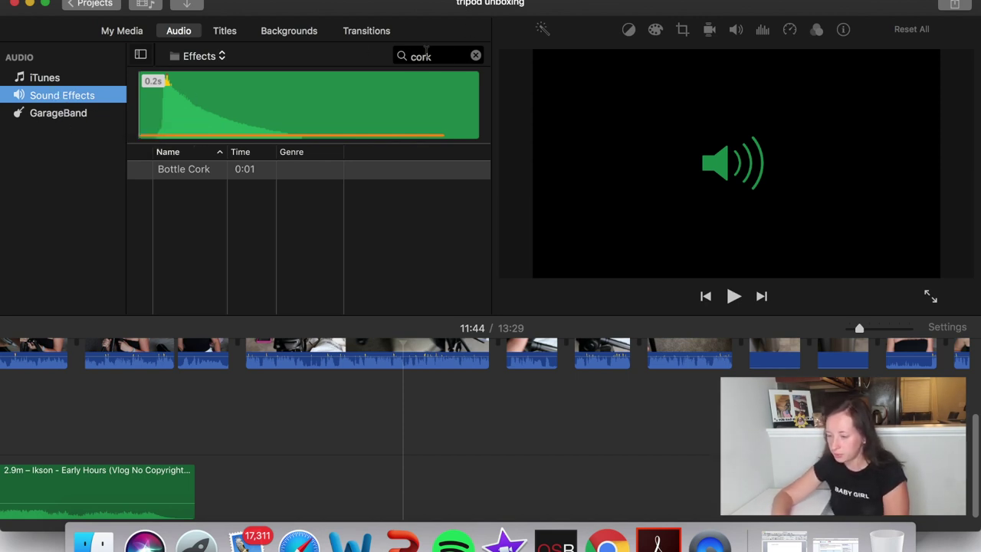
- Listen to the Bottle Cork effect, then clear the cork search to list all effects
{"action": "left_click", "coordinate": [177, 173]}
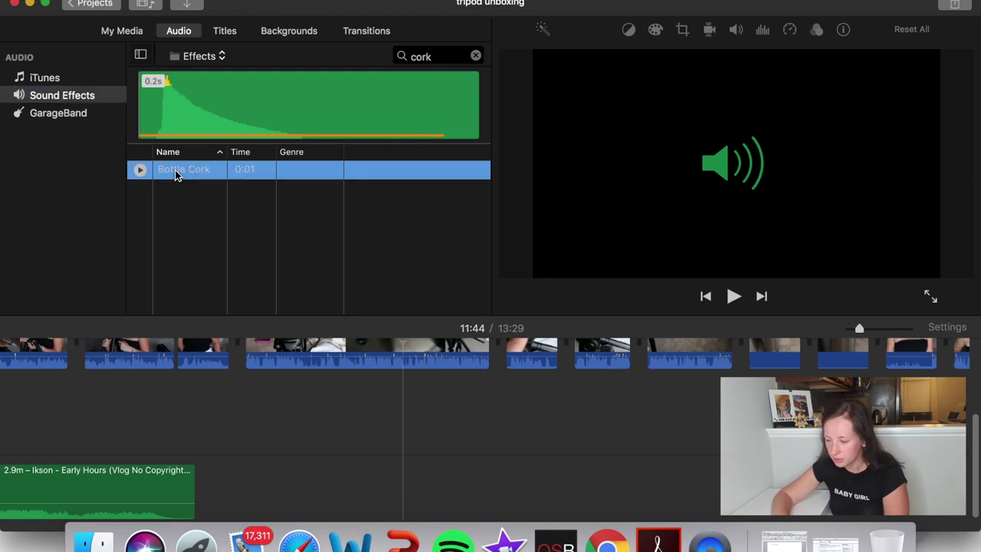
{"action": "left_click", "coordinate": [140, 170]}
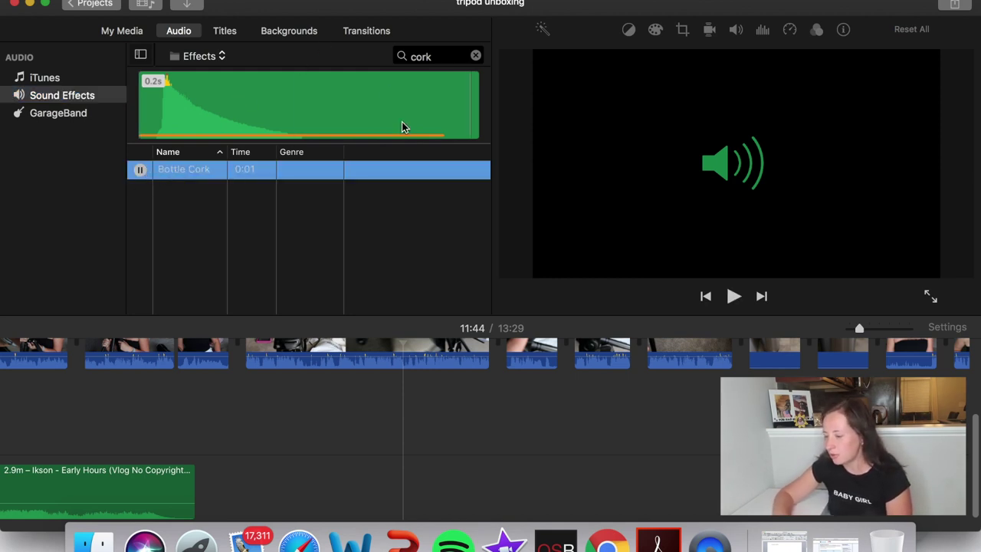
{"action": "left_click", "coordinate": [294, 403]}
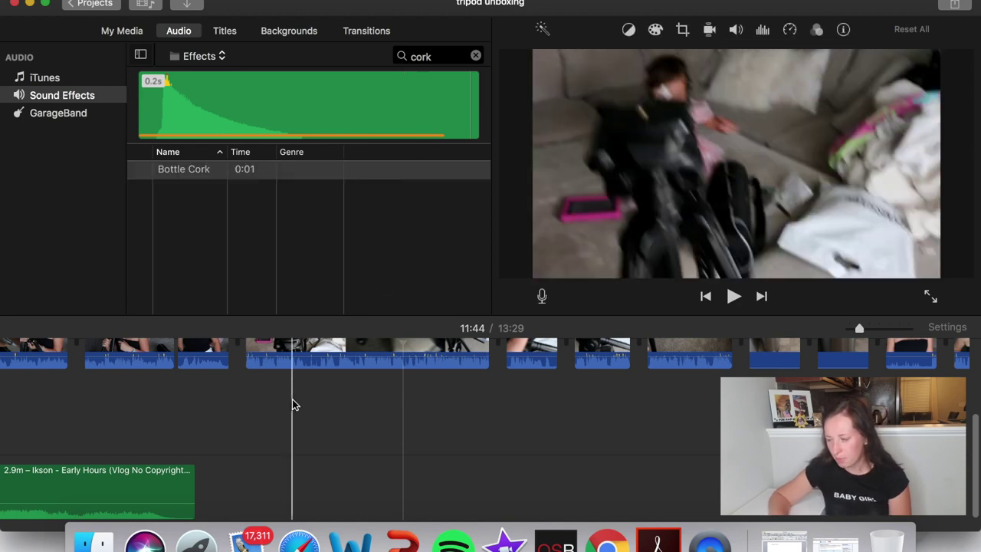
{"action": "left_click", "coordinate": [463, 83]}
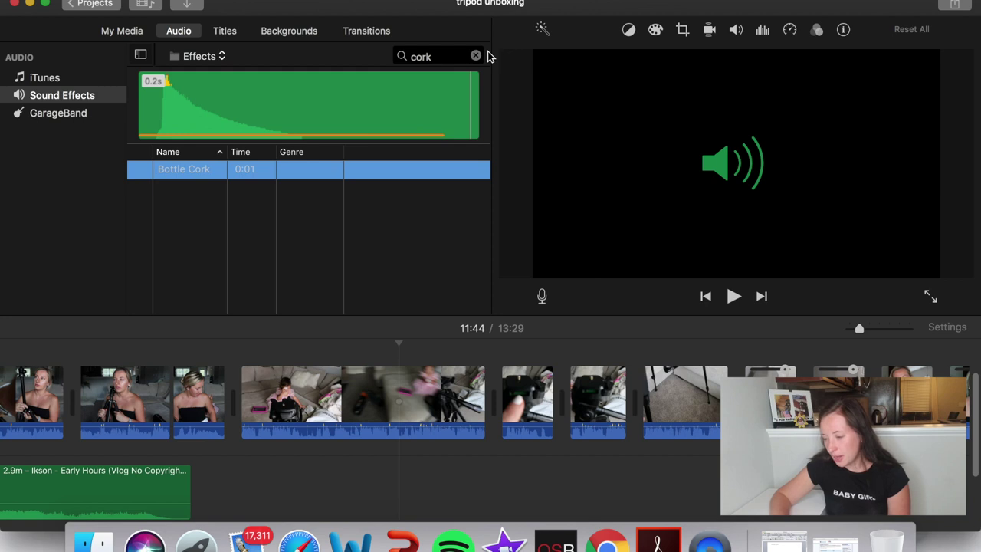
{"action": "left_click", "coordinate": [475, 56]}
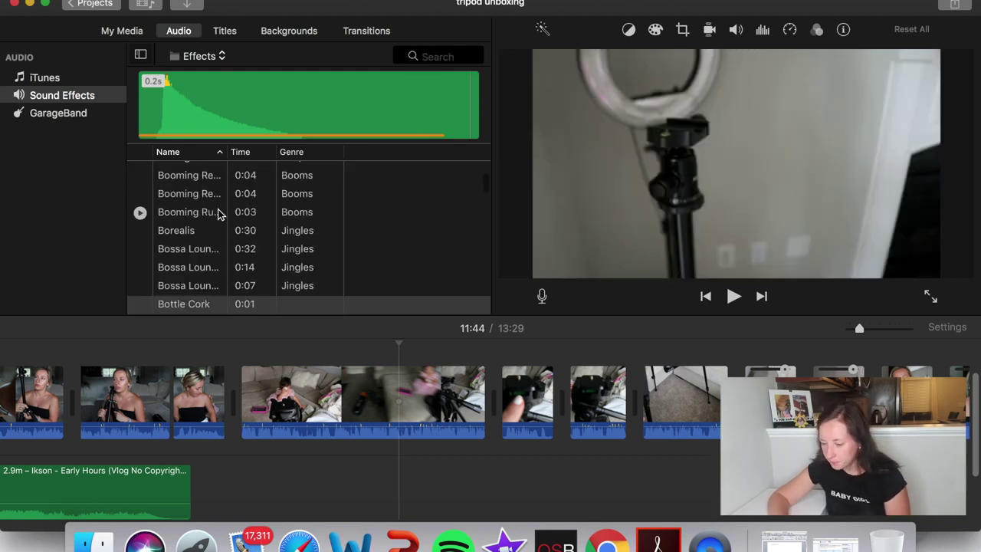
- Preview the Baseball Bat, Billiards 2 and Bubbles (Foley) sound effects
{"action": "scroll", "coordinate": [218, 205], "scroll_direction": "up", "scroll_amount": 5}
{"action": "scroll", "coordinate": [218, 205], "scroll_direction": "up", "scroll_amount": 8}
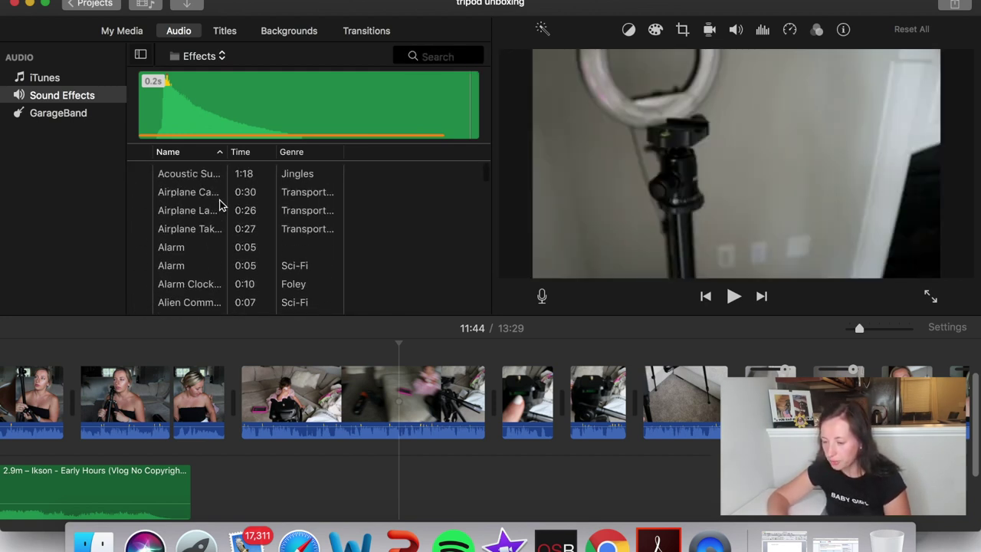
{"action": "scroll", "coordinate": [211, 232], "scroll_direction": "down", "scroll_amount": 5}
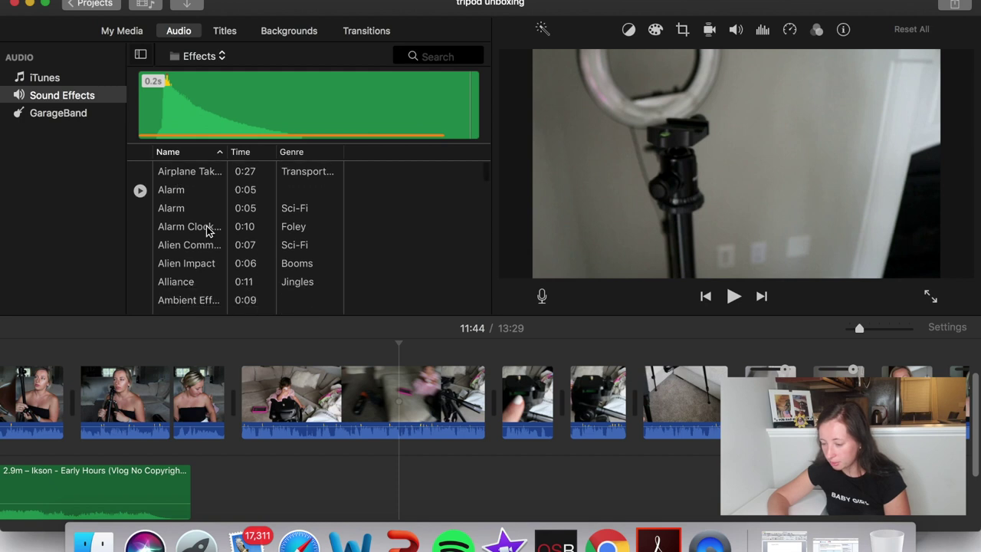
{"action": "scroll", "coordinate": [207, 232], "scroll_direction": "down", "scroll_amount": 1}
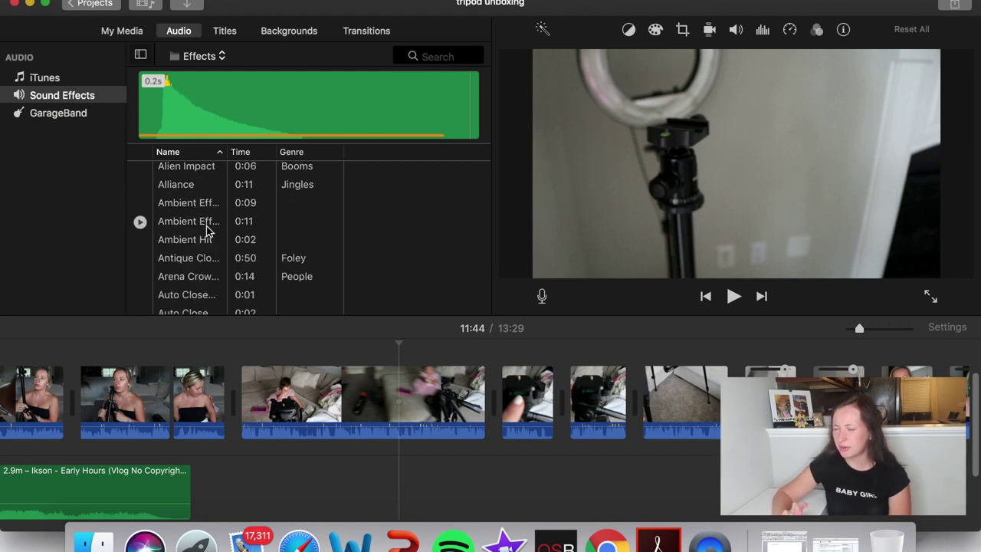
{"action": "scroll", "coordinate": [207, 230], "scroll_direction": "down", "scroll_amount": 4}
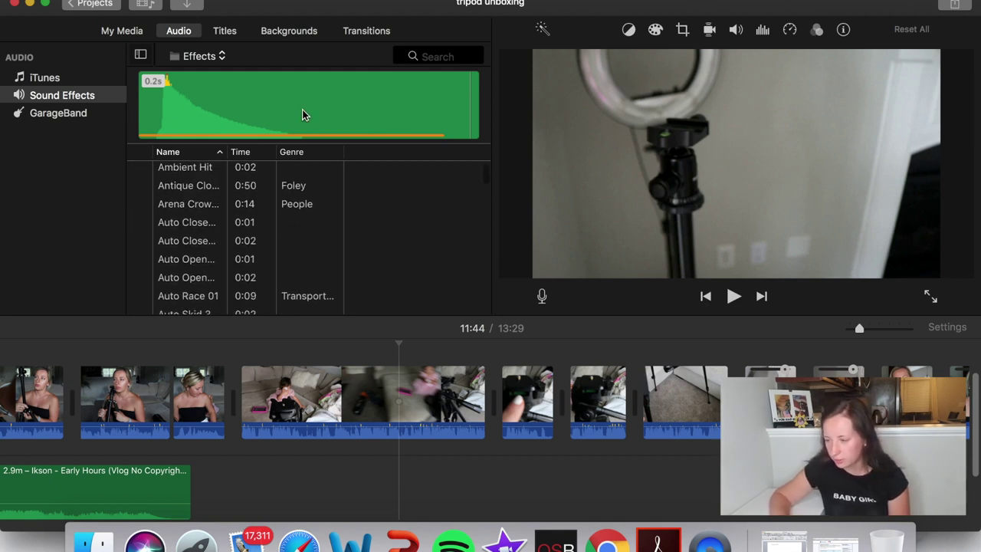
{"action": "scroll", "coordinate": [266, 208], "scroll_direction": "down", "scroll_amount": 8}
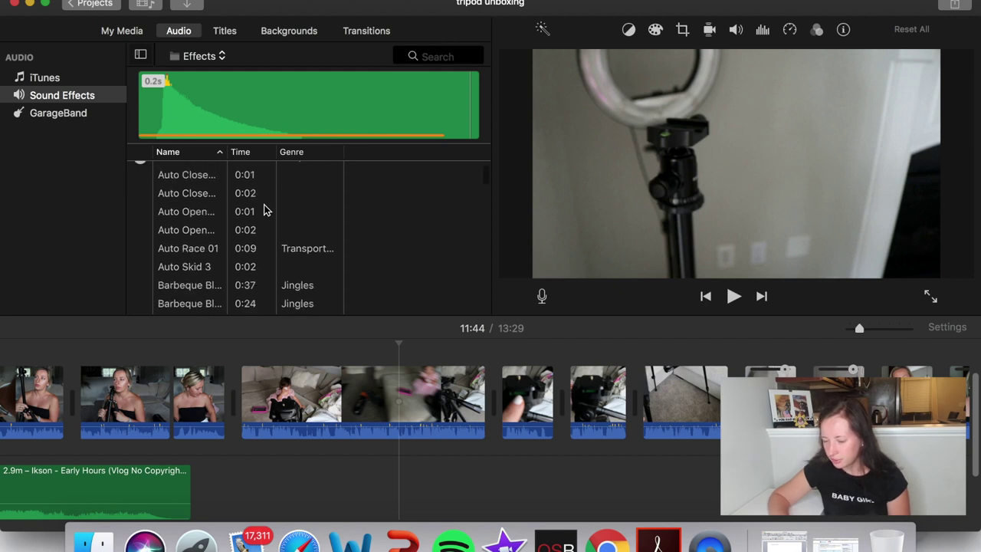
{"action": "scroll", "coordinate": [265, 208], "scroll_direction": "down", "scroll_amount": 5}
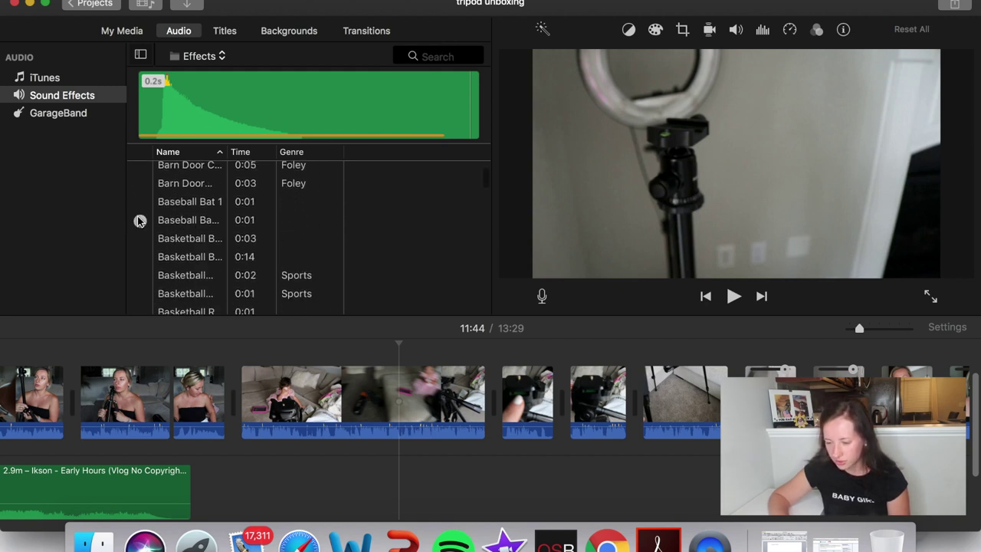
{"action": "left_click", "coordinate": [140, 221]}
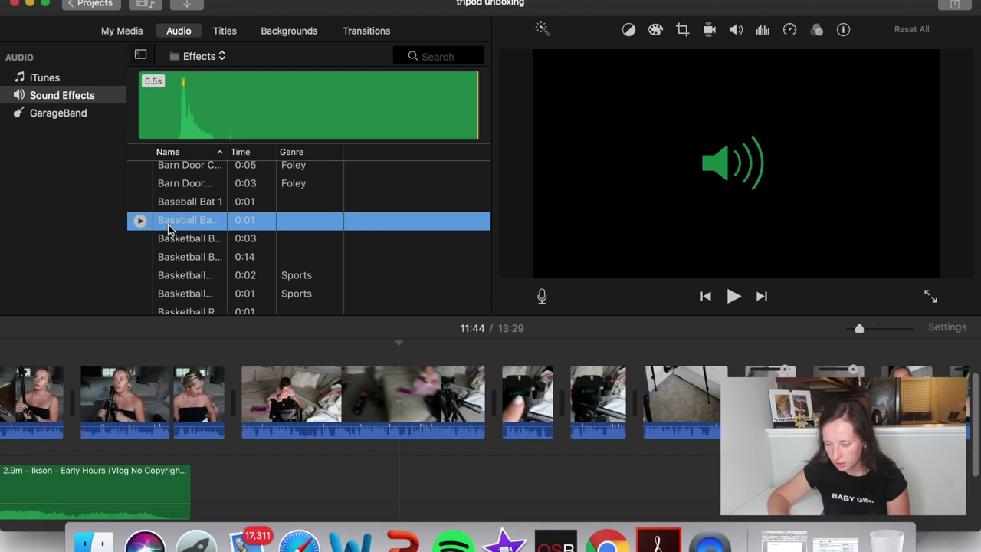
{"action": "scroll", "coordinate": [165, 257], "scroll_direction": "down", "scroll_amount": 5}
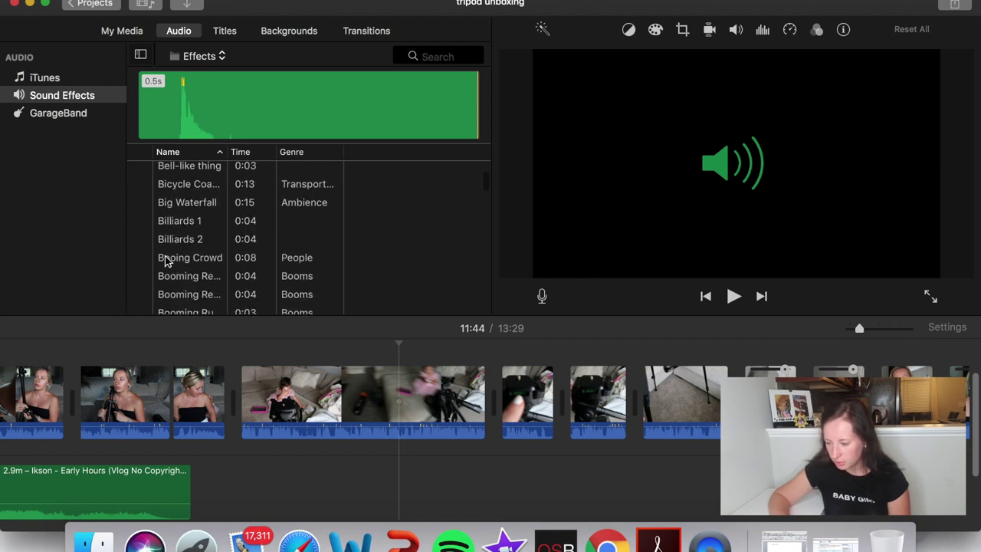
{"action": "left_click", "coordinate": [139, 233]}
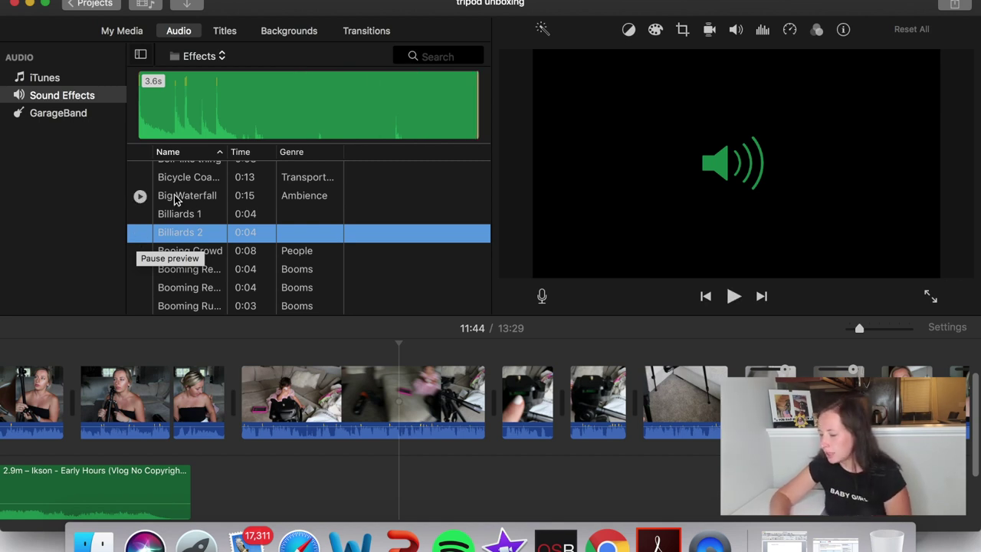
{"action": "scroll", "coordinate": [216, 245], "scroll_direction": "down", "scroll_amount": 10}
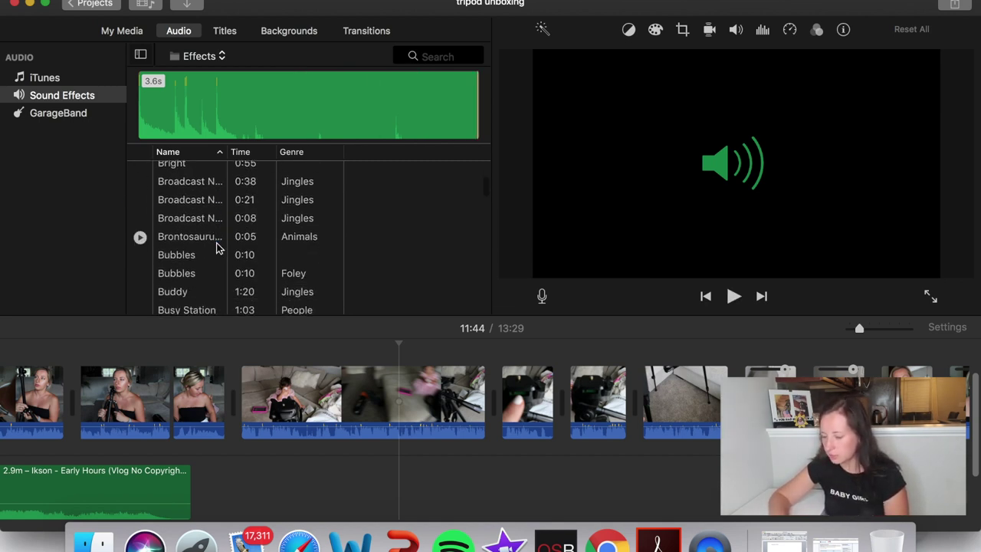
{"action": "left_click", "coordinate": [141, 222]}
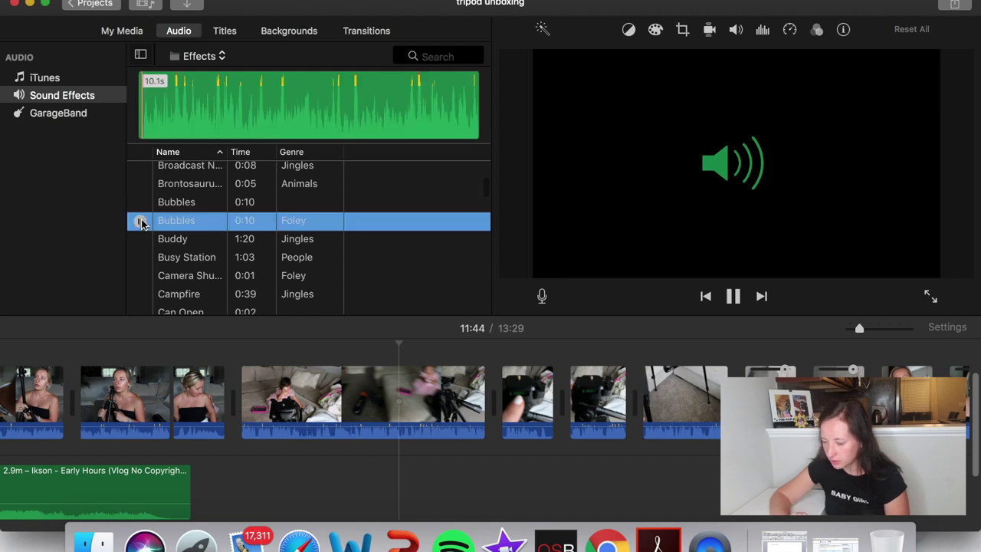
{"action": "left_click", "coordinate": [141, 223]}
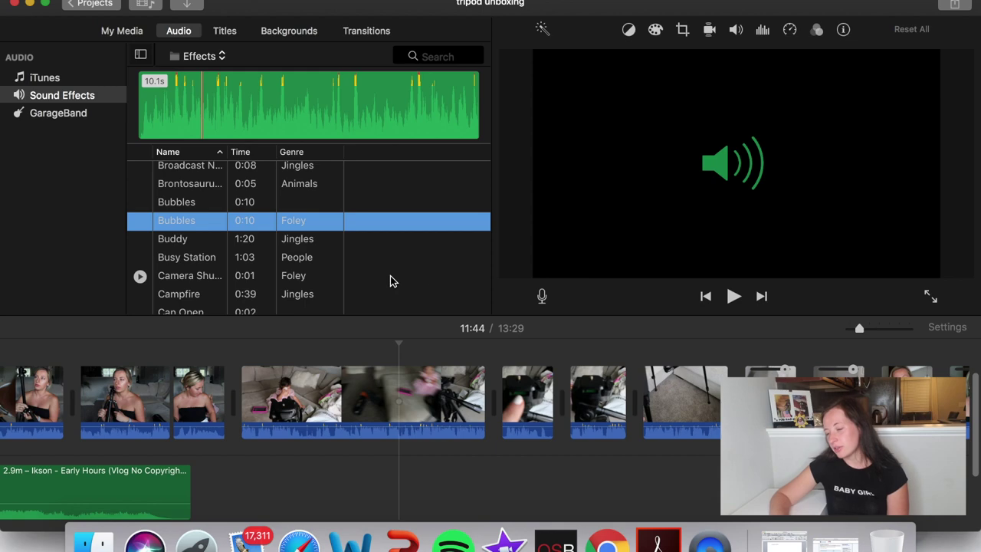
- Select the Bubbles (Foley) effect and drag it toward the timeline
{"action": "left_click", "coordinate": [443, 398]}
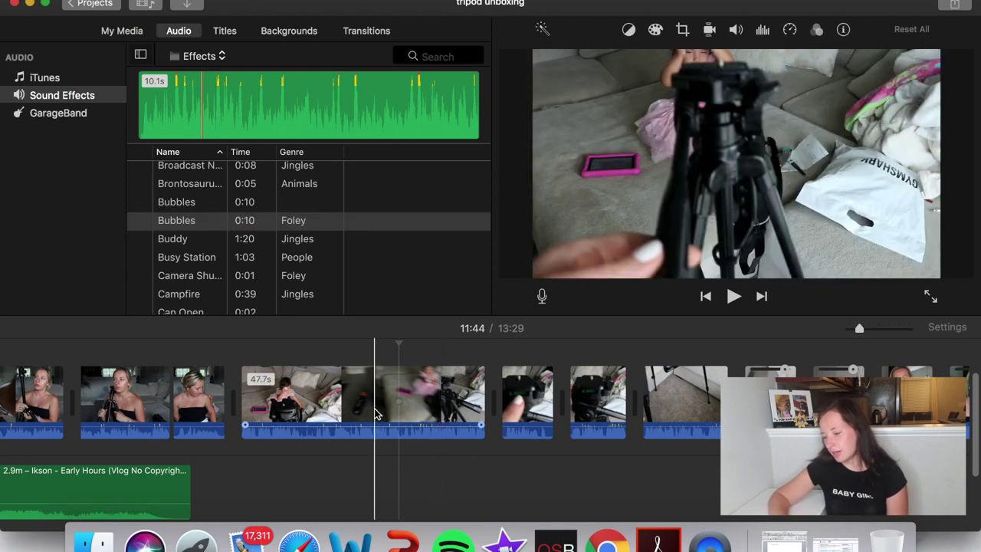
{"action": "left_click", "coordinate": [441, 74]}
{"action": "left_click", "coordinate": [443, 57]}
{"action": "left_click", "coordinate": [173, 259]}
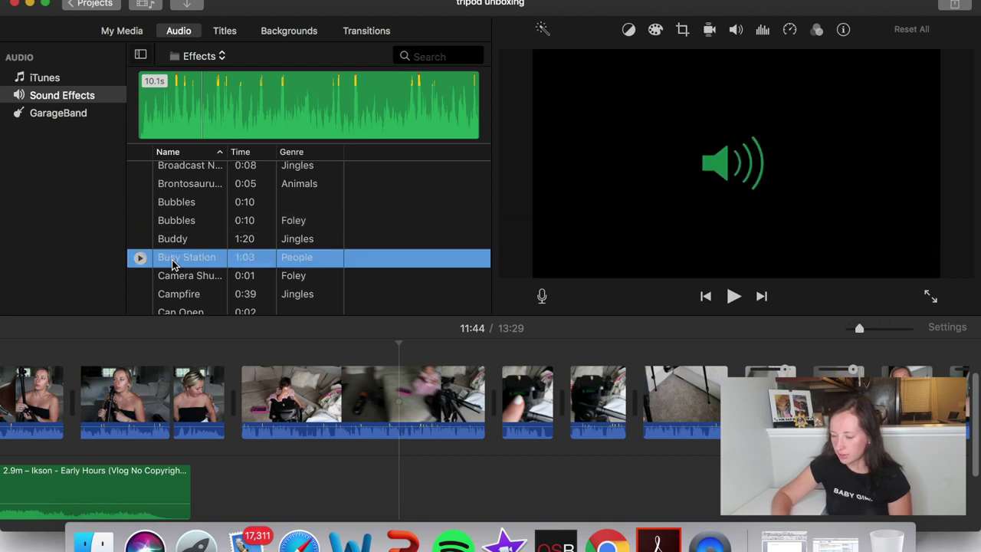
{"action": "left_click", "coordinate": [177, 222]}
{"action": "left_click_drag", "start_coordinate": [186, 224], "coordinate": [243, 225]}
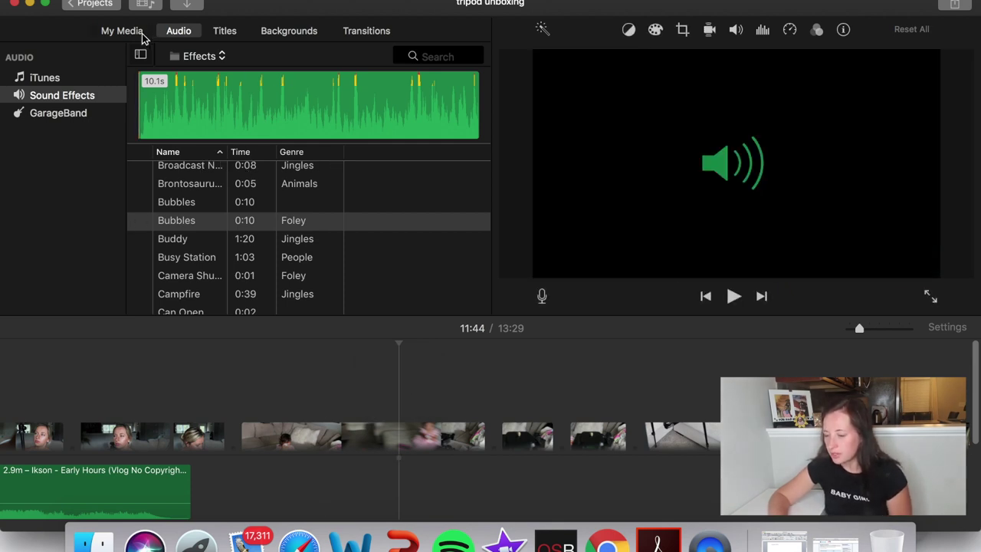
{"action": "left_click", "coordinate": [142, 33]}
{"action": "scroll", "coordinate": [271, 190], "scroll_direction": "up", "scroll_amount": 2}
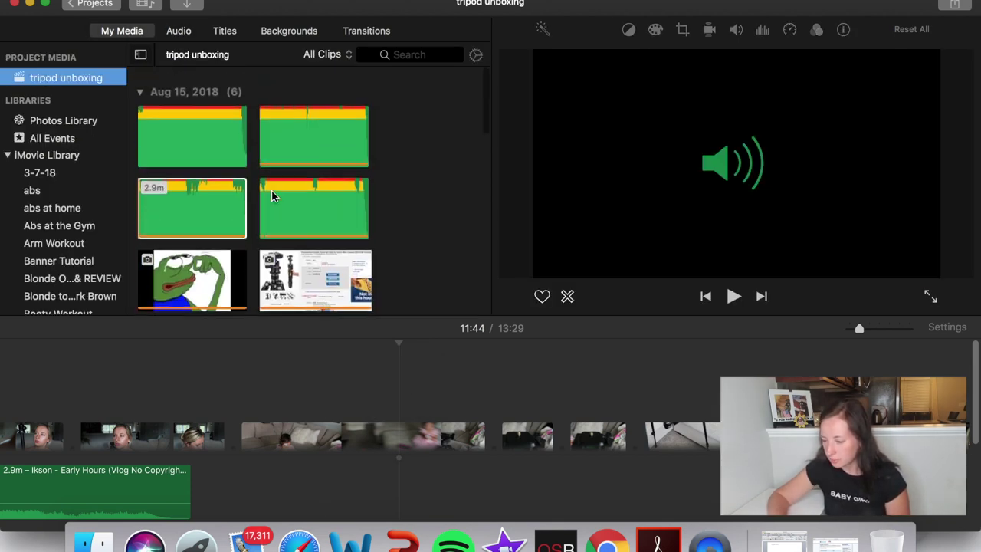
{"action": "scroll", "coordinate": [271, 190], "scroll_direction": "down", "scroll_amount": 2}
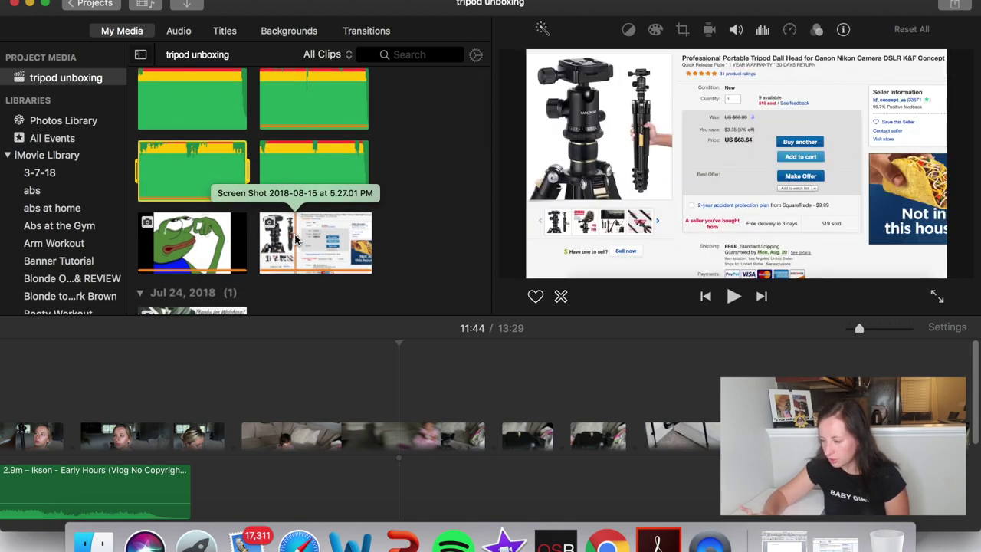
{"action": "scroll", "coordinate": [295, 239], "scroll_direction": "down", "scroll_amount": 8}
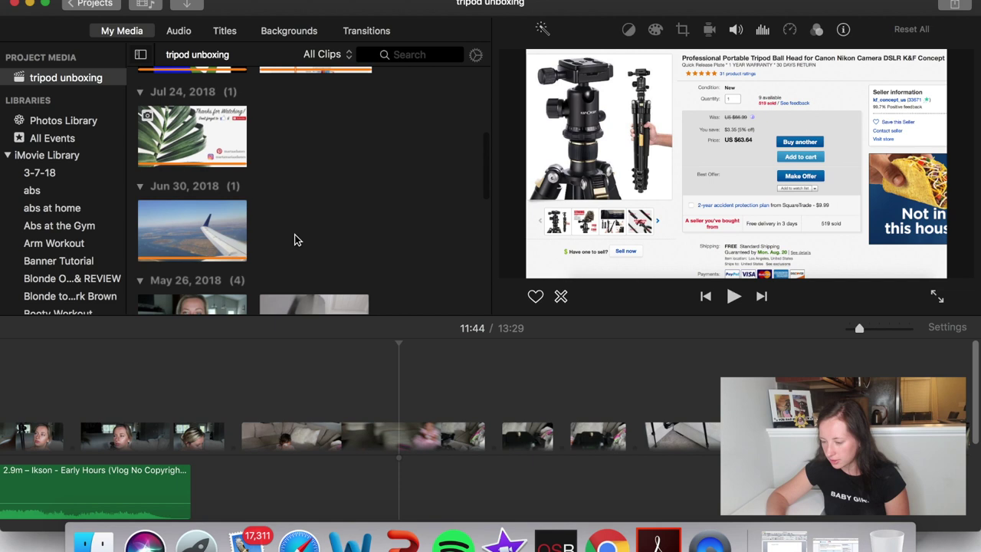
{"action": "scroll", "coordinate": [289, 232], "scroll_direction": "down", "scroll_amount": 2}
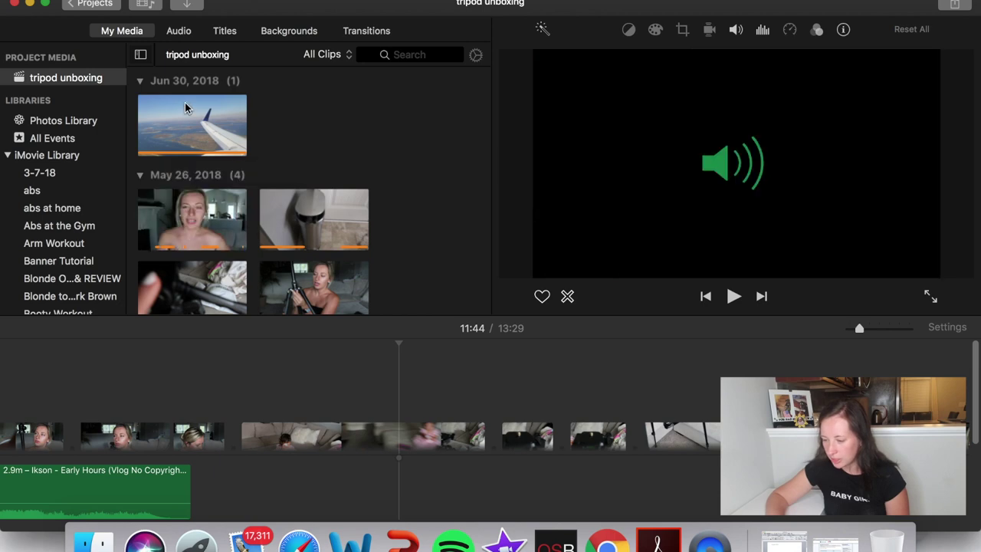
{"action": "left_click", "coordinate": [185, 115]}
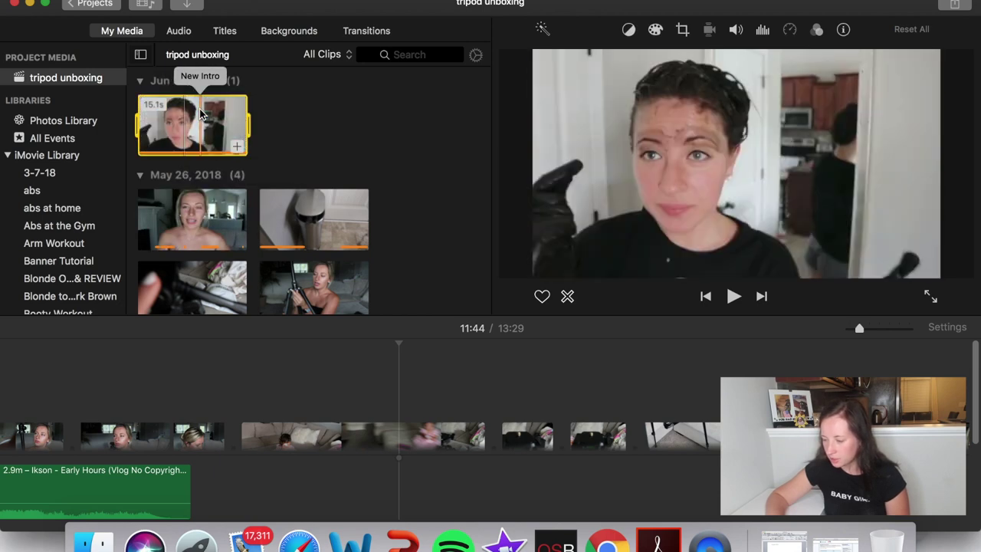
{"action": "scroll", "coordinate": [373, 161], "scroll_direction": "down", "scroll_amount": 1}
{"action": "scroll", "coordinate": [374, 161], "scroll_direction": "down", "scroll_amount": 10}
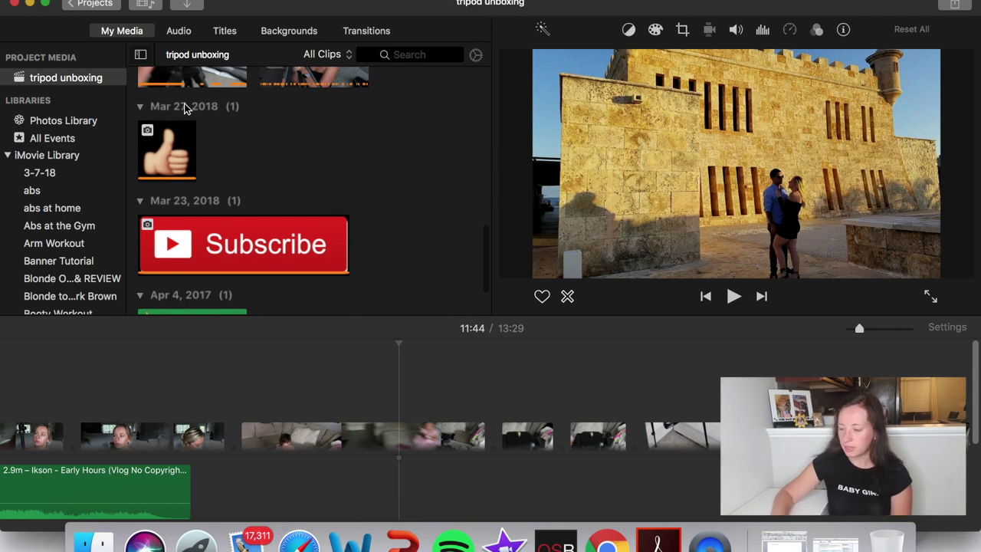
{"action": "scroll", "coordinate": [213, 184], "scroll_direction": "down", "scroll_amount": 3}
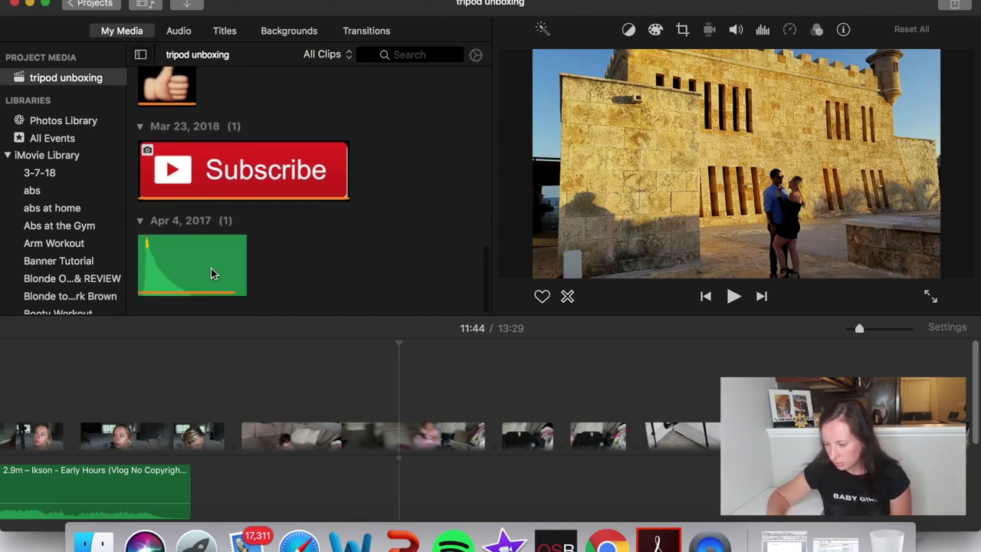
{"action": "left_click", "coordinate": [212, 268]}
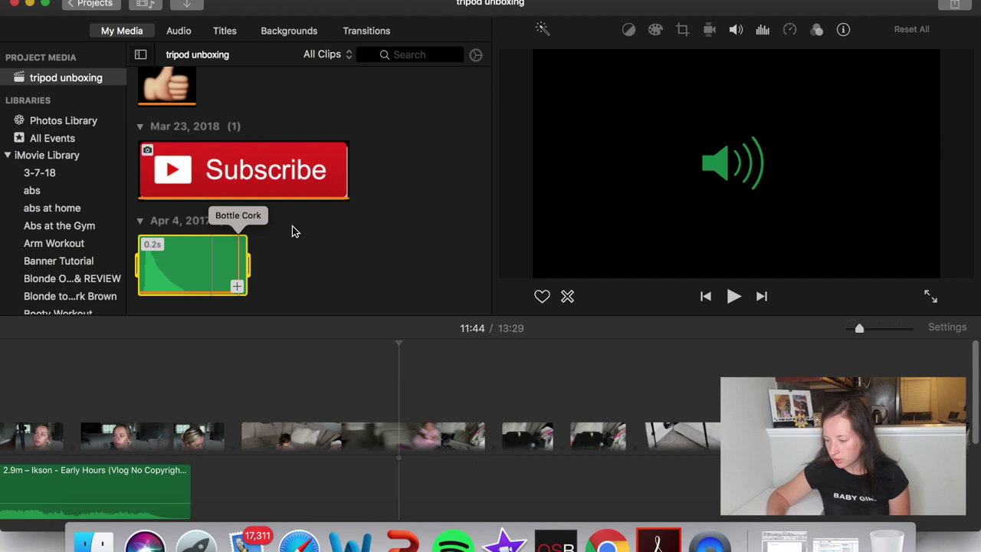
{"action": "scroll", "coordinate": [292, 228], "scroll_direction": "up", "scroll_amount": 9}
{"action": "scroll", "coordinate": [292, 227], "scroll_direction": "up", "scroll_amount": 15}
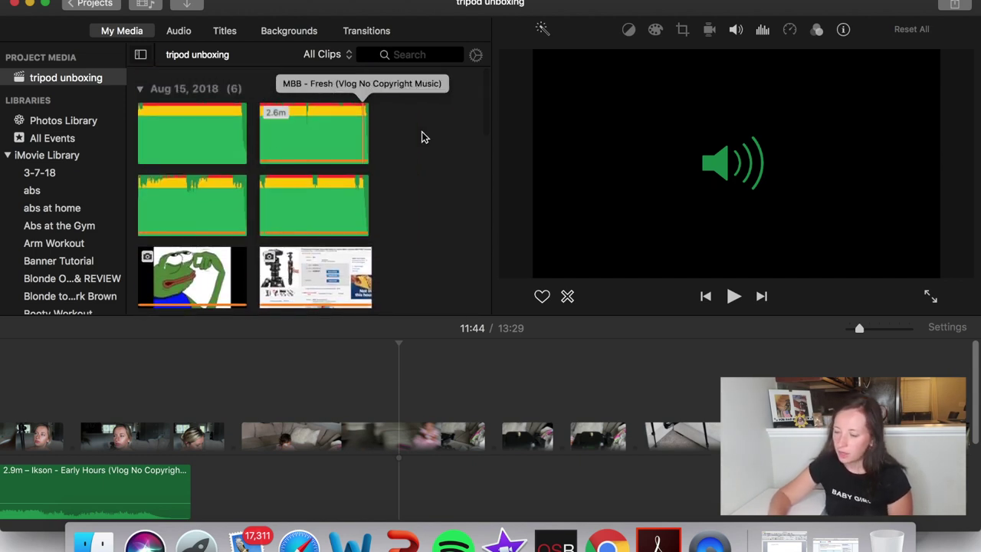
{"action": "left_click", "coordinate": [178, 31]}
- Place the Expand title above the unboxing clip and preview it
{"action": "left_click", "coordinate": [232, 83]}
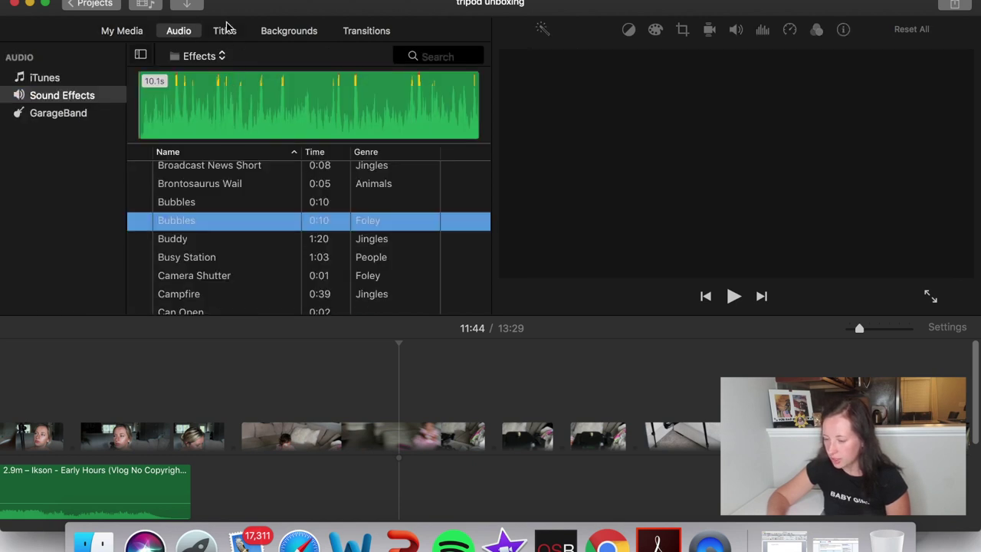
{"action": "left_click", "coordinate": [223, 32]}
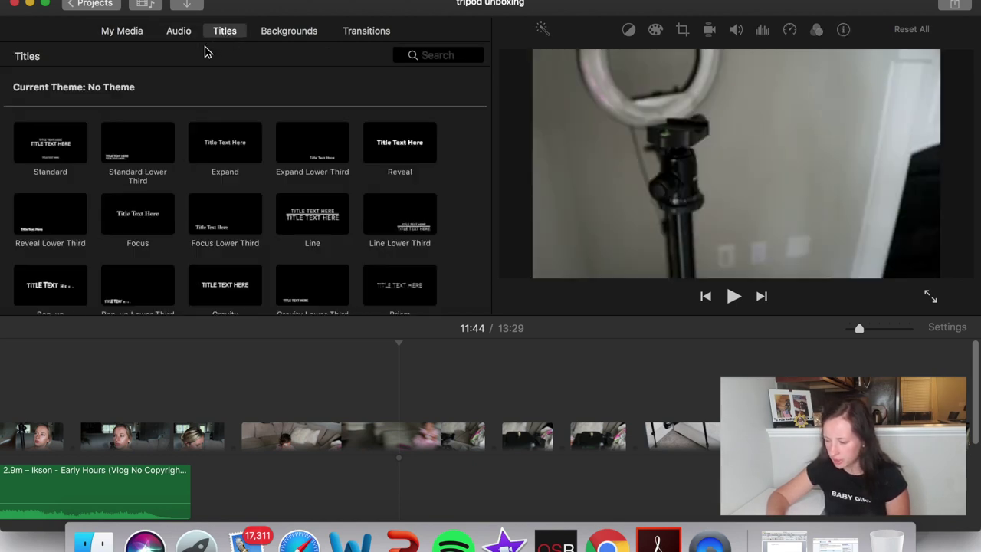
{"action": "left_click", "coordinate": [237, 151]}
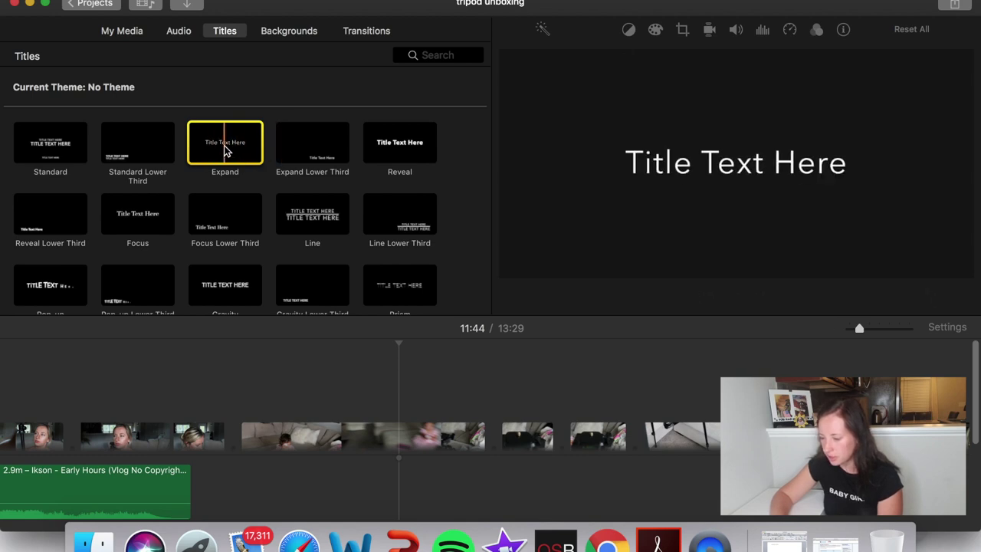
{"action": "left_click_drag", "start_coordinate": [225, 150], "coordinate": [330, 373]}
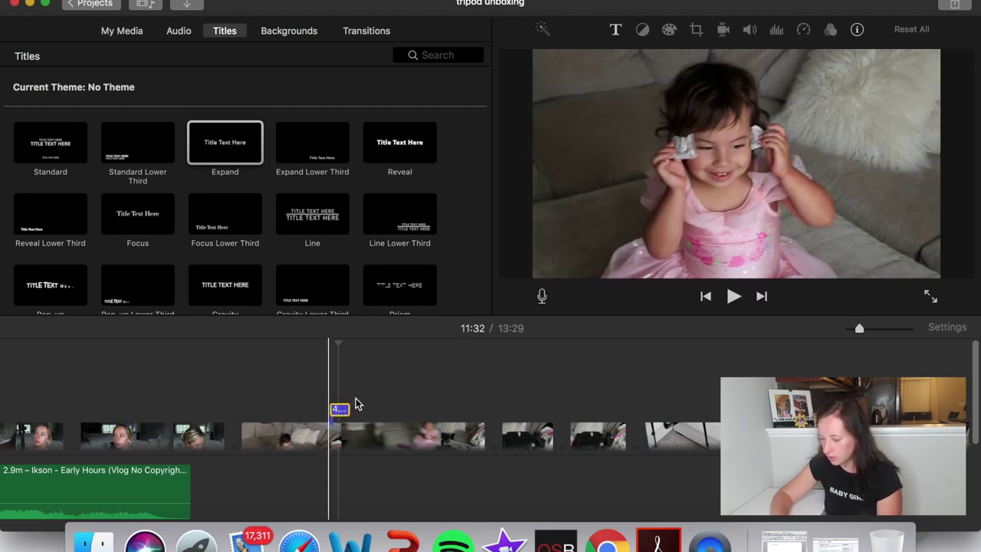
{"action": "left_click", "coordinate": [336, 406]}
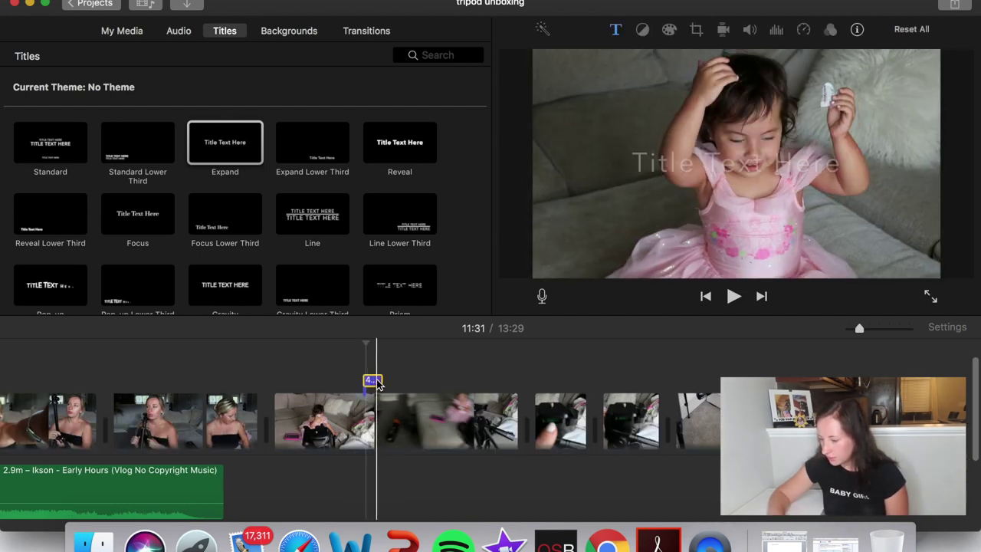
- Try the title text 'step 1', then clear it and delete the title clip
{"action": "double_click", "coordinate": [373, 381]}
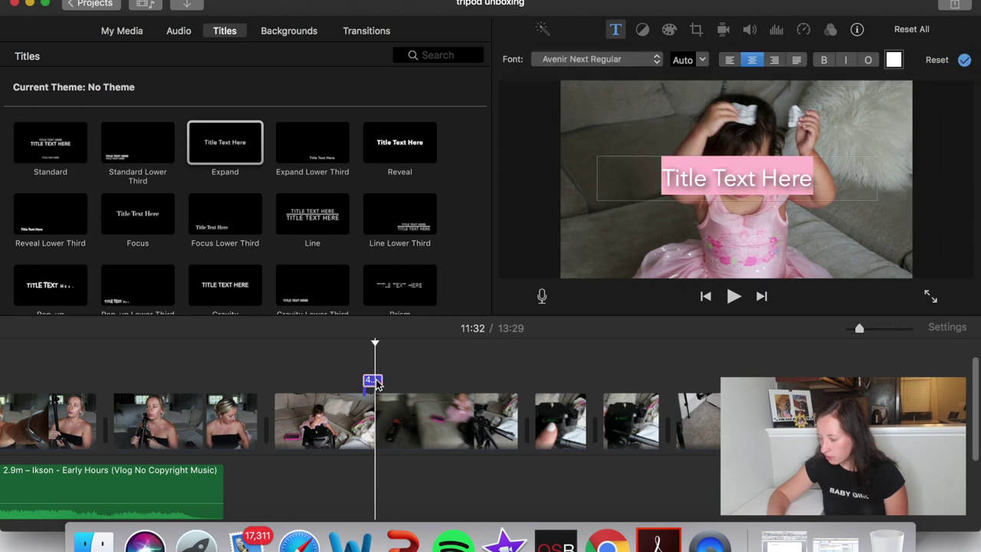
{"action": "key", "text": "BackSpace"}
{"action": "type", "text": "step 1"}
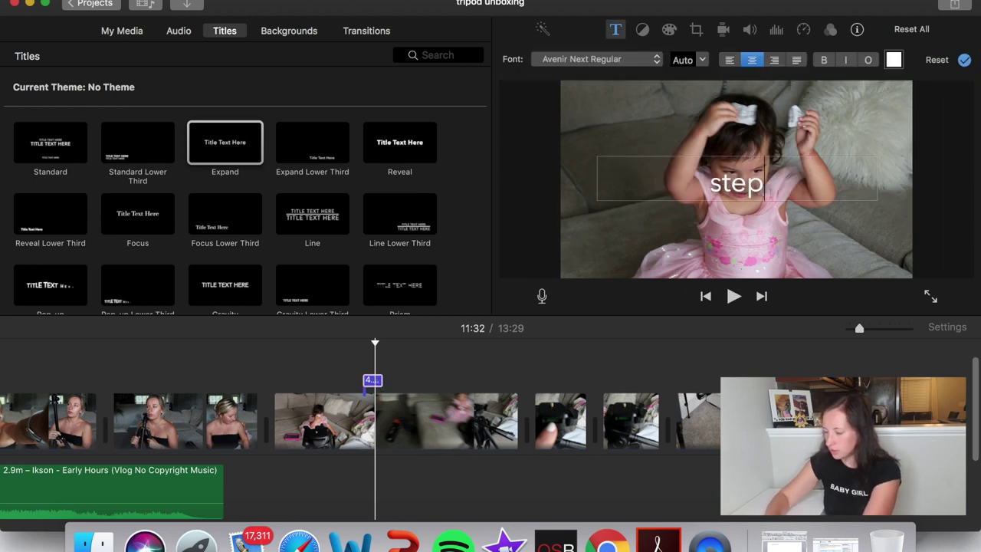
{"action": "key", "text": "BackSpace"}
{"action": "key", "text": "BackSpace"}
{"action": "key", "text": "BackSpace"}
{"action": "key", "text": "BackSpace"}
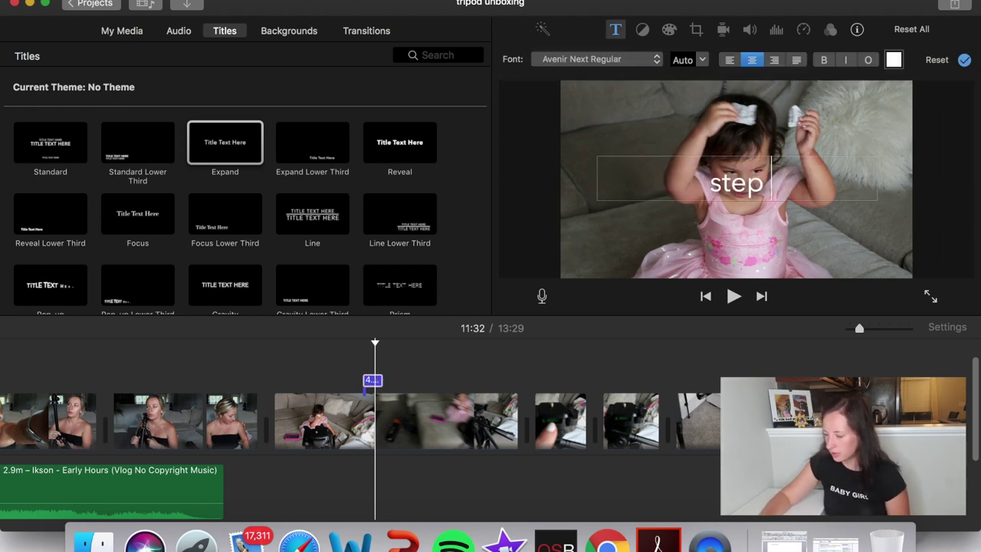
{"action": "key", "text": "BackSpace"}
{"action": "key", "text": "BackSpace"}
{"action": "type", "text": "S"}
{"action": "key", "text": "BackSpace"}
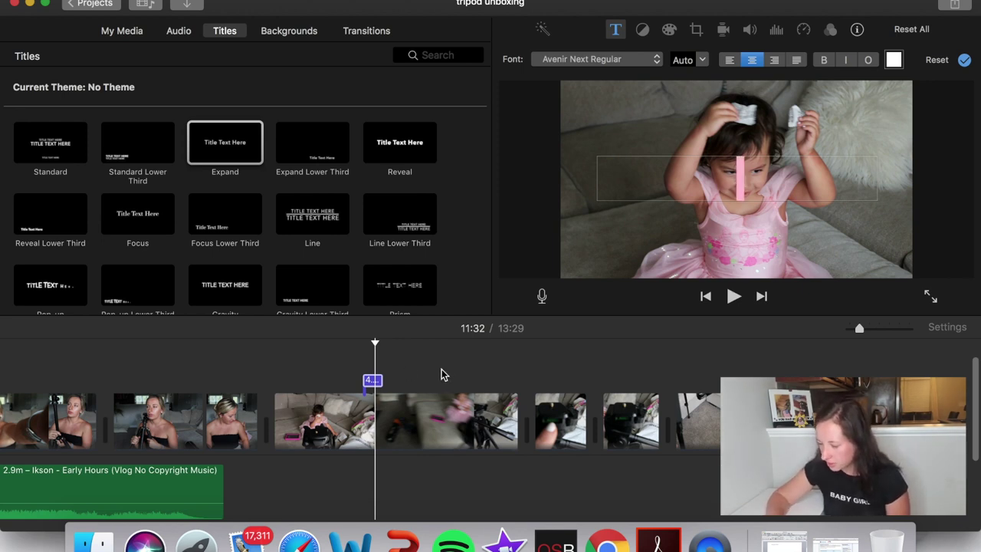
{"action": "left_click", "coordinate": [372, 386]}
{"action": "key", "text": "Delete"}
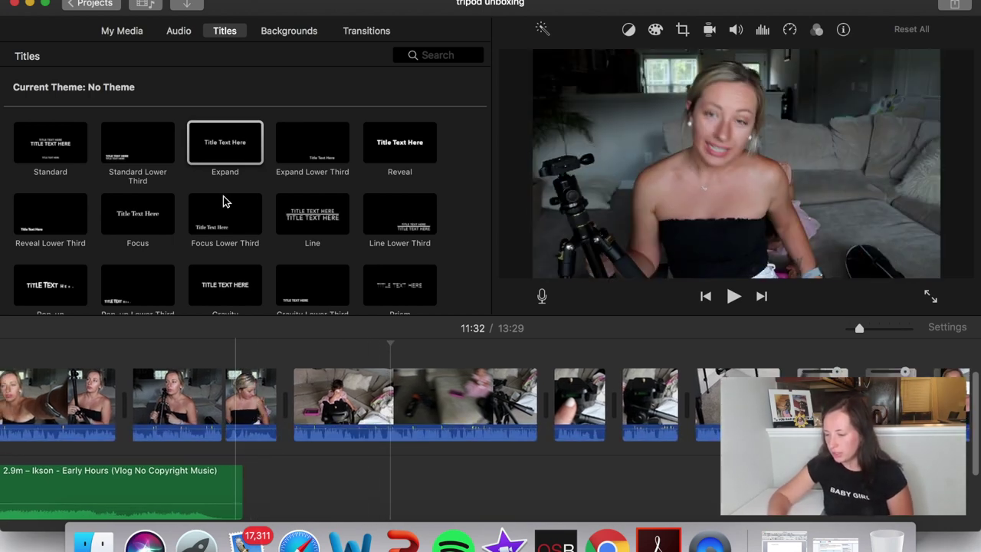
- Browse the Watercolor Still and Curtain backgrounds and the transitions, then return to My Media
{"action": "left_click", "coordinate": [304, 34]}
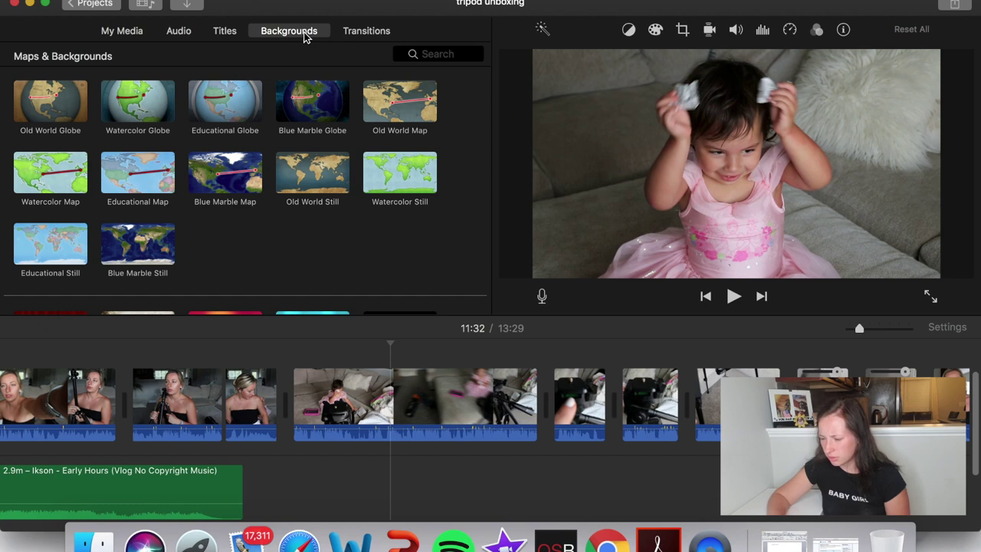
{"action": "left_click", "coordinate": [392, 170]}
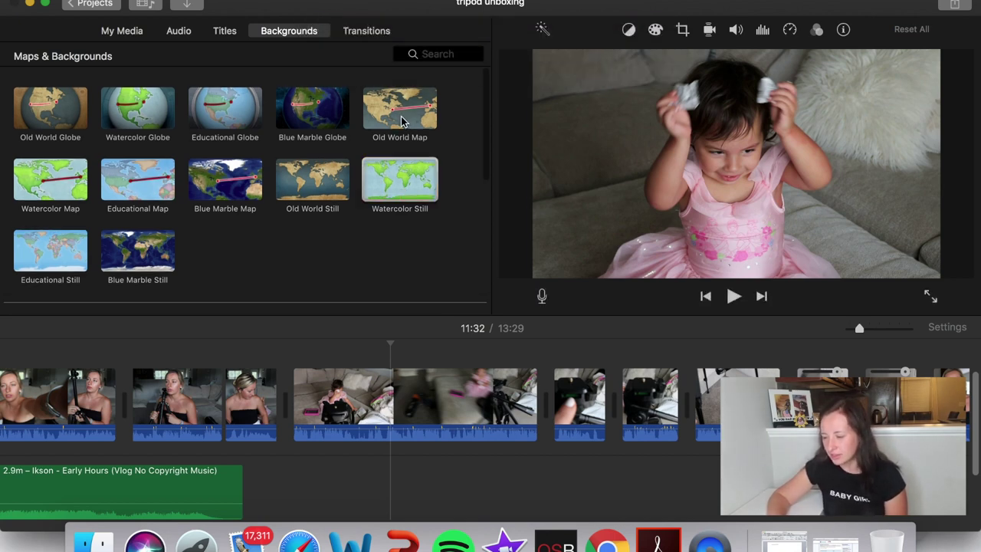
{"action": "scroll", "coordinate": [386, 160], "scroll_direction": "down", "scroll_amount": 4}
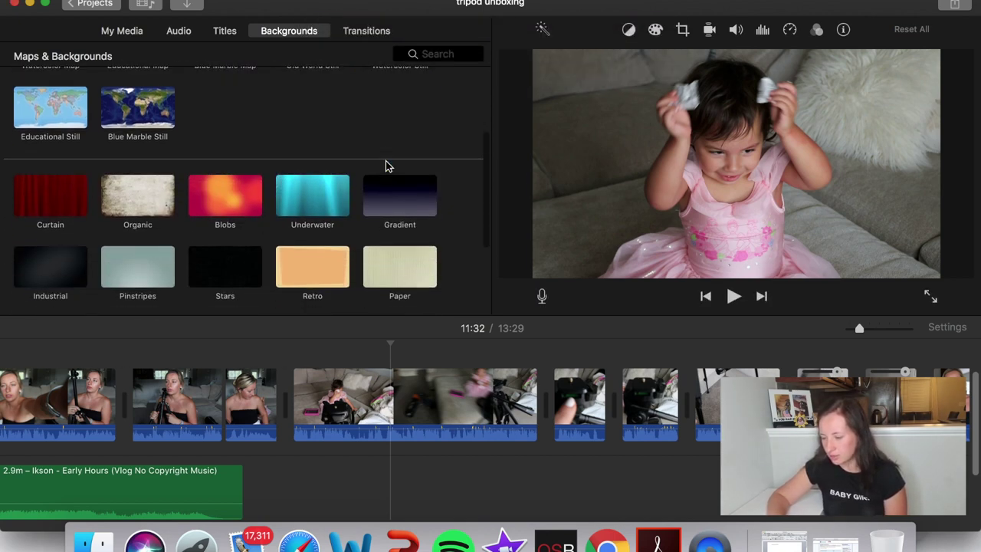
{"action": "left_click", "coordinate": [86, 208]}
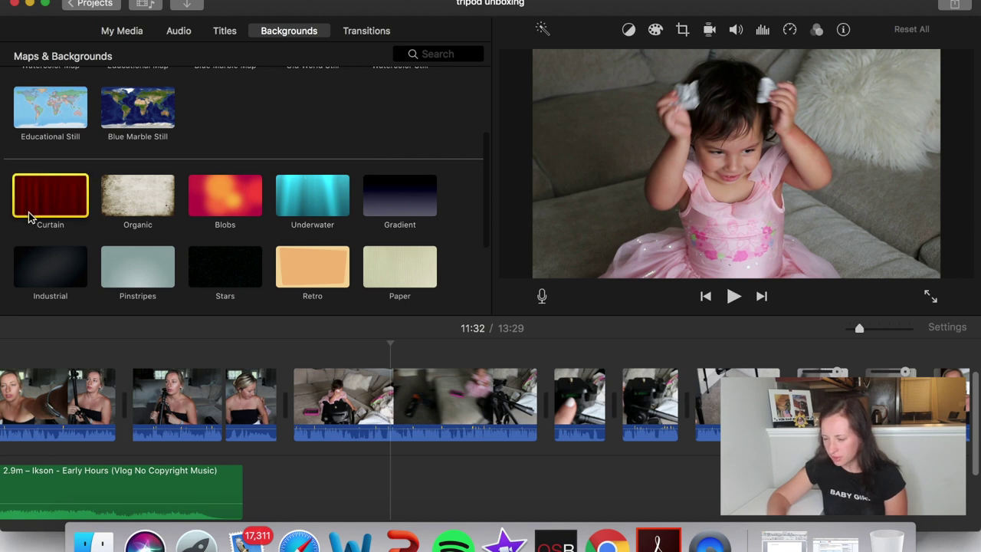
{"action": "scroll", "coordinate": [233, 253], "scroll_direction": "up", "scroll_amount": 4}
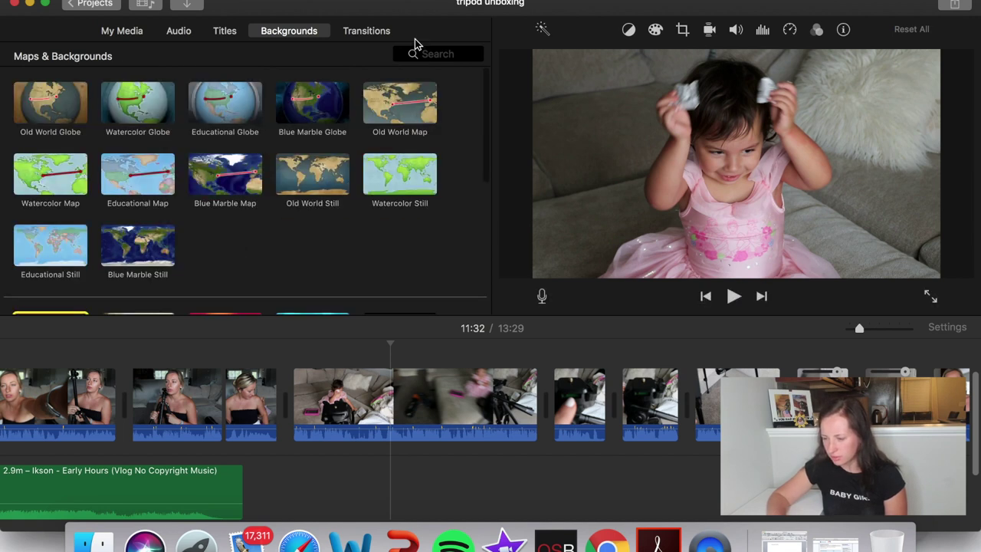
{"action": "left_click", "coordinate": [366, 33]}
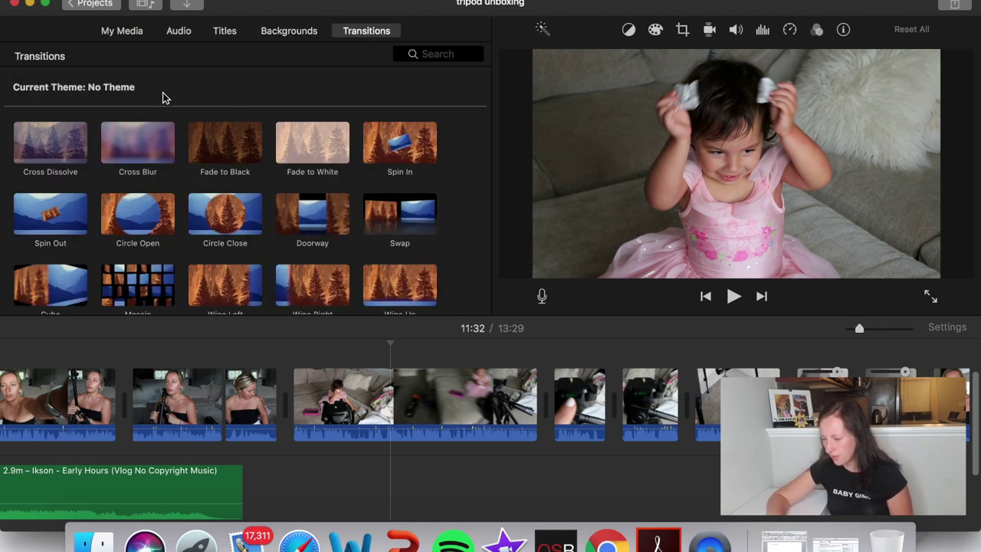
{"action": "left_click", "coordinate": [119, 32]}
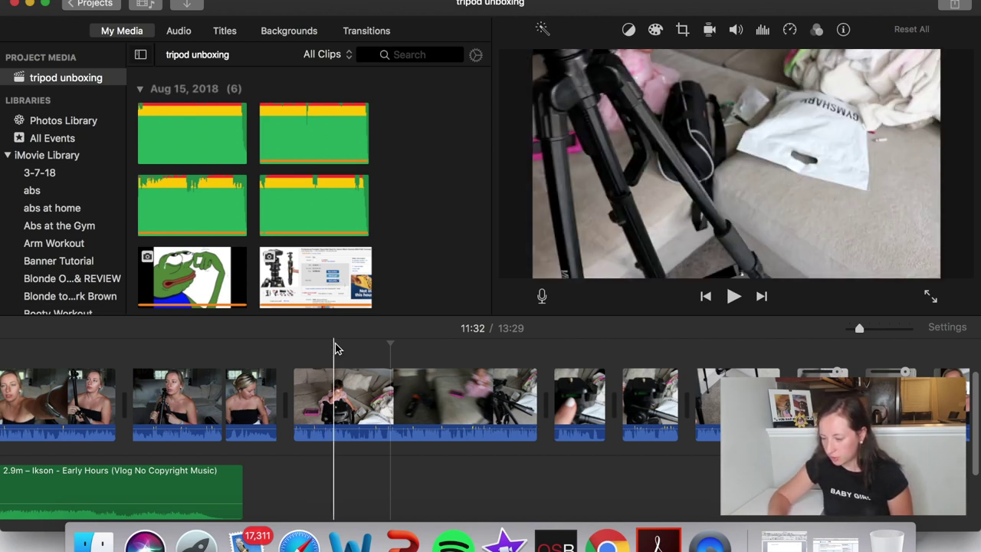
{"action": "scroll", "coordinate": [306, 279], "scroll_direction": "down", "scroll_amount": 2}
{"action": "scroll", "coordinate": [236, 368], "scroll_direction": "up", "scroll_amount": 2}
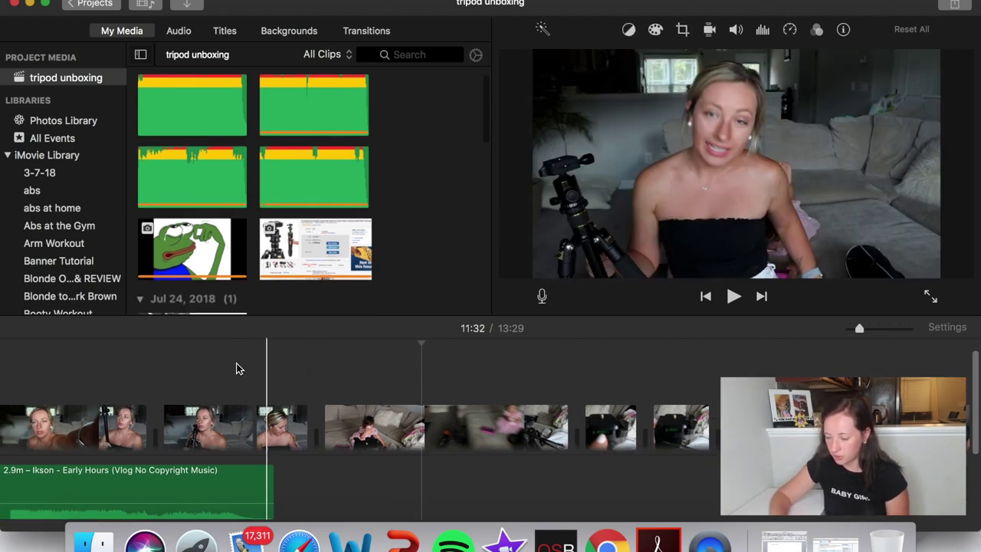
{"action": "scroll", "coordinate": [236, 368], "scroll_direction": "left", "scroll_amount": 5}
{"action": "scroll", "coordinate": [237, 369], "scroll_direction": "left", "scroll_amount": 10}
{"action": "scroll", "coordinate": [242, 366], "scroll_direction": "left", "scroll_amount": 10}
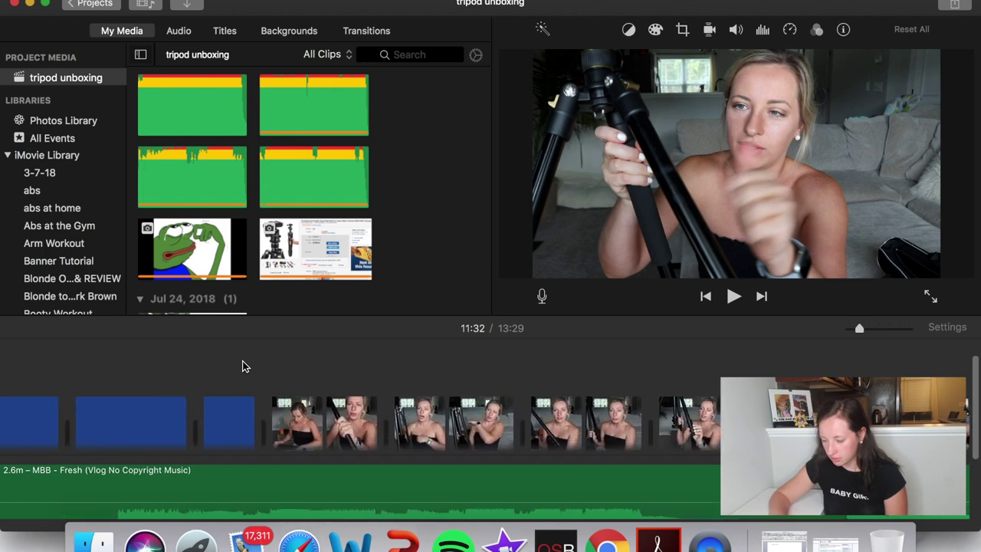
{"action": "scroll", "coordinate": [242, 366], "scroll_direction": "left", "scroll_amount": 10}
{"action": "scroll", "coordinate": [242, 366], "scroll_direction": "left", "scroll_amount": 10}
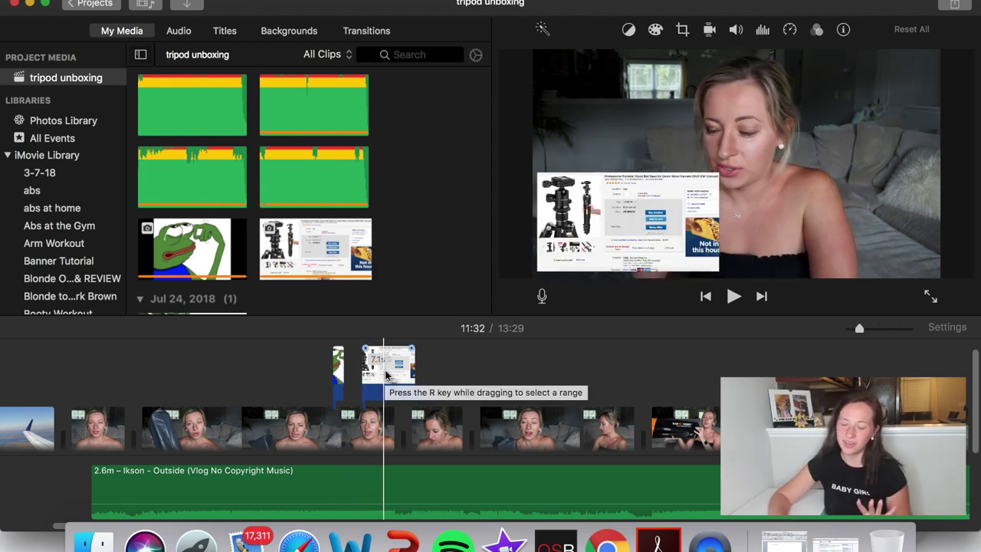
{"action": "scroll", "coordinate": [385, 375], "scroll_direction": "right", "scroll_amount": 10}
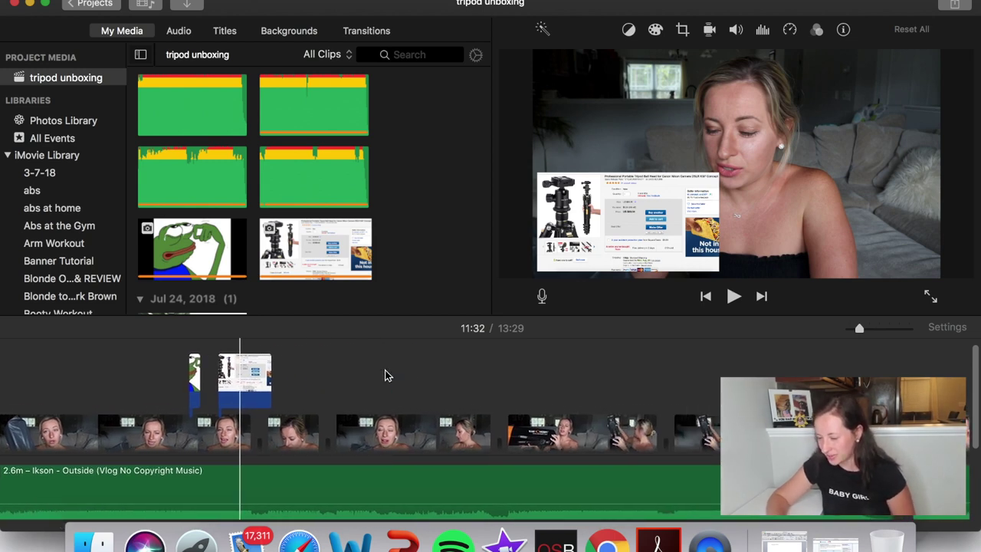
{"action": "scroll", "coordinate": [385, 374], "scroll_direction": "left", "scroll_amount": 10}
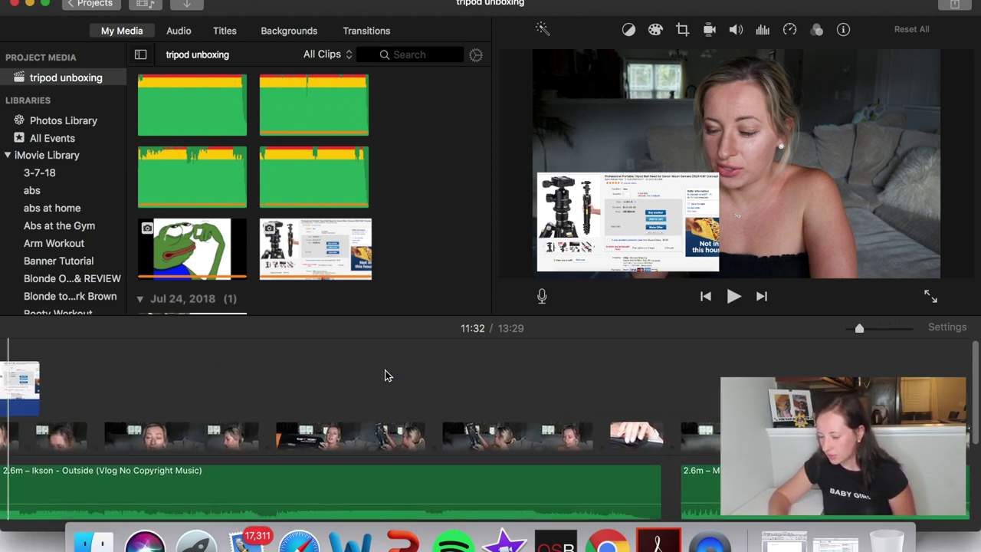
{"action": "key", "text": "space"}
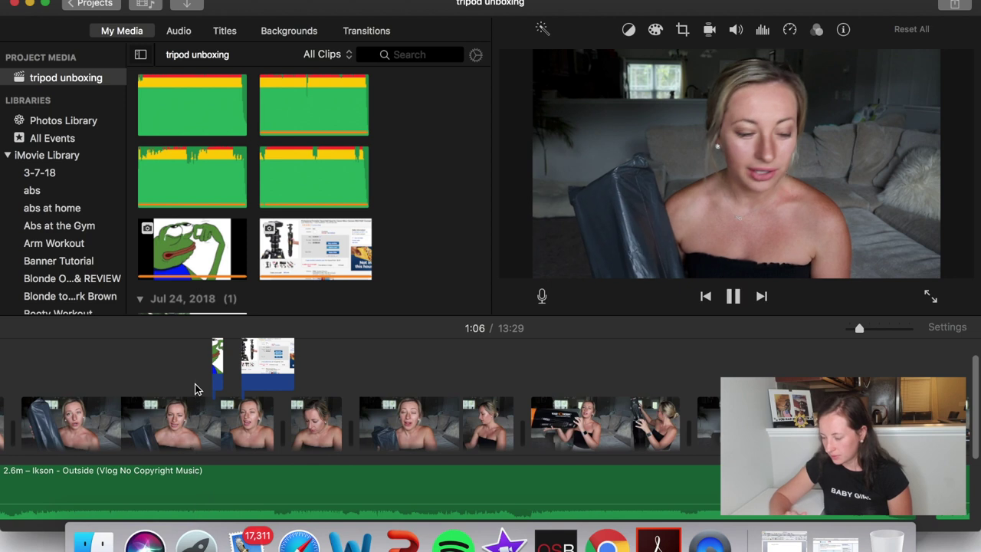
{"action": "left_click", "coordinate": [734, 299]}
{"action": "left_click", "coordinate": [300, 414]}
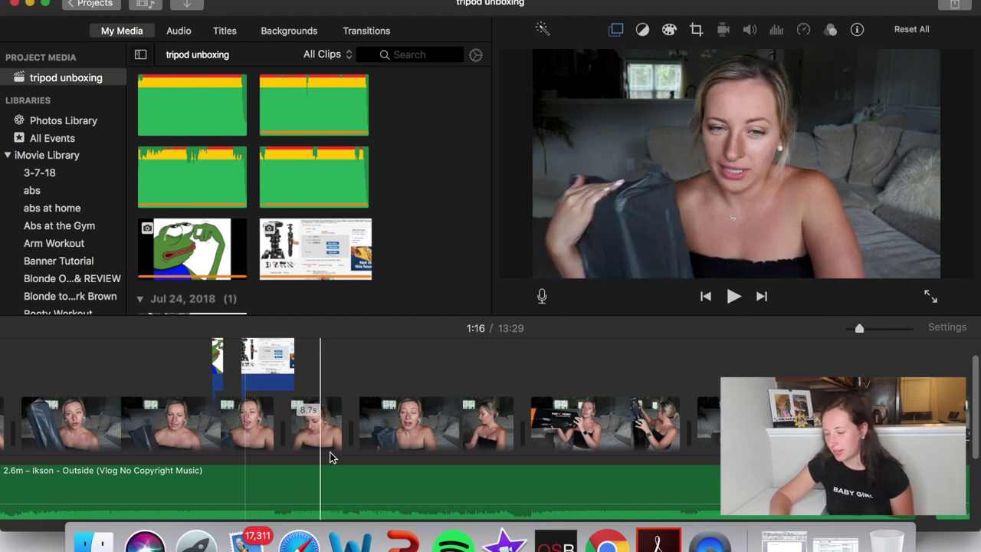
{"action": "scroll", "coordinate": [325, 452], "scroll_direction": "right", "scroll_amount": 10}
{"action": "scroll", "coordinate": [329, 457], "scroll_direction": "right", "scroll_amount": 8}
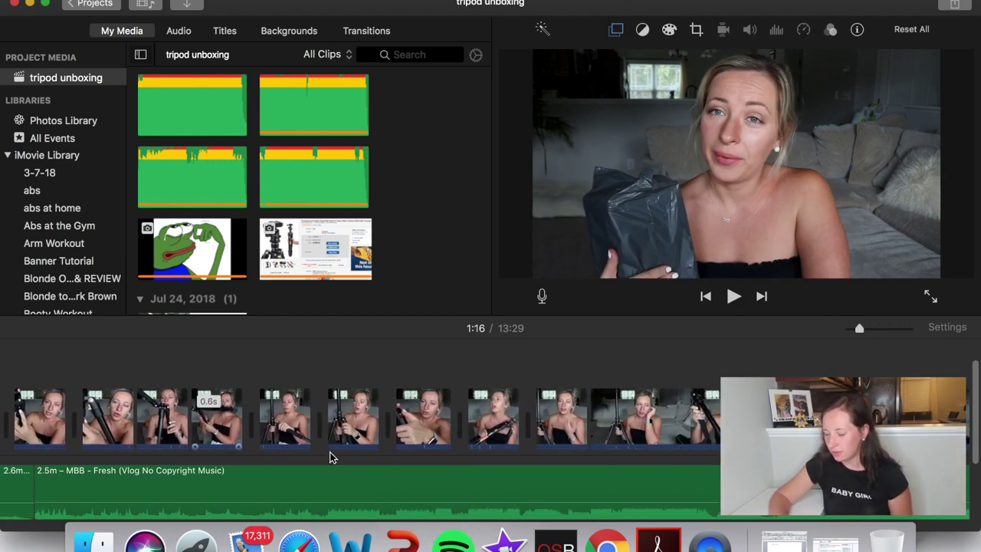
{"action": "scroll", "coordinate": [330, 458], "scroll_direction": "right", "scroll_amount": 12}
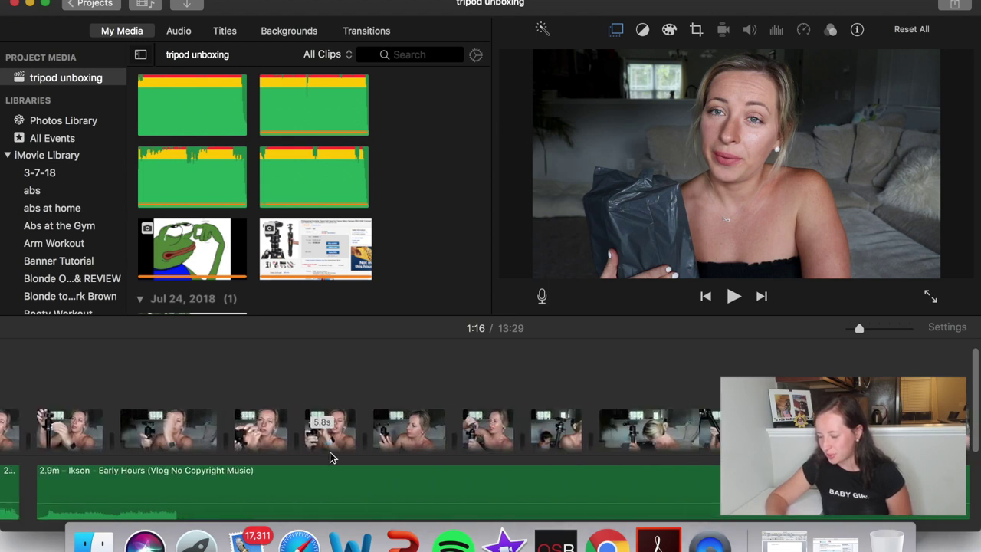
{"action": "scroll", "coordinate": [330, 454], "scroll_direction": "right", "scroll_amount": 12}
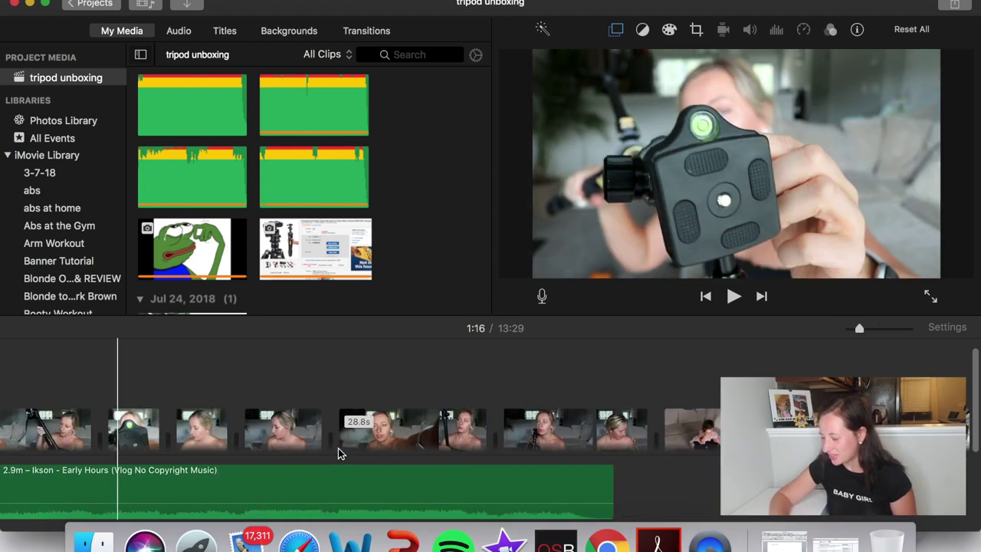
{"action": "left_click", "coordinate": [465, 459]}
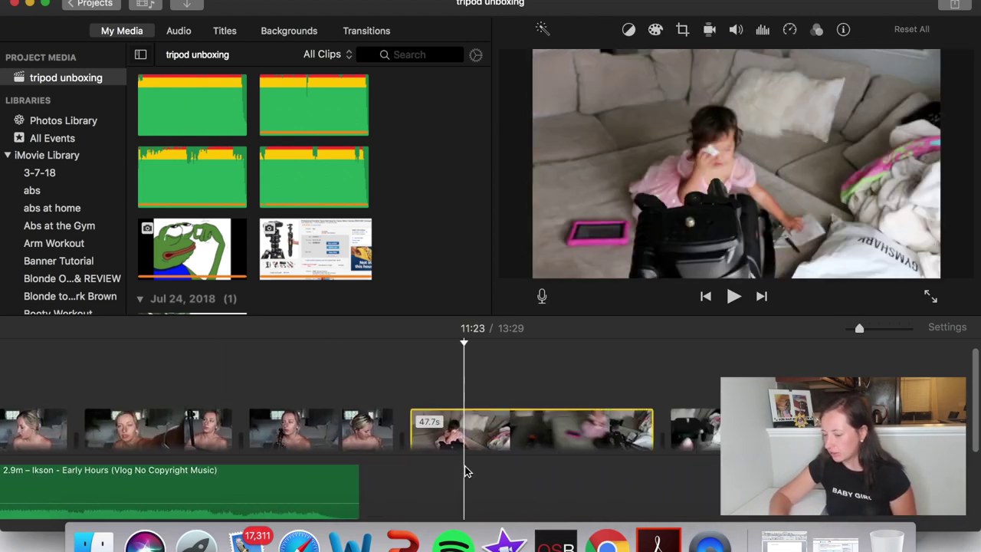
- Drag the crying frog meme above the couch clip near 11:28 as a cutaway and play it back
{"action": "left_click", "coordinate": [183, 249]}
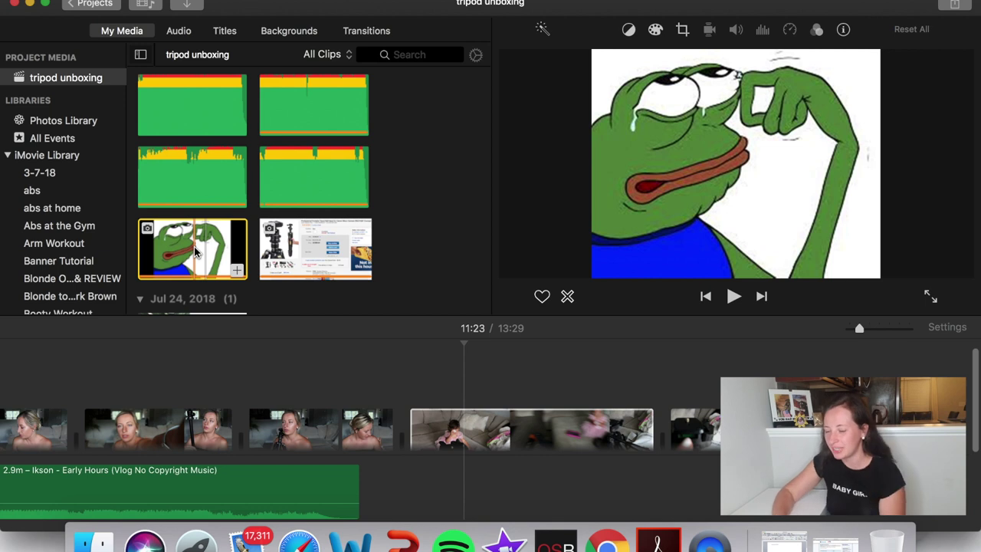
{"action": "left_click_drag", "start_coordinate": [190, 249], "coordinate": [490, 361]}
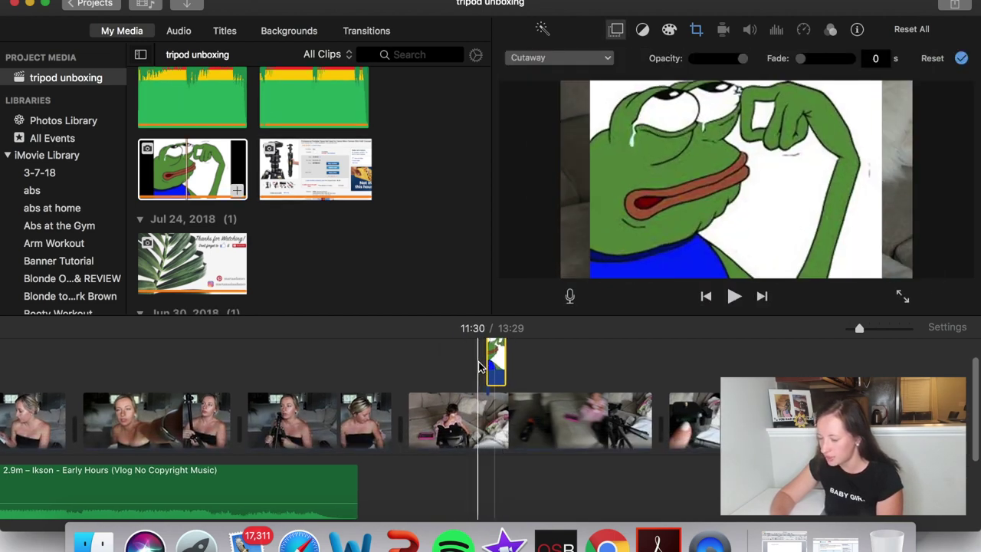
{"action": "key", "text": "space"}
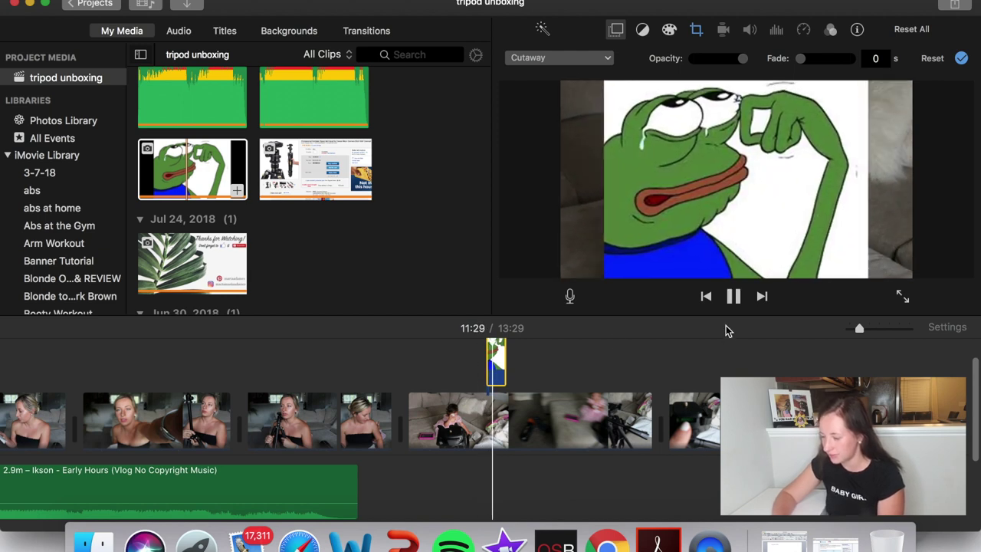
{"action": "left_click", "coordinate": [733, 297]}
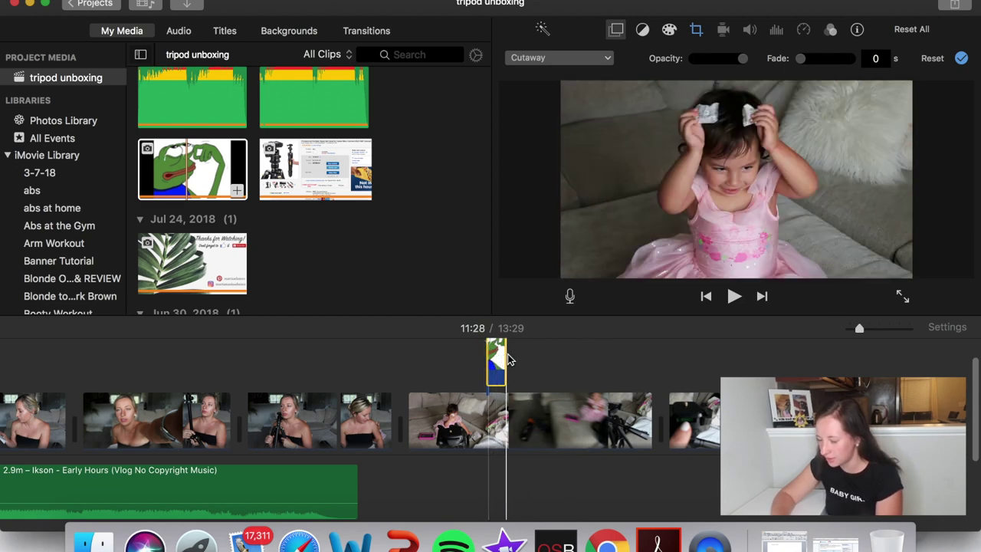
{"action": "left_click", "coordinate": [549, 61]}
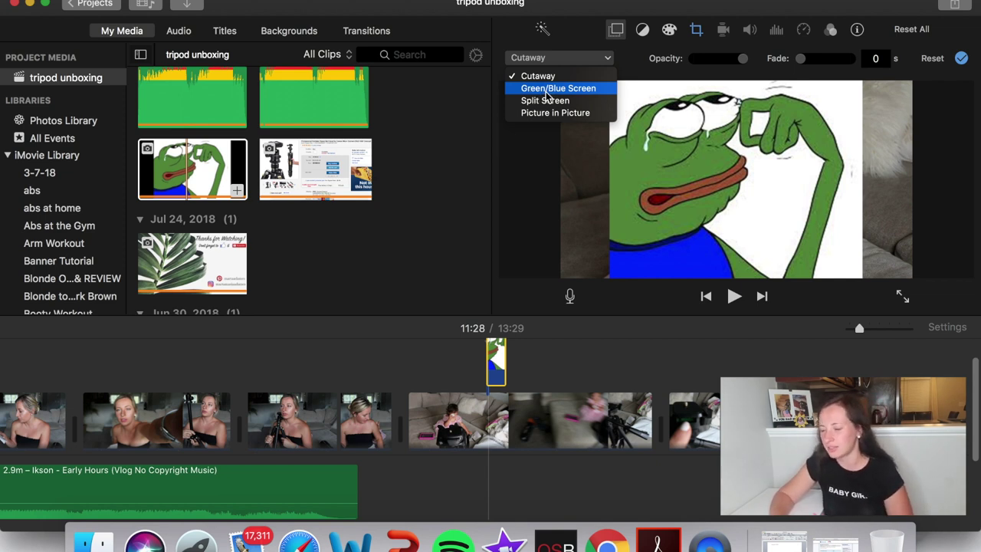
- Try Green/Blue Screen and Split Screen on the frog overlay, then settle on Picture in Picture
{"action": "left_click", "coordinate": [547, 90]}
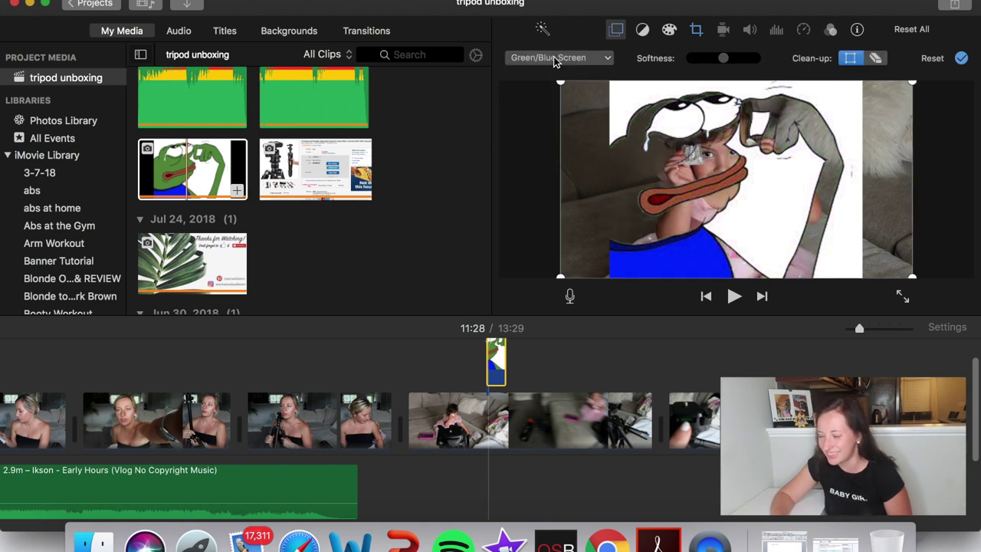
{"action": "left_click", "coordinate": [552, 58]}
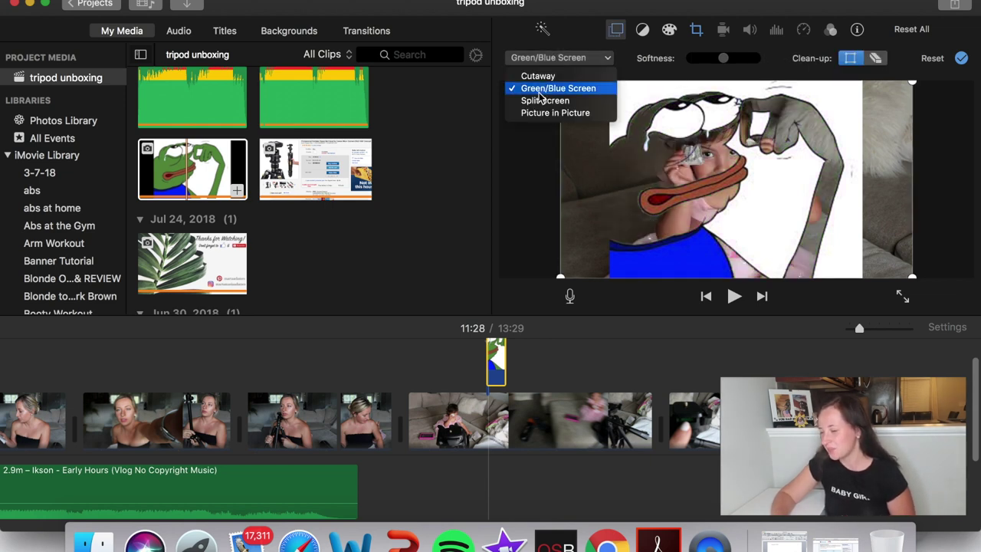
{"action": "key", "text": "Escape"}
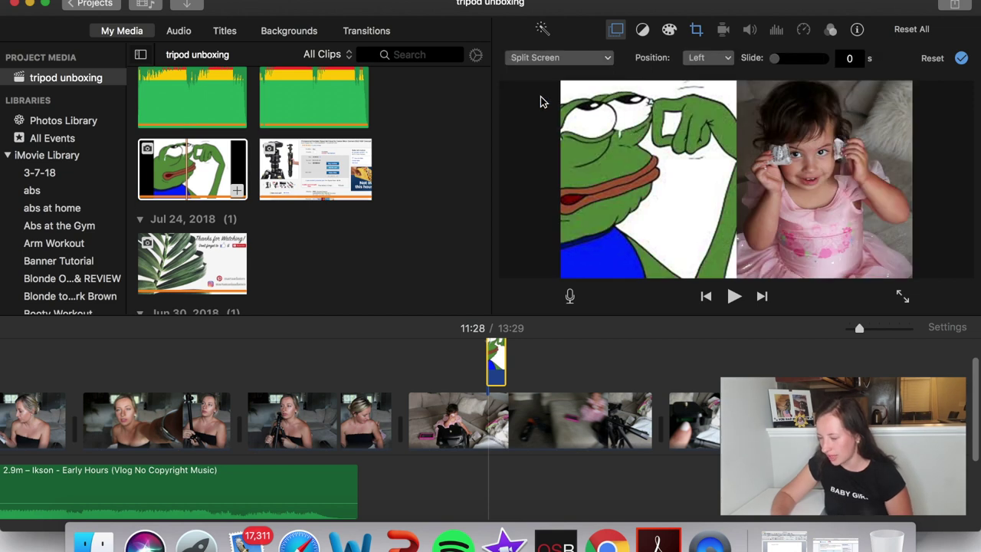
{"action": "left_click", "coordinate": [552, 60]}
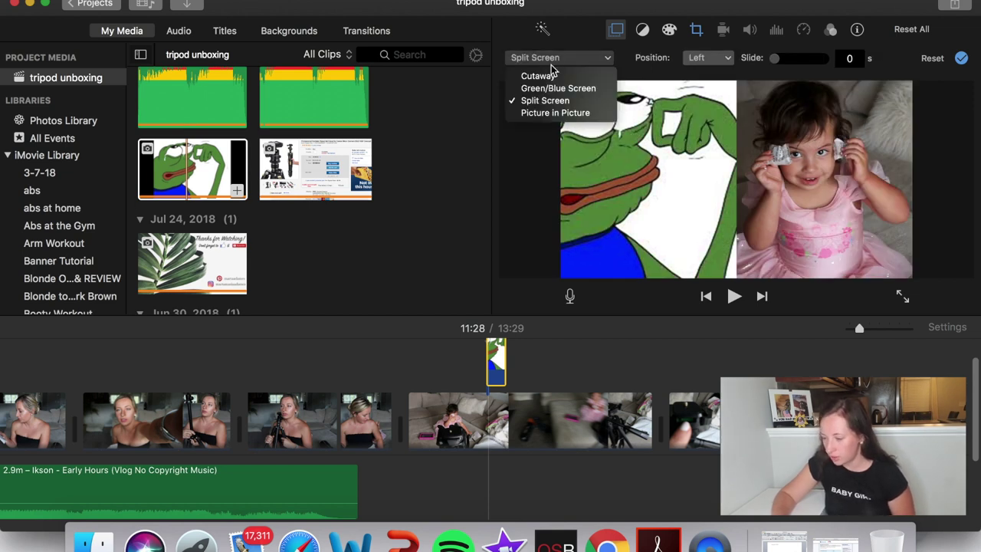
{"action": "left_click", "coordinate": [554, 114]}
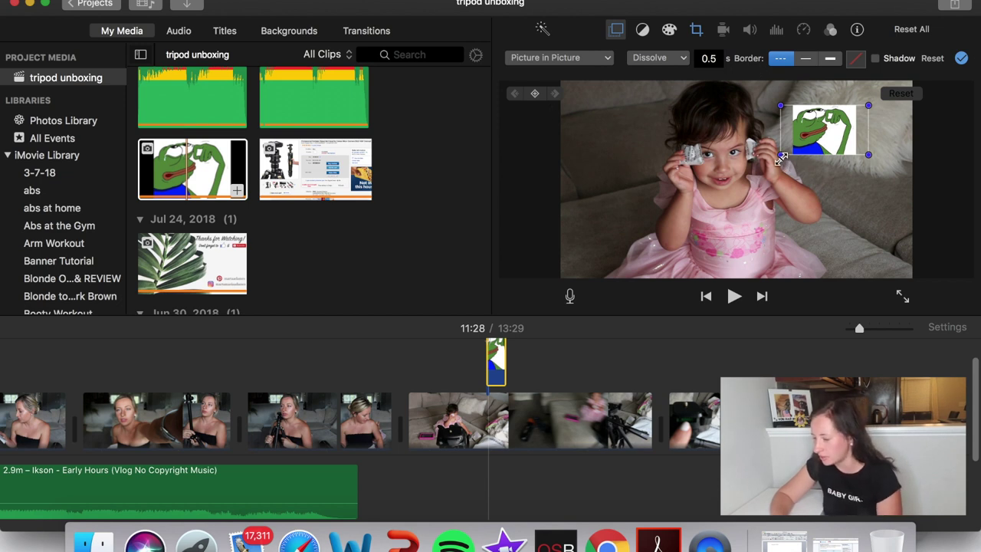
- Enlarge the frog inset, set its dissolve duration to 0 seconds, and open its cropping options
{"action": "left_click_drag", "start_coordinate": [780, 155], "coordinate": [815, 159]}
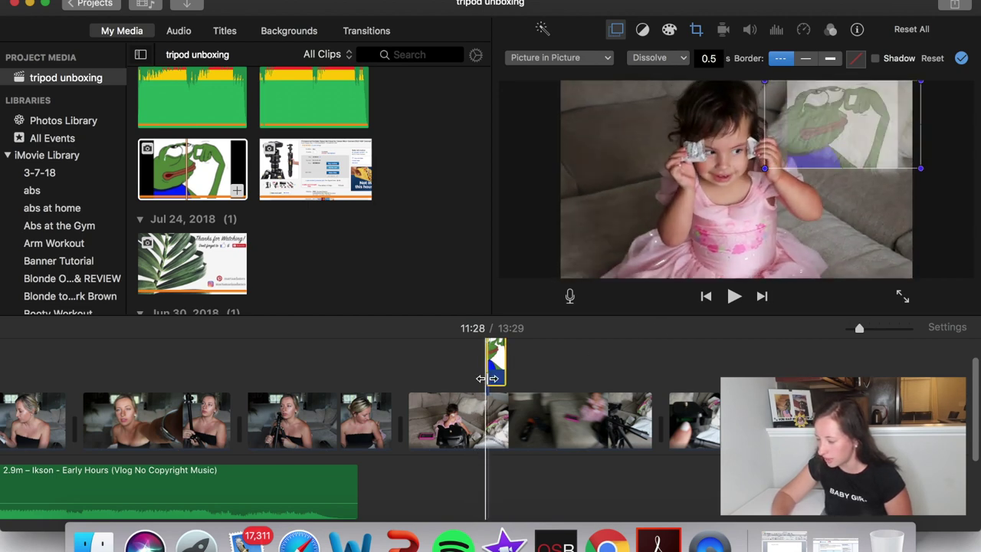
{"action": "left_click", "coordinate": [714, 58]}
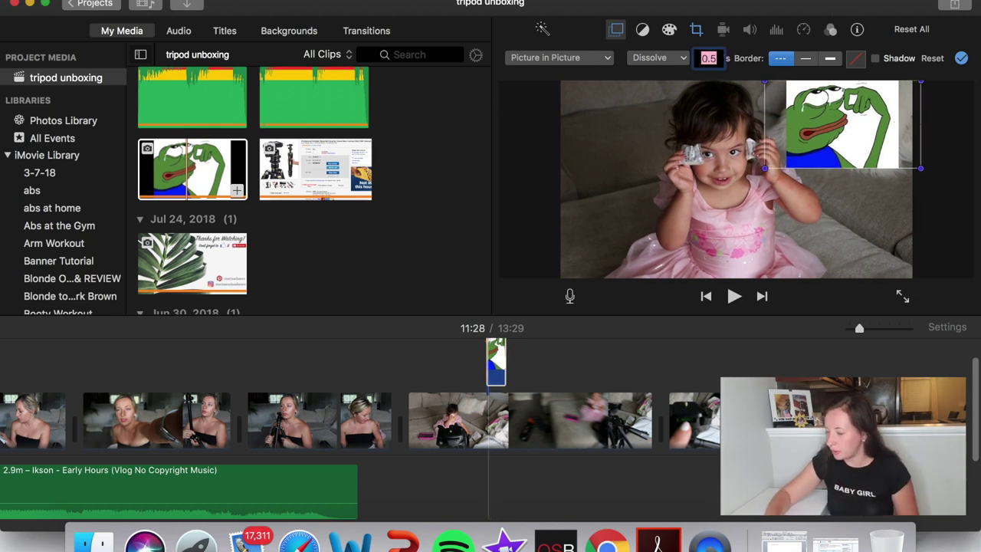
{"action": "type", "text": "0"}
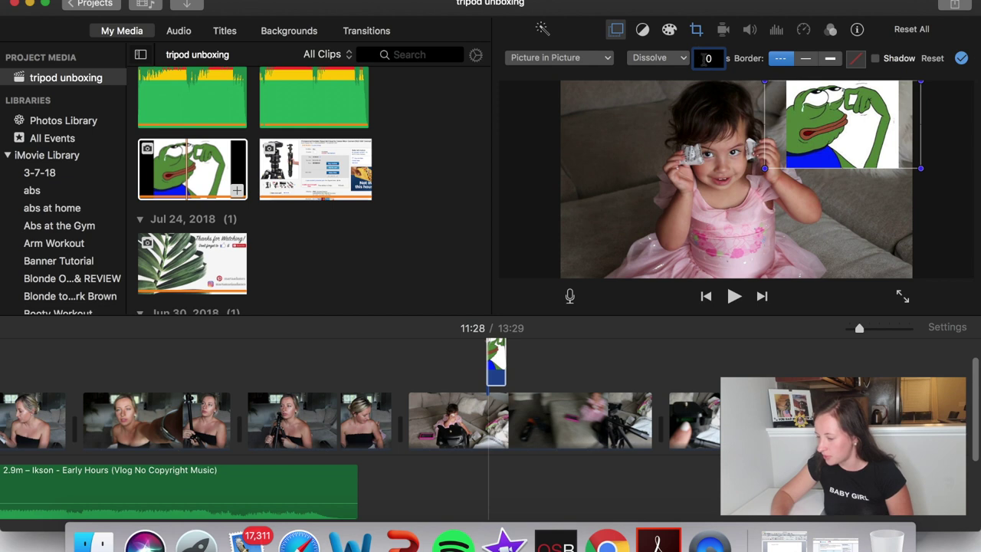
{"action": "left_click", "coordinate": [696, 31]}
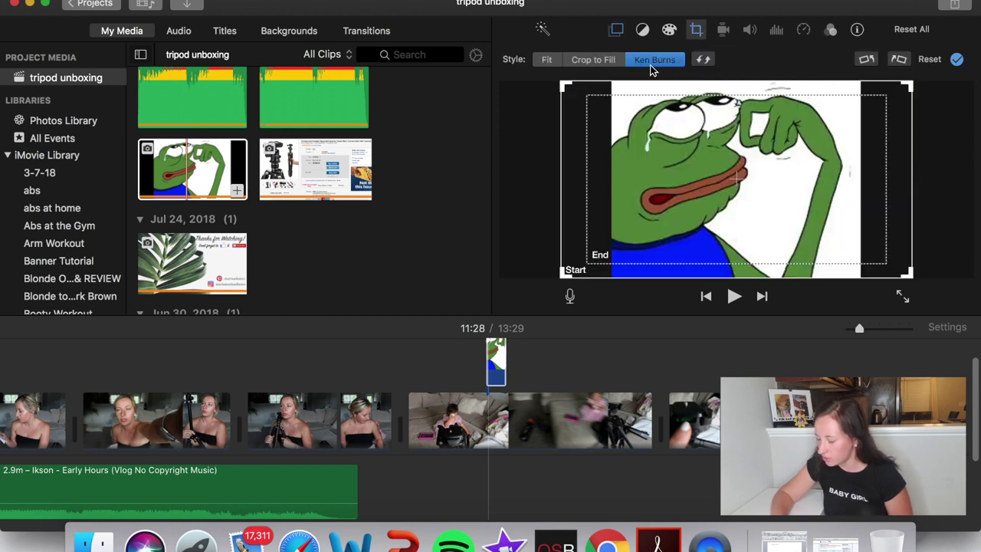
- Set the frog clip's cropping to Fit instead of Ken Burns and nudge the inset slightly lower
{"action": "left_click", "coordinate": [547, 61]}
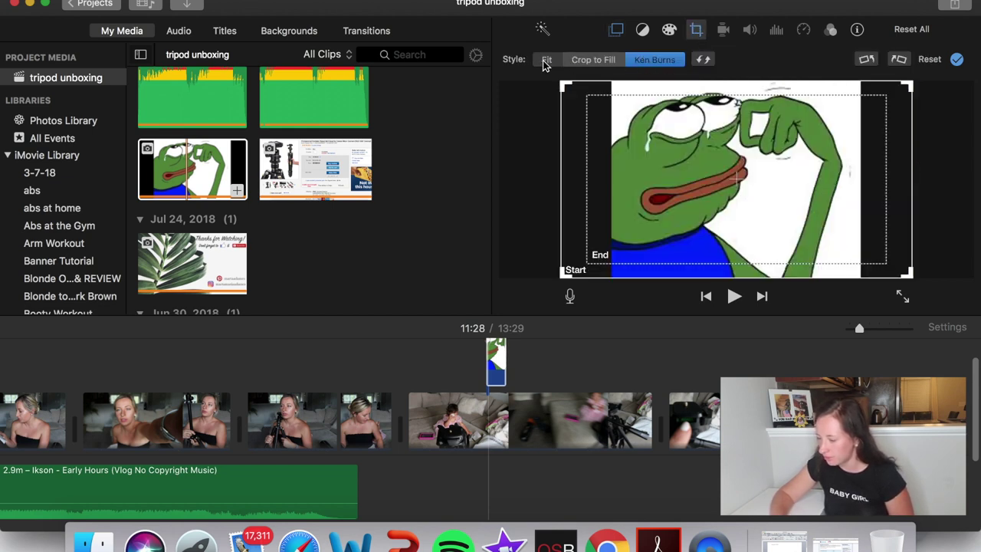
{"action": "left_click", "coordinate": [654, 61]}
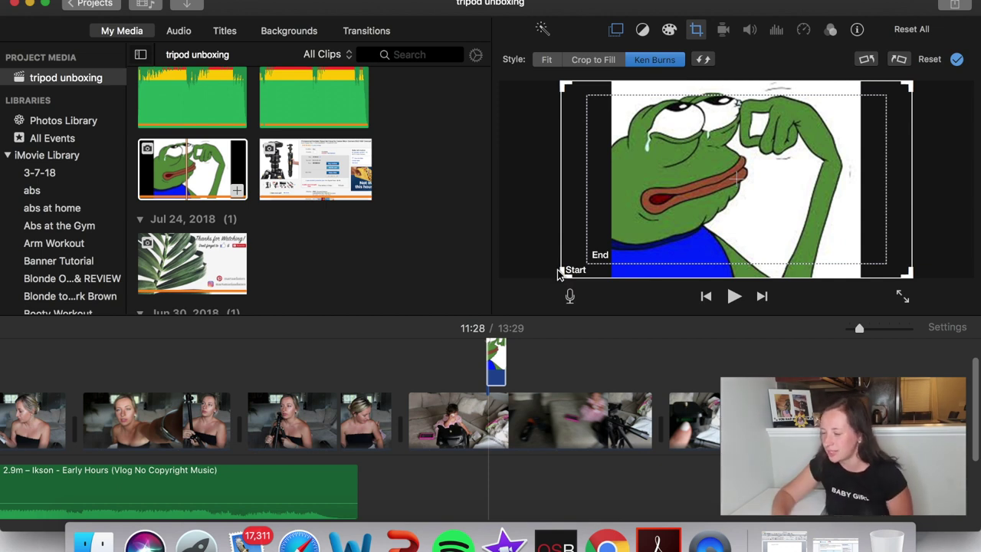
{"action": "left_click", "coordinate": [547, 60]}
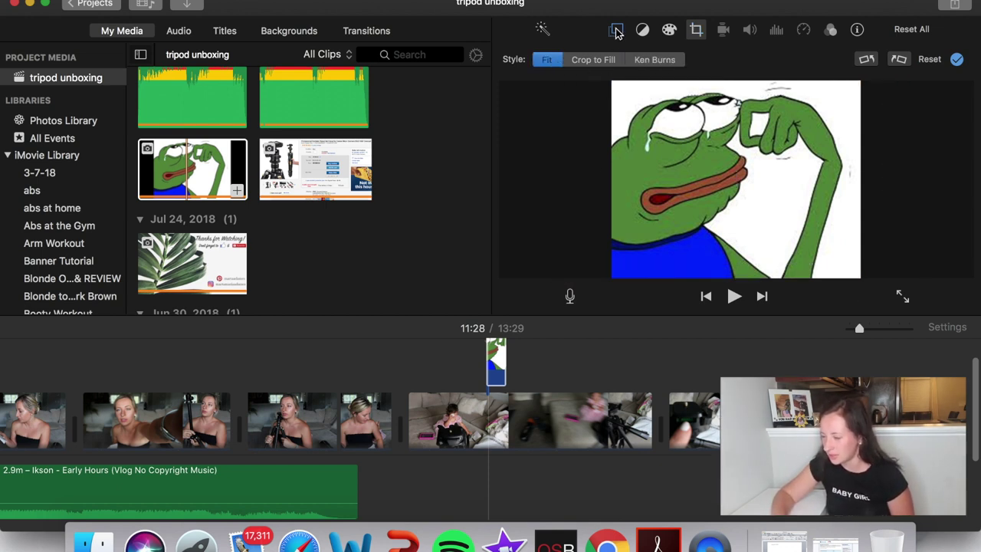
{"action": "left_click", "coordinate": [617, 31]}
{"action": "left_click_drag", "start_coordinate": [828, 118], "coordinate": [831, 125]}
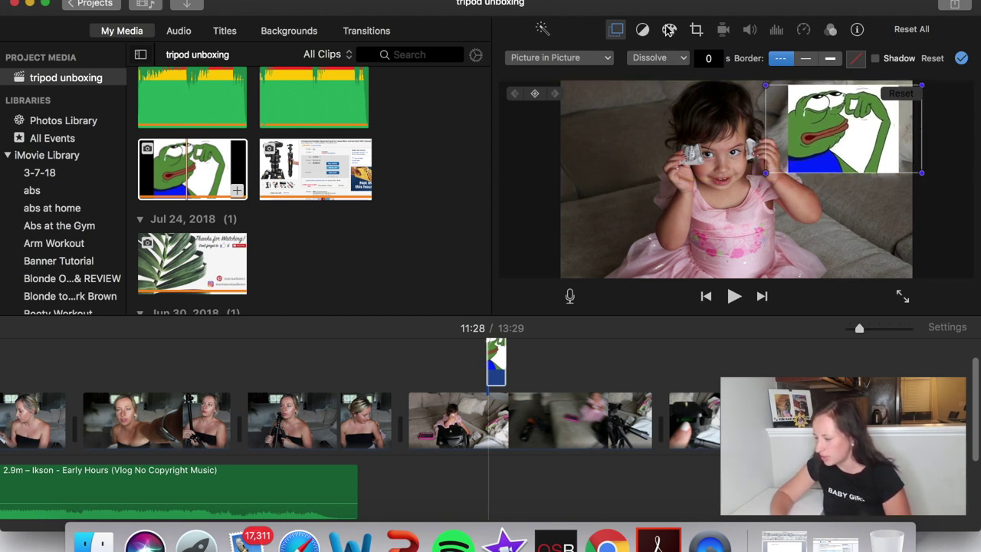
- Glance at Color Correction, return to the inset's overlay settings, and show the Sound Effects library
{"action": "left_click", "coordinate": [668, 29]}
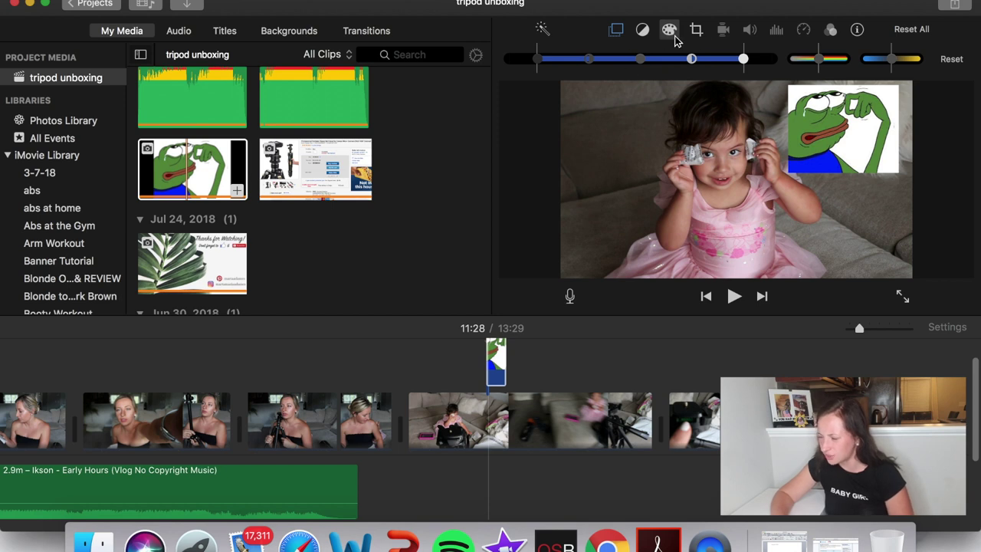
{"action": "left_click", "coordinate": [617, 30]}
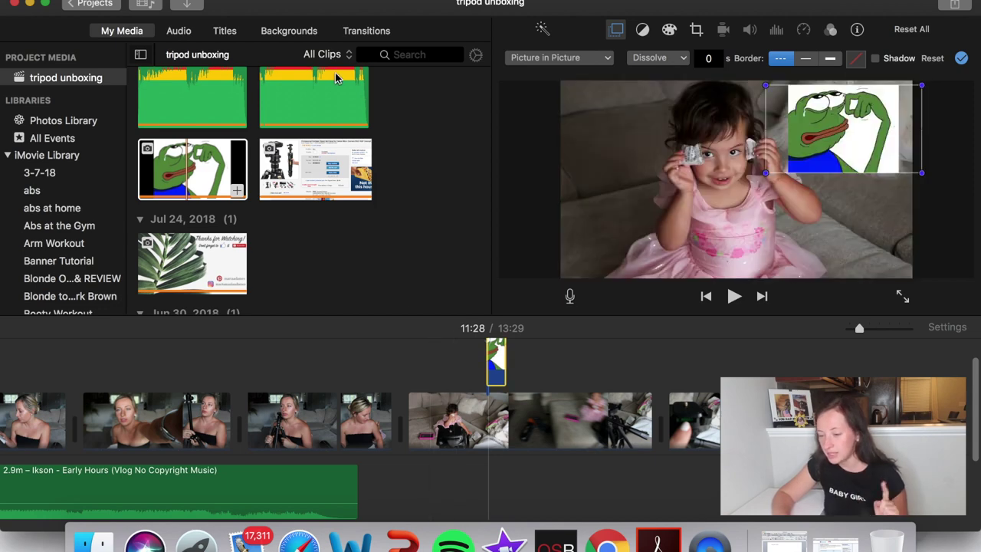
{"action": "left_click", "coordinate": [179, 31]}
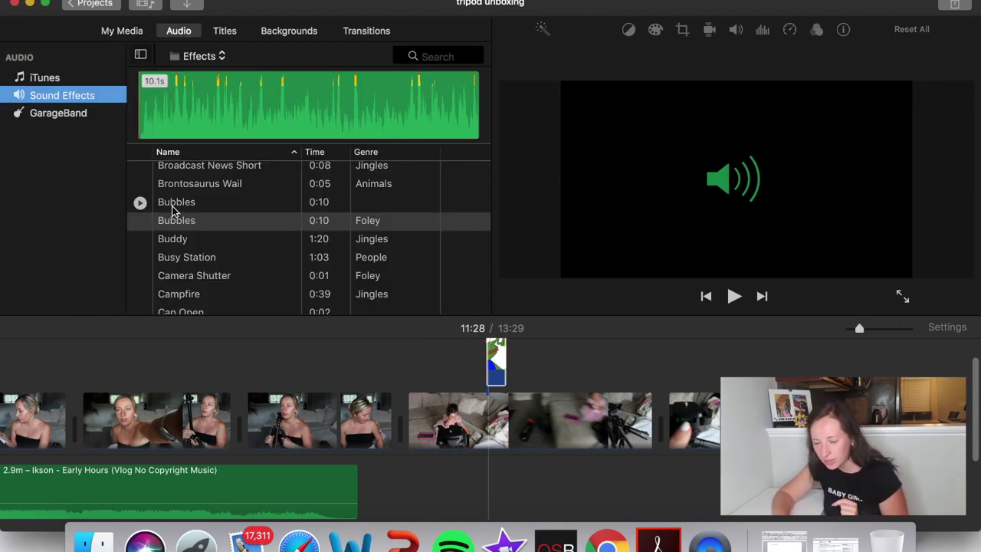
- Audition the Camera Shutter sound against the frog moment, then start a sound-effects search
{"action": "left_click", "coordinate": [140, 279]}
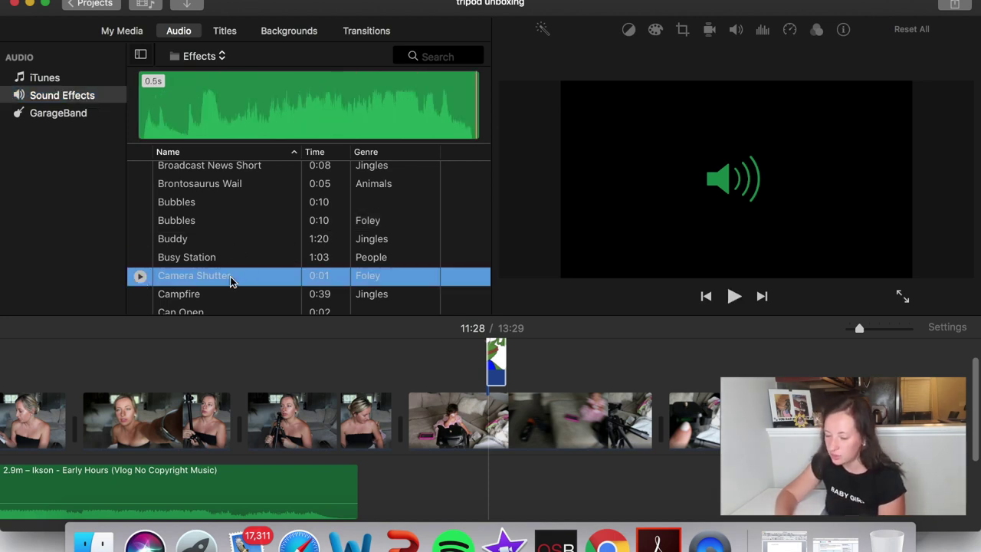
{"action": "left_click_drag", "start_coordinate": [189, 285], "coordinate": [485, 369]}
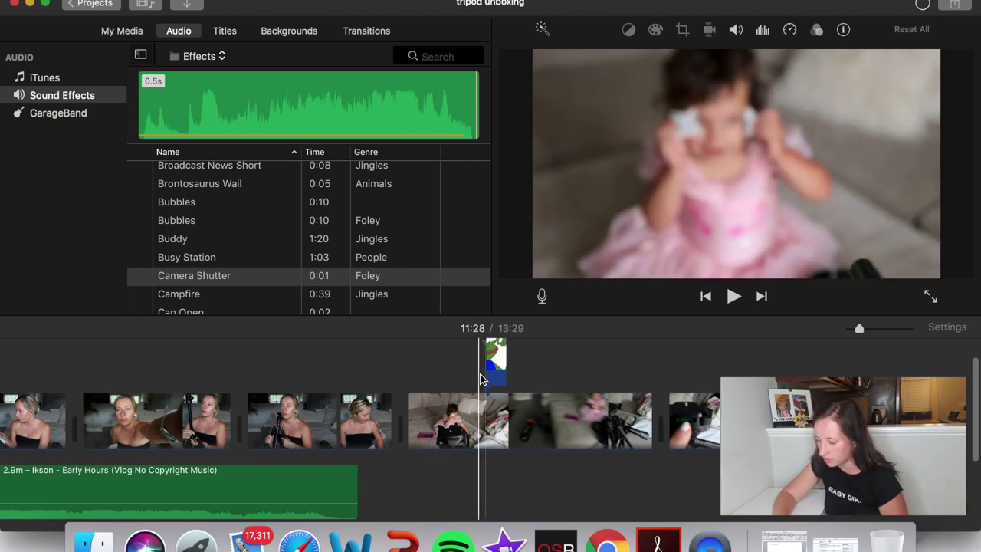
{"action": "key", "text": "space"}
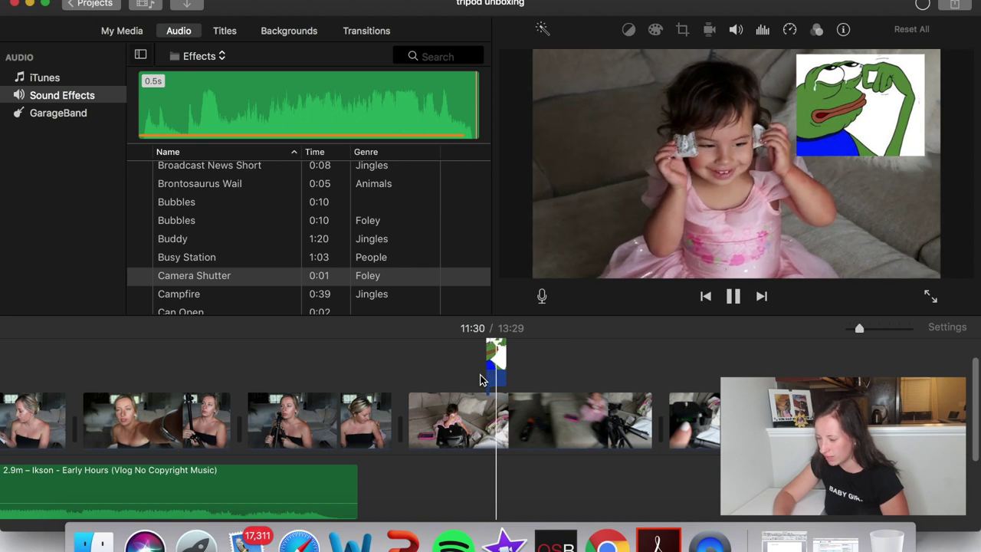
{"action": "left_click", "coordinate": [479, 376]}
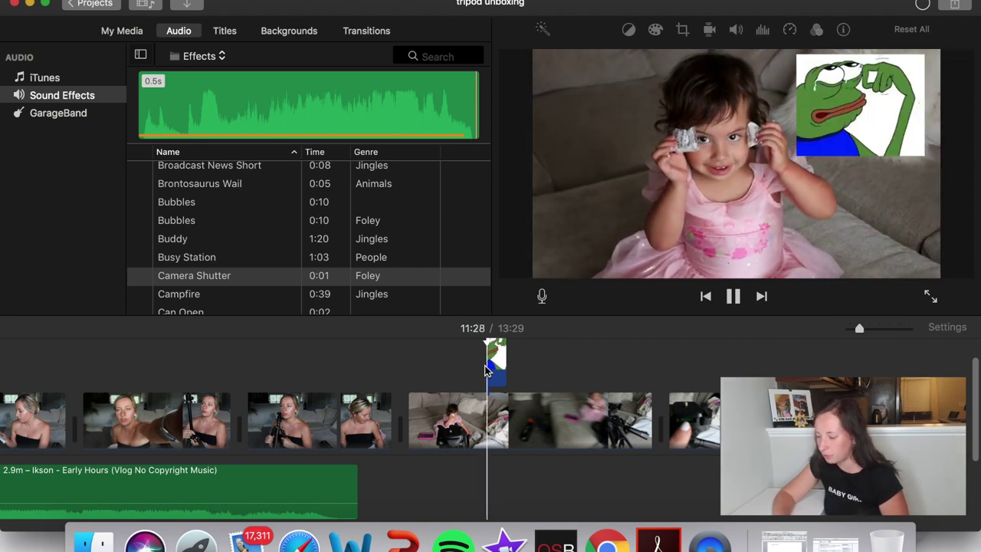
{"action": "left_click", "coordinate": [733, 299]}
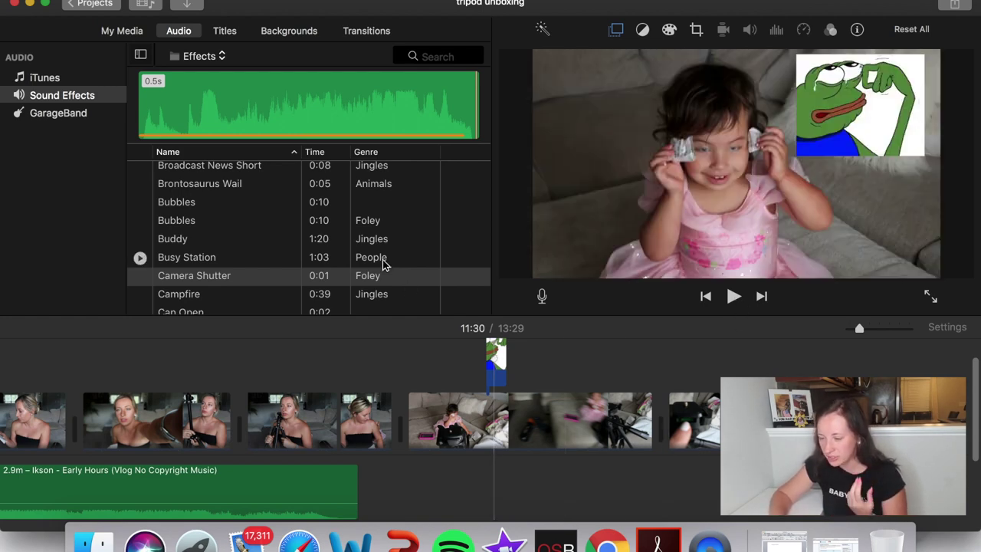
{"action": "left_click", "coordinate": [433, 56]}
- Search 'cork' and place the Bottle Cork effect where the frog overlay starts, then play it back
{"action": "type", "text": "cork"}
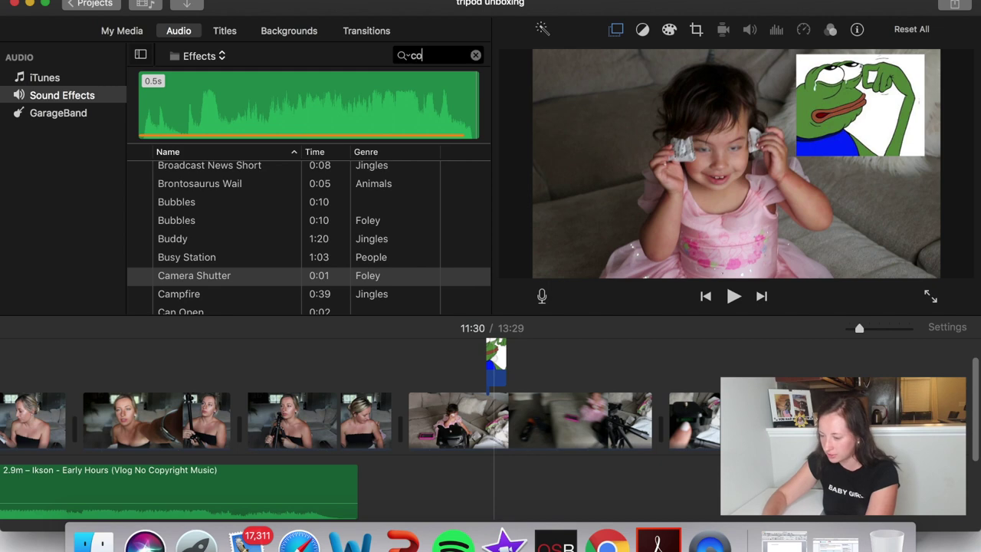
{"action": "left_click", "coordinate": [184, 168]}
{"action": "left_click_drag", "start_coordinate": [430, 93], "coordinate": [495, 426]}
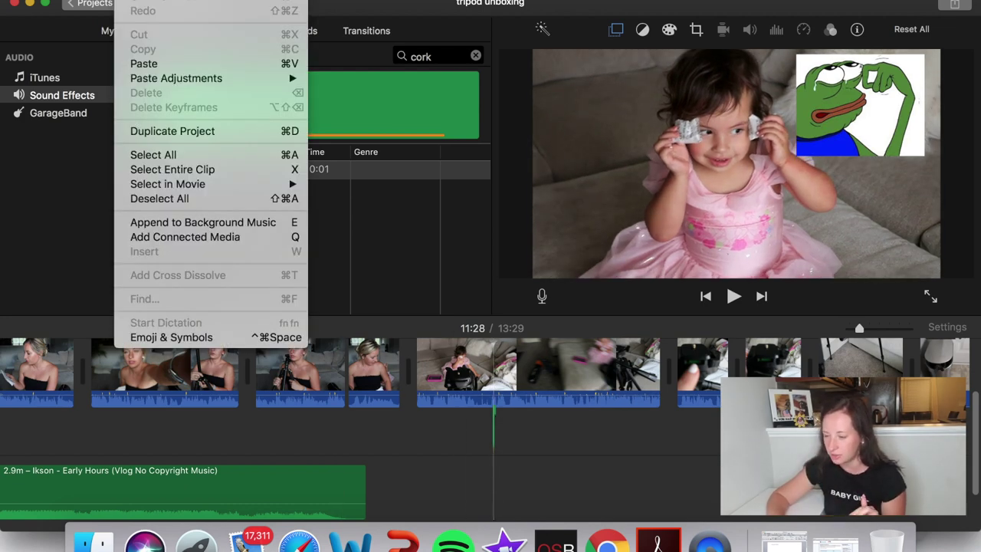
{"action": "left_click", "coordinate": [139, 4]}
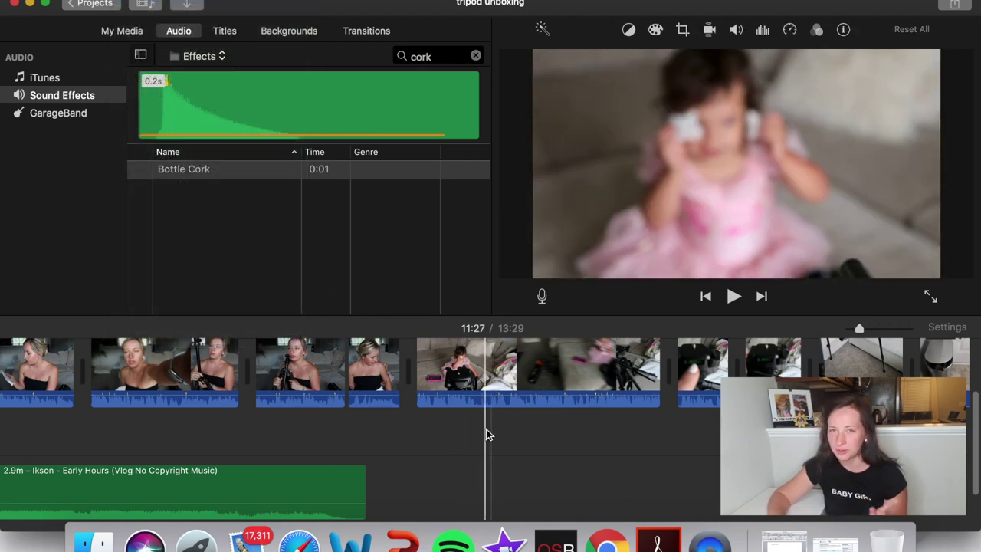
{"action": "key", "text": "super+shift+z"}
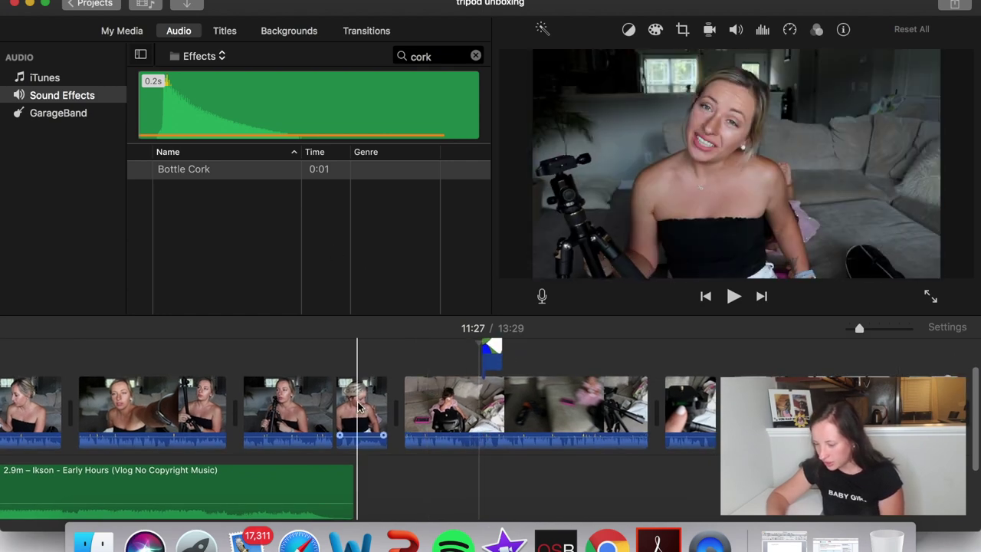
{"action": "left_click_drag", "start_coordinate": [212, 169], "coordinate": [488, 376]}
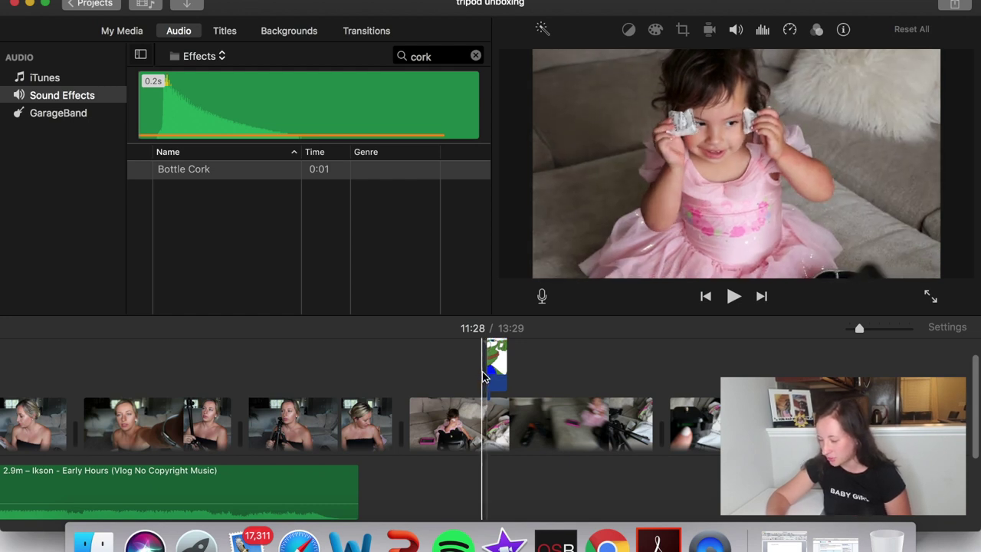
{"action": "key", "text": "space"}
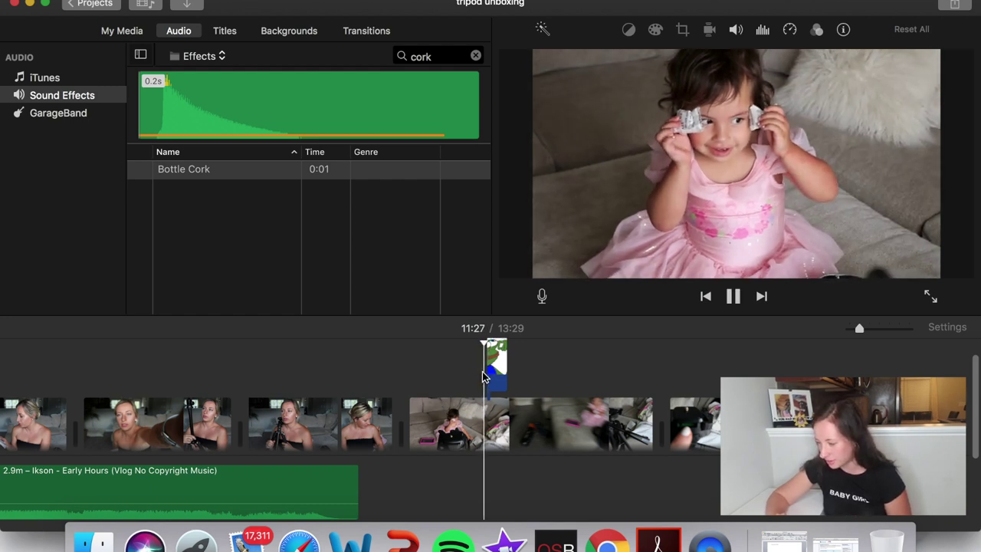
{"action": "left_click", "coordinate": [733, 296]}
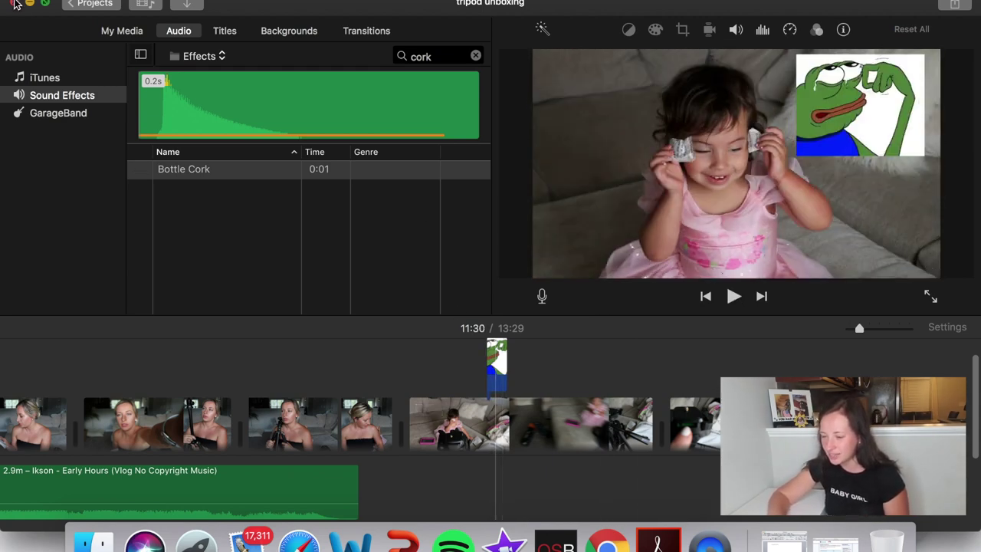
- Select the clip at the playhead and check the Edit menu without applying any command
{"action": "left_click", "coordinate": [134, 0]}
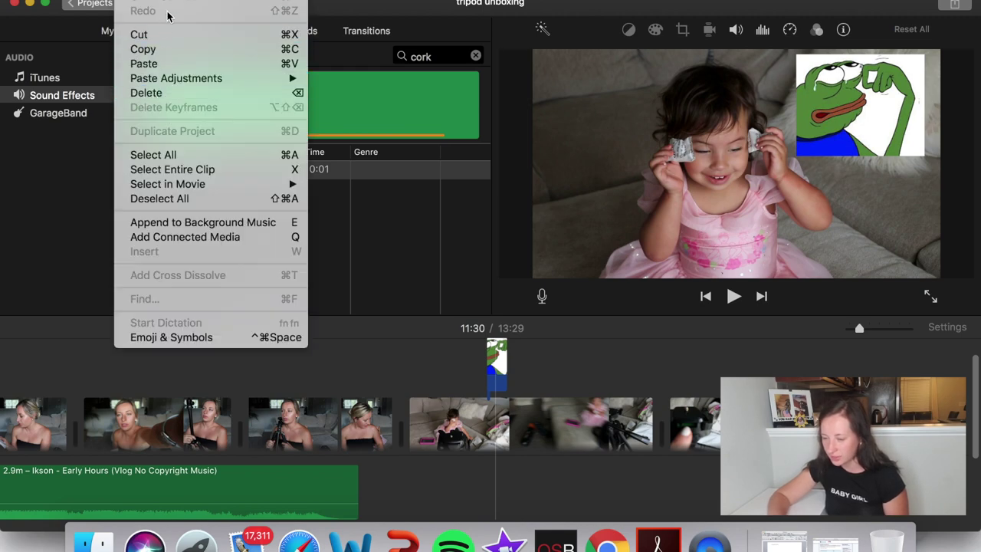
{"action": "left_click", "coordinate": [384, 240]}
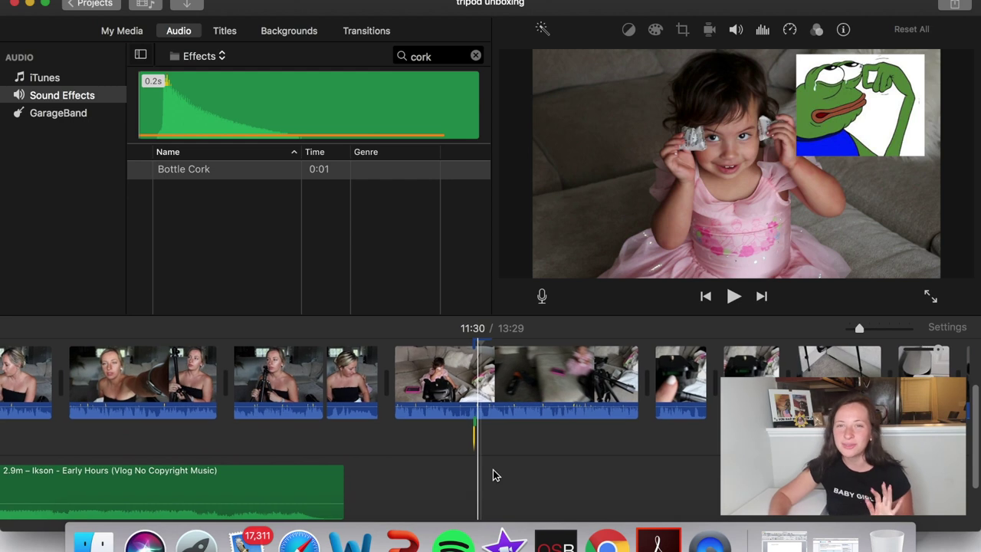
{"action": "left_click", "coordinate": [477, 432]}
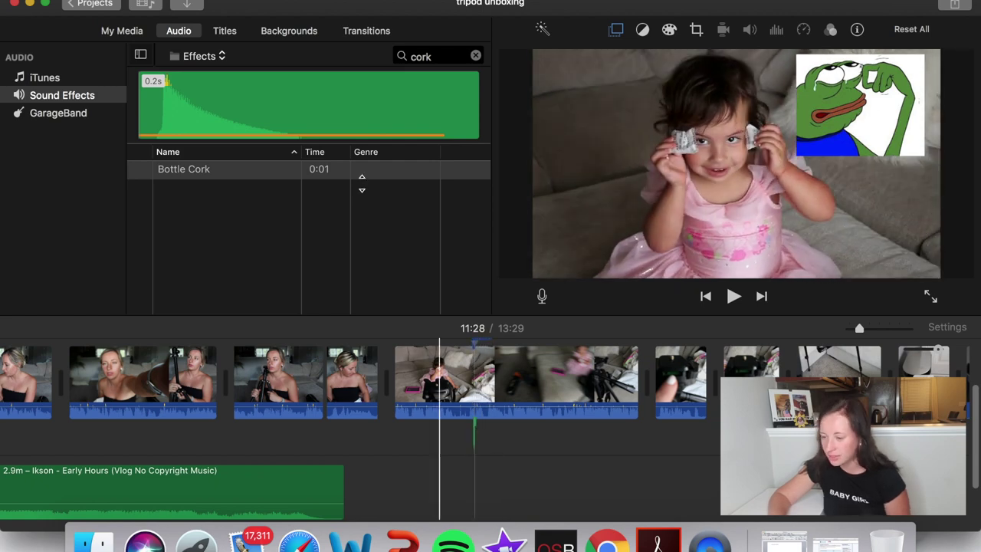
{"action": "left_click", "coordinate": [127, 0]}
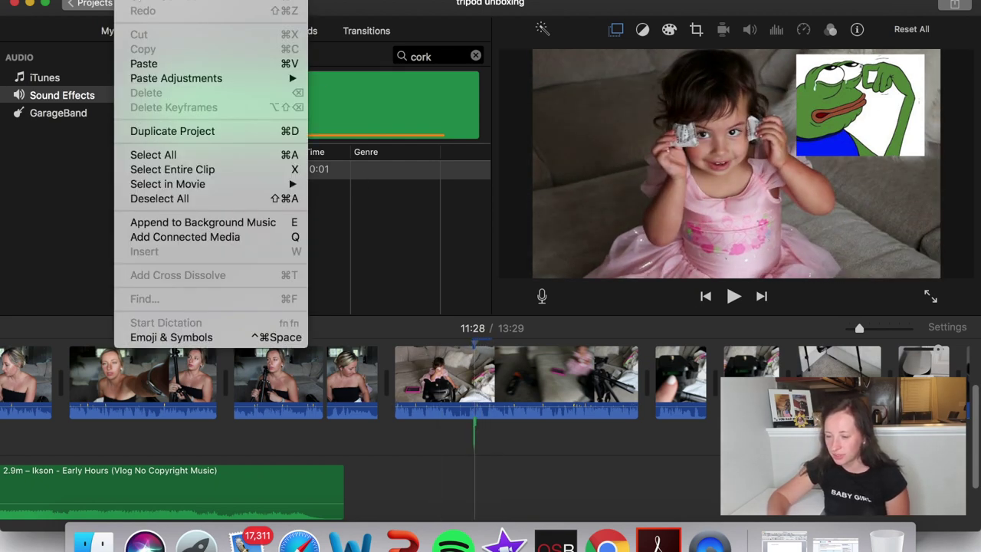
{"action": "left_click", "coordinate": [372, 153]}
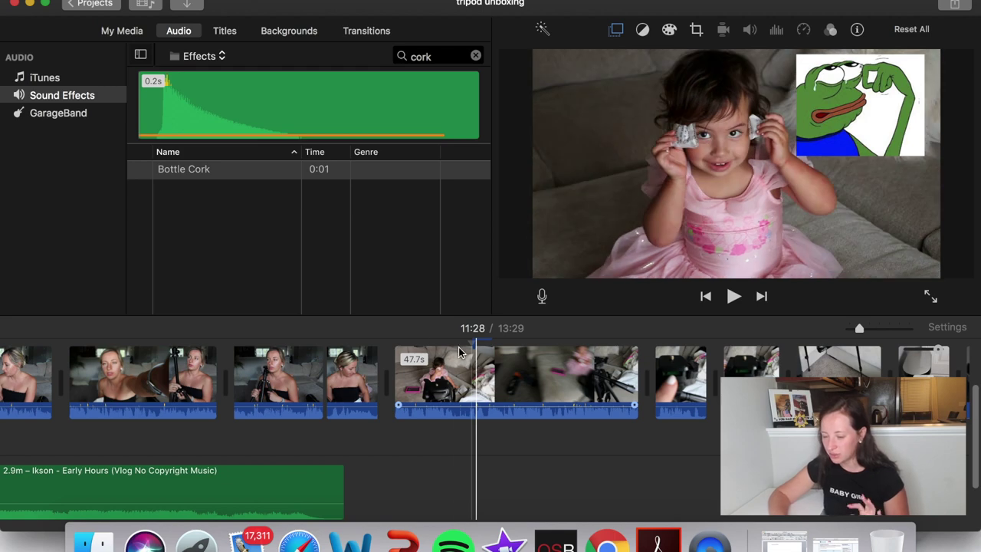
- Park the playhead at 11:18 with nothing selected and show all windows in Mission Control
{"action": "left_click", "coordinate": [213, 492]}
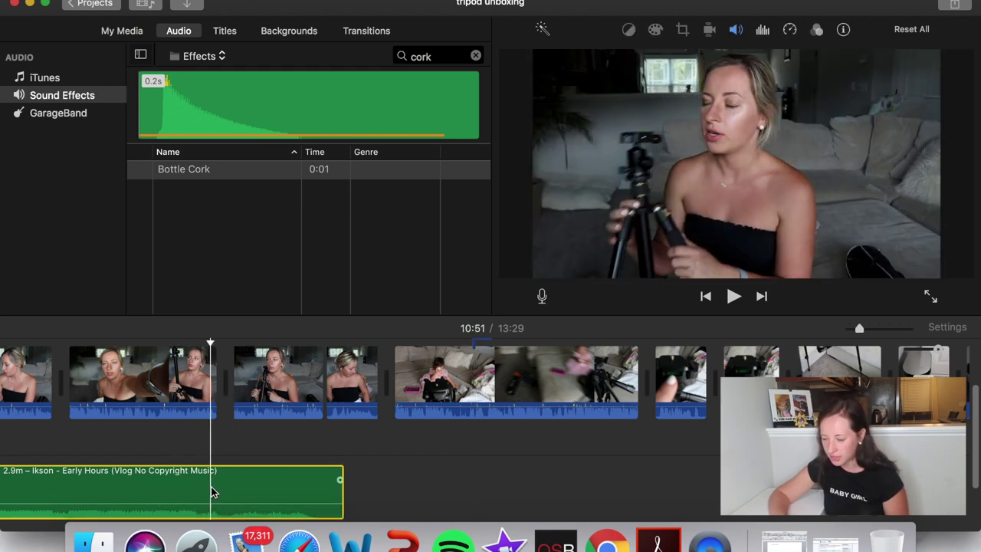
{"action": "left_click", "coordinate": [423, 507]}
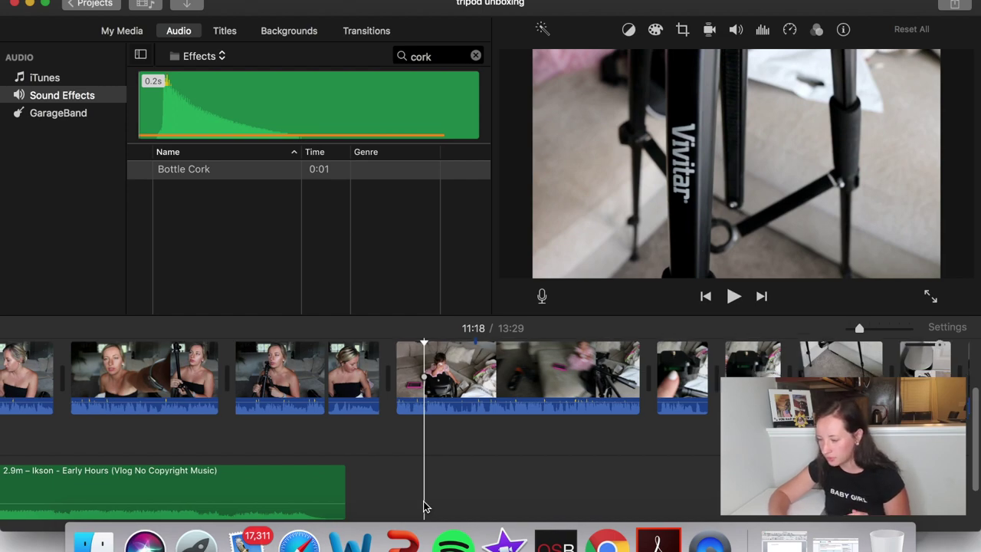
{"action": "key", "text": "ctrl+Up"}
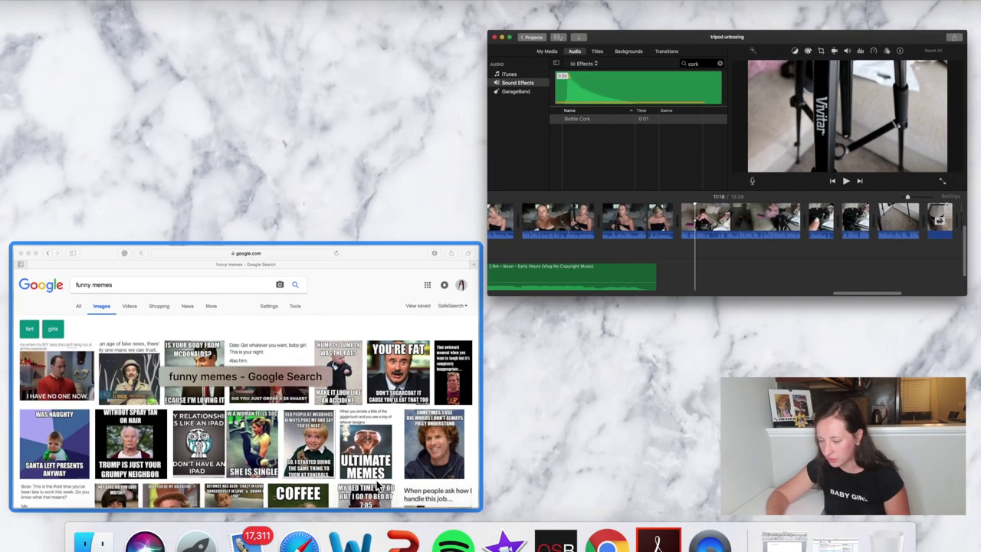
- Switch to the Safari window and go to youtube.com
{"action": "left_click", "coordinate": [319, 429]}
{"action": "left_click", "coordinate": [541, 6]}
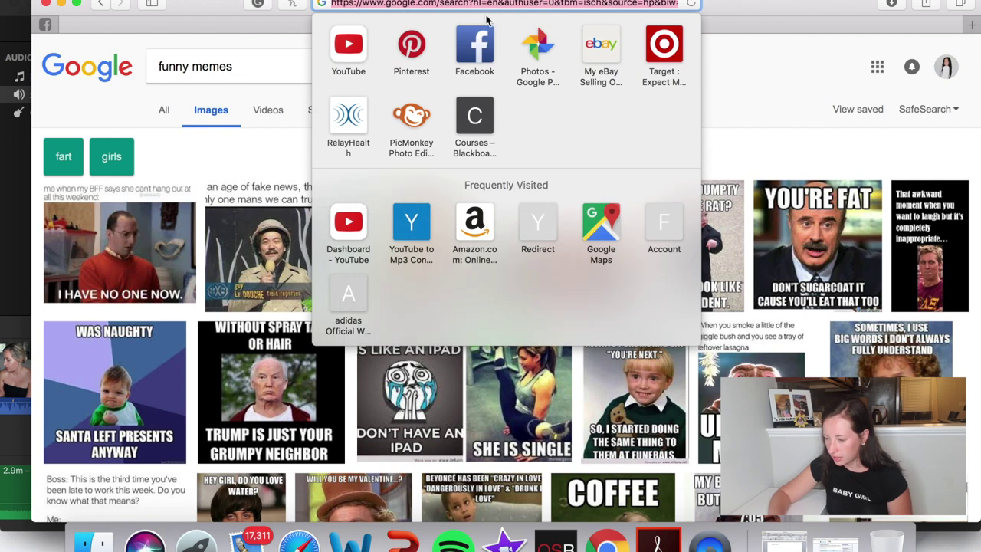
{"action": "left_click", "coordinate": [212, 125]}
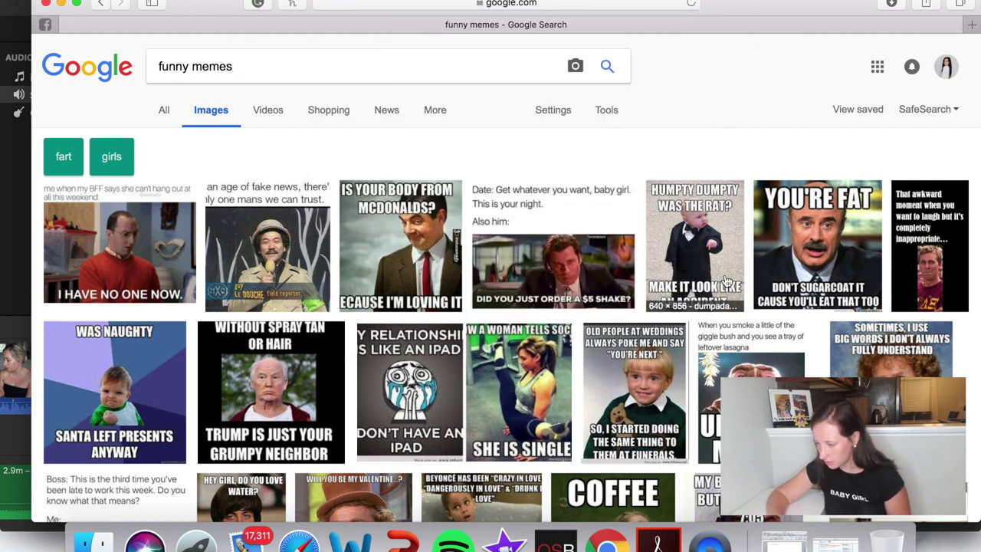
{"action": "left_click", "coordinate": [573, 4]}
{"action": "type", "text": "youtub"}
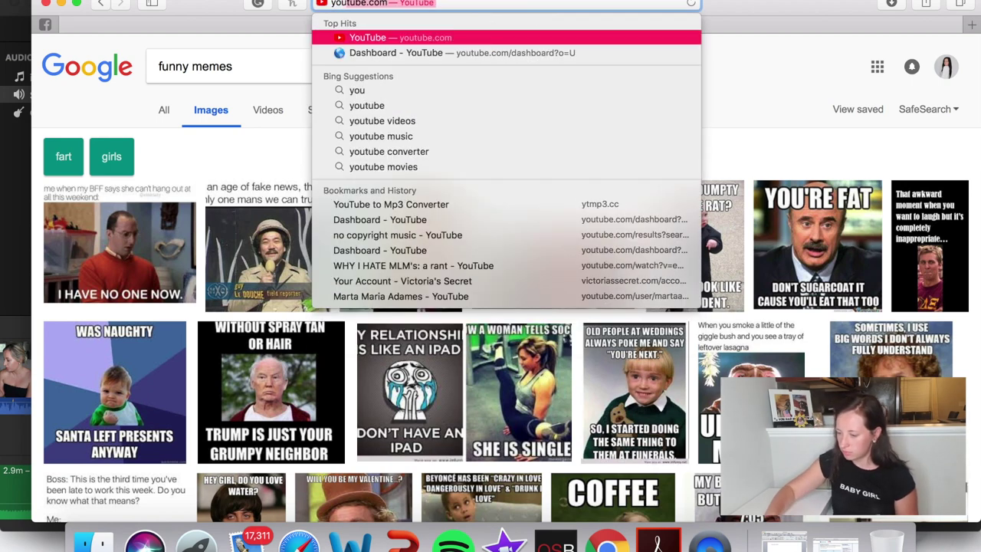
{"action": "key", "text": "Return"}
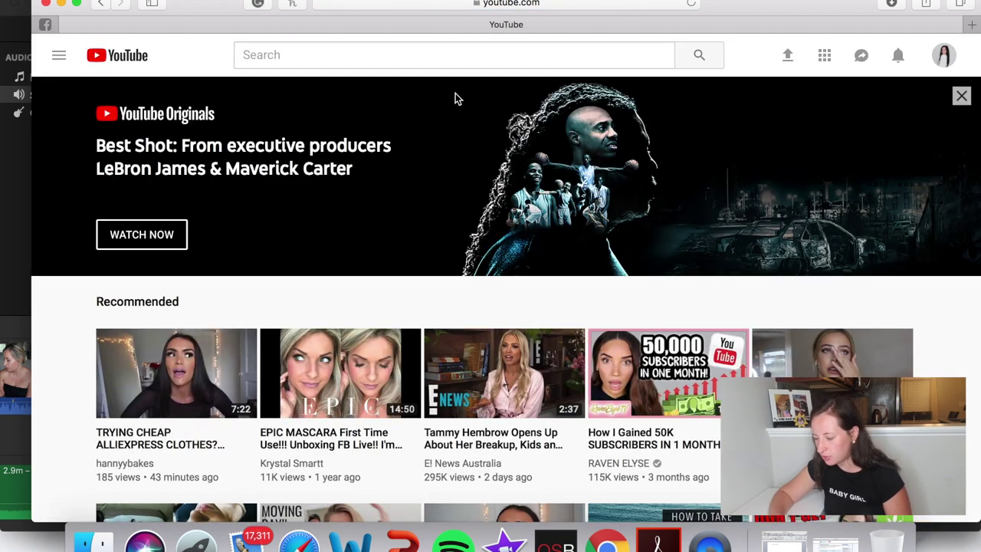
- Search YouTube for 'no copyright music' and open the Kozah - Heavens [NCS Release] video
{"action": "left_click", "coordinate": [377, 49]}
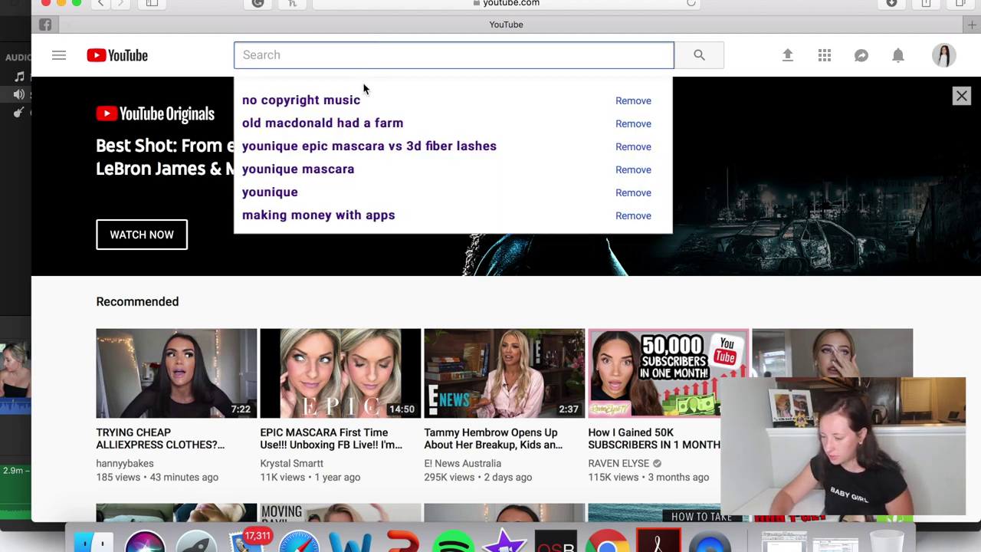
{"action": "key", "text": "Escape"}
{"action": "left_click", "coordinate": [344, 66]}
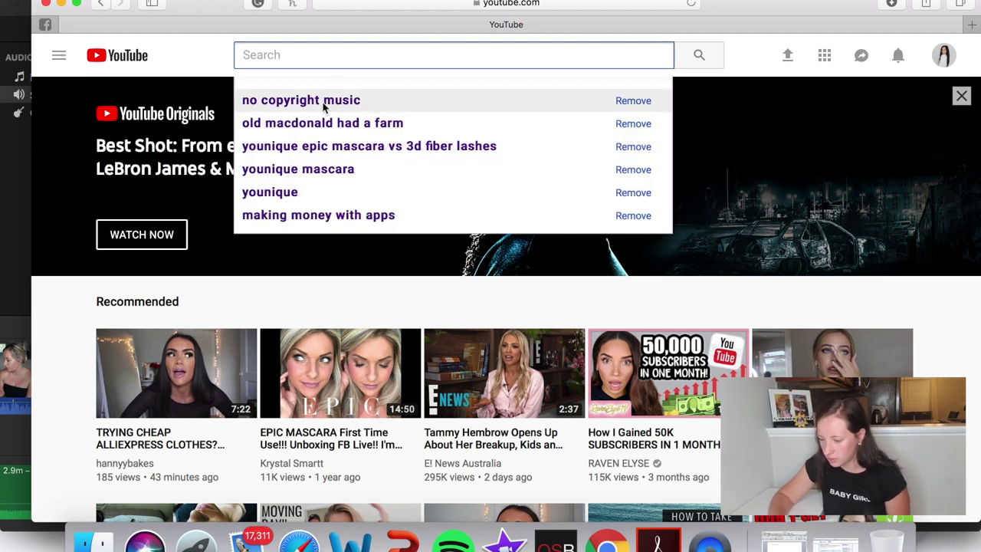
{"action": "left_click", "coordinate": [322, 102]}
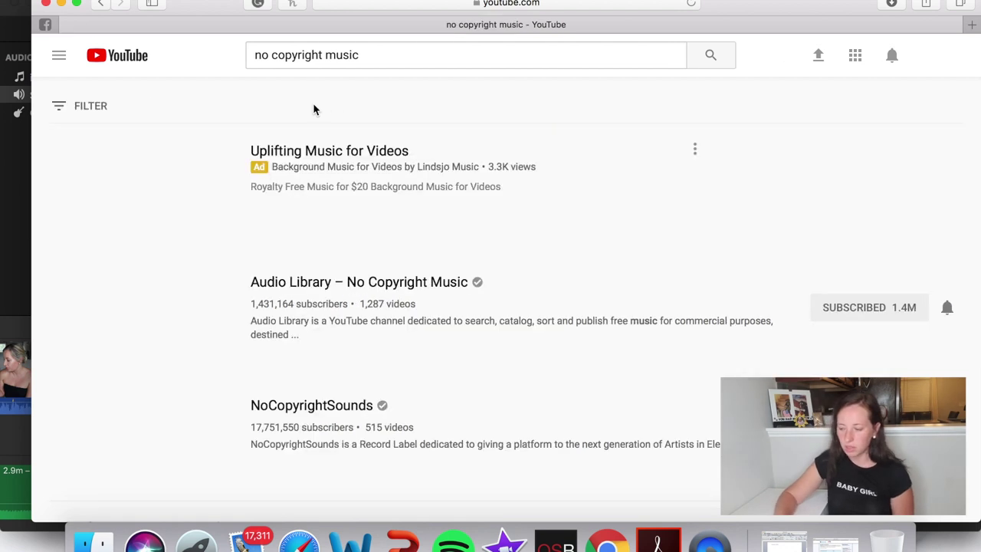
{"action": "scroll", "coordinate": [241, 208], "scroll_direction": "down", "scroll_amount": 4}
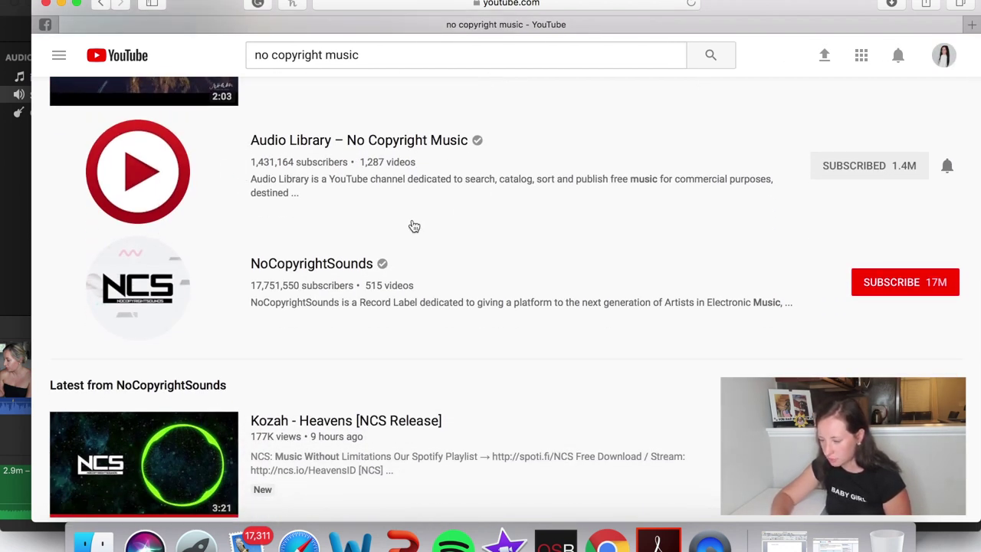
{"action": "scroll", "coordinate": [284, 274], "scroll_direction": "down", "scroll_amount": 4}
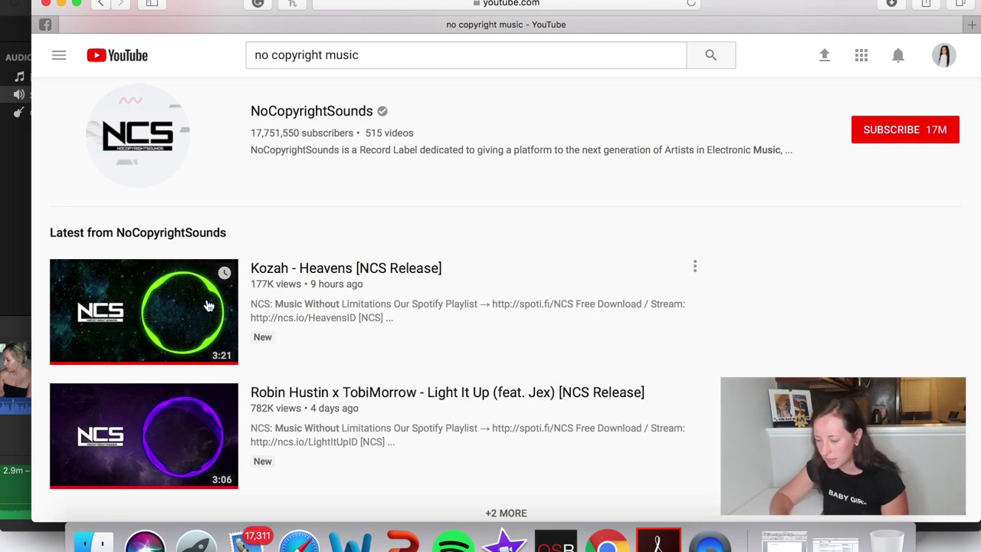
{"action": "left_click", "coordinate": [183, 313]}
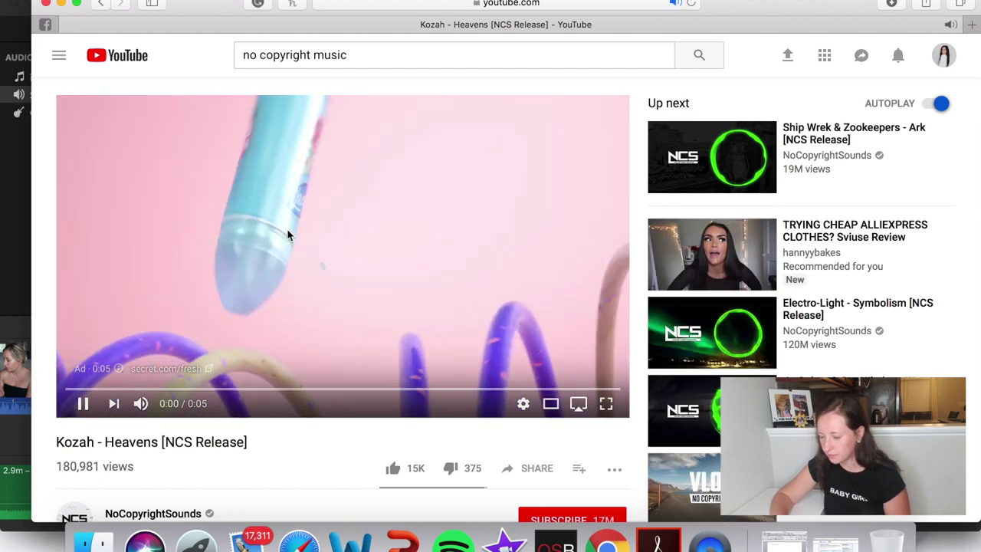
- Pause the Kozah - Heavens video and reveal its full web address
{"action": "left_click", "coordinate": [286, 230]}
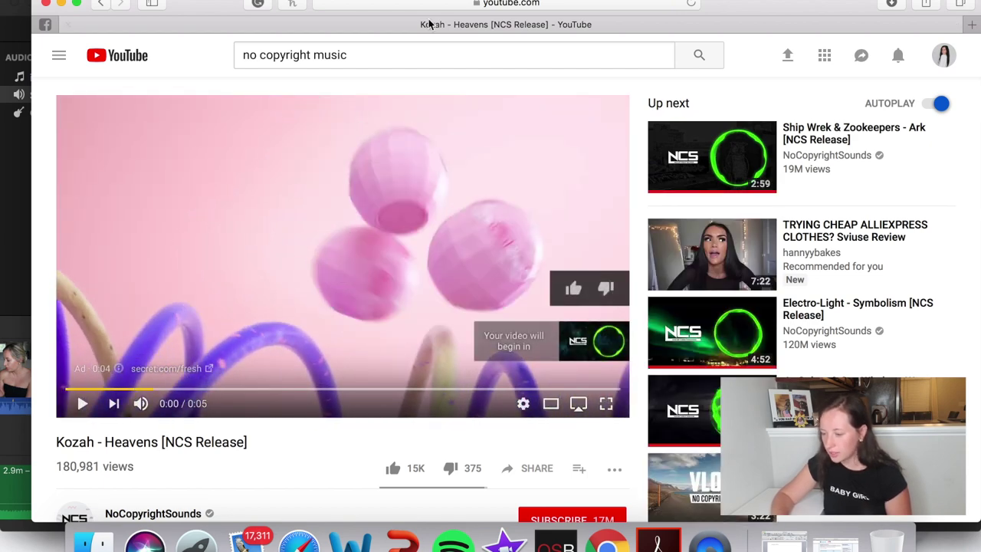
{"action": "left_click", "coordinate": [521, 5]}
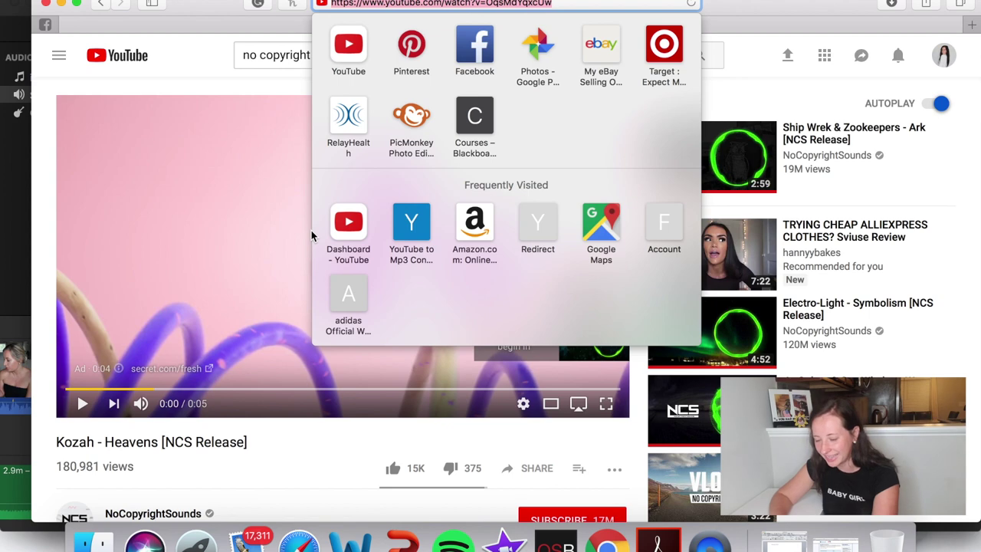
{"action": "scroll", "coordinate": [256, 370], "scroll_direction": "down", "scroll_amount": 3}
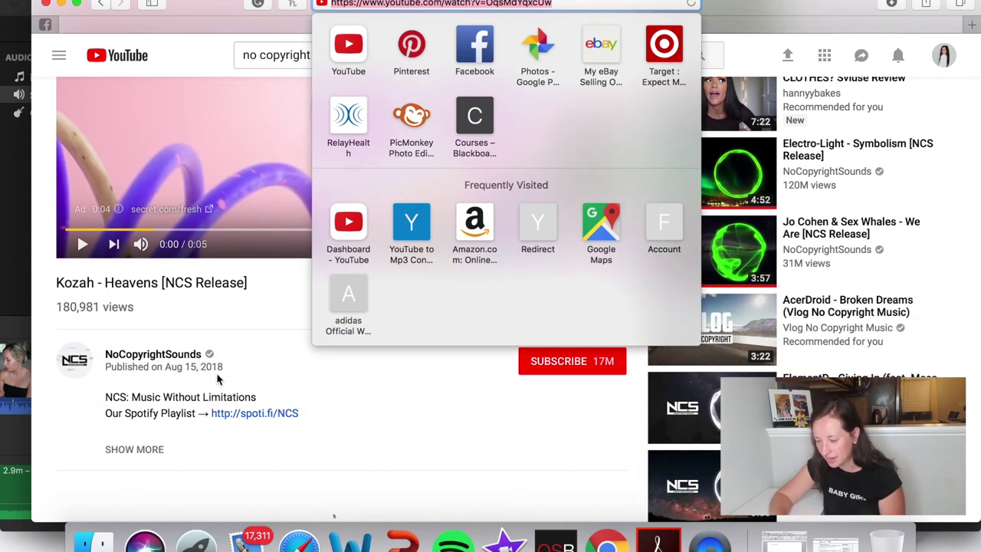
{"action": "scroll", "coordinate": [210, 374], "scroll_direction": "down", "scroll_amount": 5}
{"action": "scroll", "coordinate": [170, 393], "scroll_direction": "down", "scroll_amount": 2}
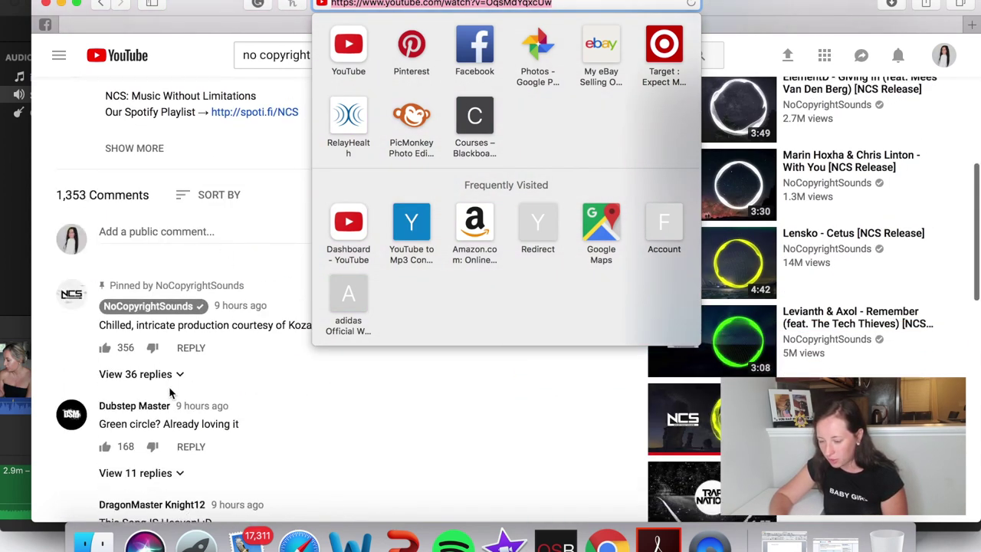
{"action": "scroll", "coordinate": [170, 393], "scroll_direction": "up", "scroll_amount": 8}
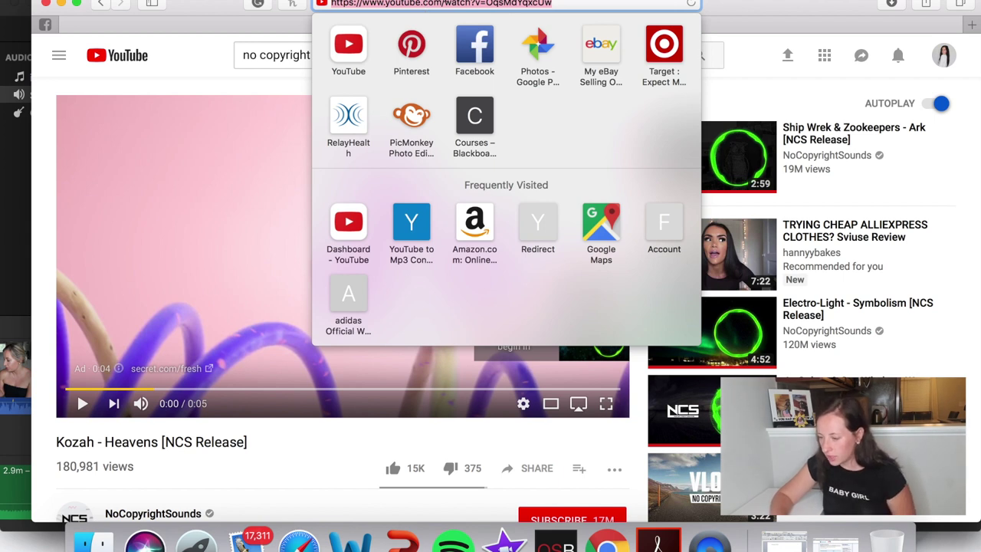
- Copy the video's URL and open a new Safari tab
{"action": "right_click", "coordinate": [446, 4]}
{"action": "left_click", "coordinate": [470, 18]}
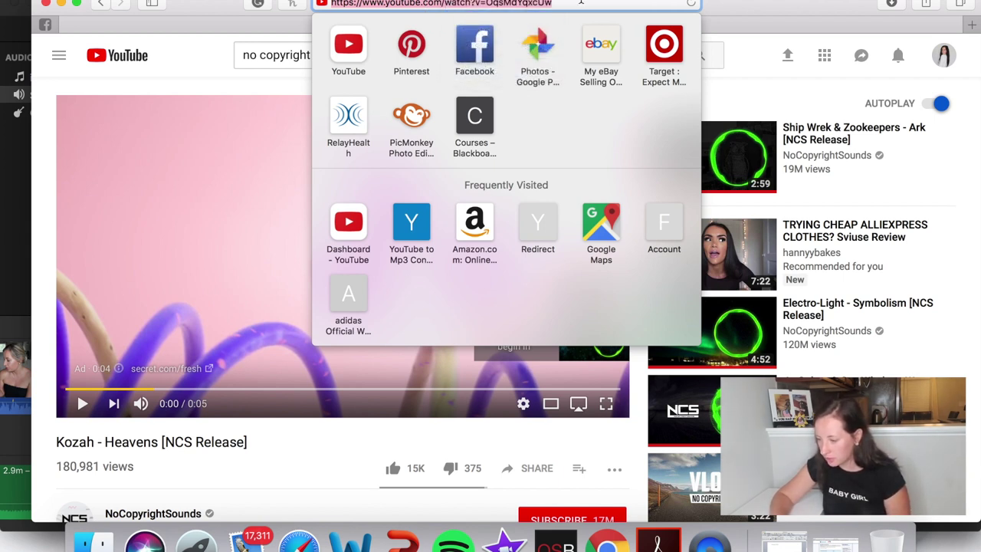
{"action": "left_click", "coordinate": [793, 15]}
{"action": "key", "text": "super+t"}
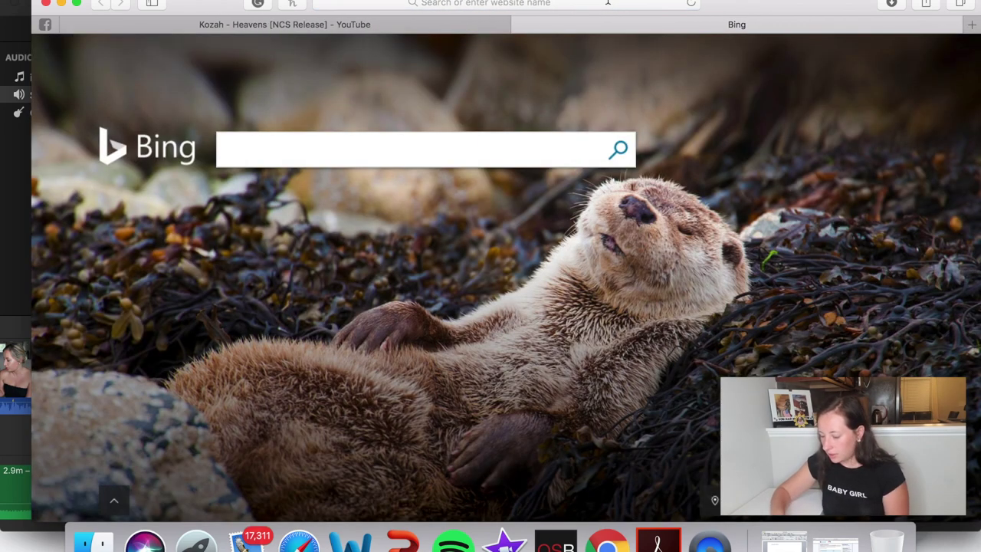
- Go to ytmp3.cc and paste the copied Kozah - Heavens YouTube URL into the converter
{"action": "left_click", "coordinate": [608, 3]}
{"action": "type", "text": "yt"}
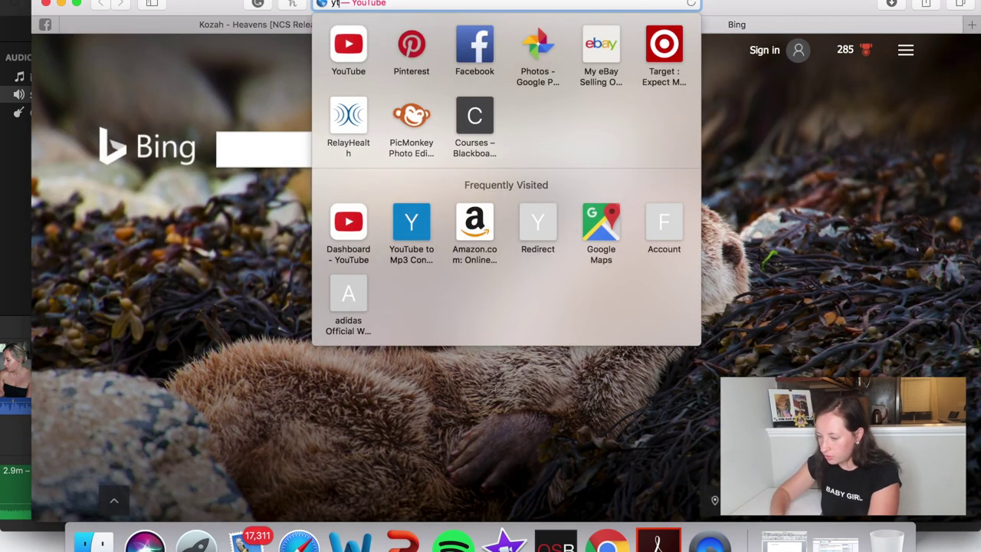
{"action": "left_click", "coordinate": [435, 38]}
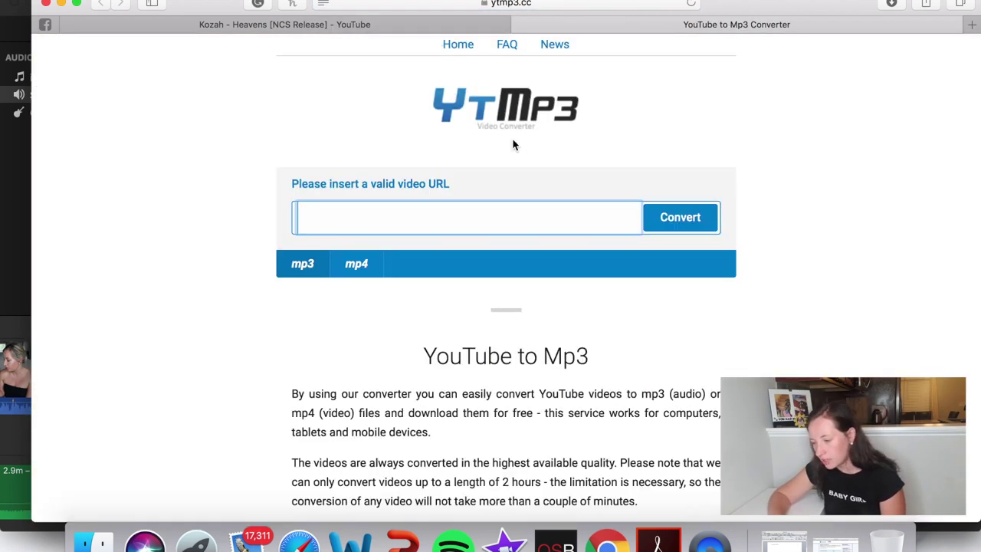
{"action": "left_click", "coordinate": [462, 3]}
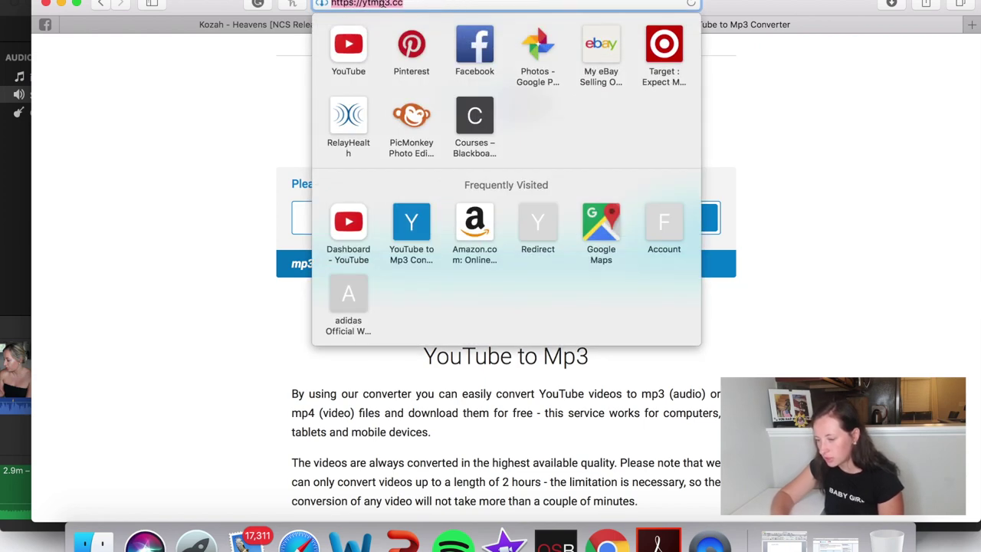
{"action": "left_click", "coordinate": [826, 149]}
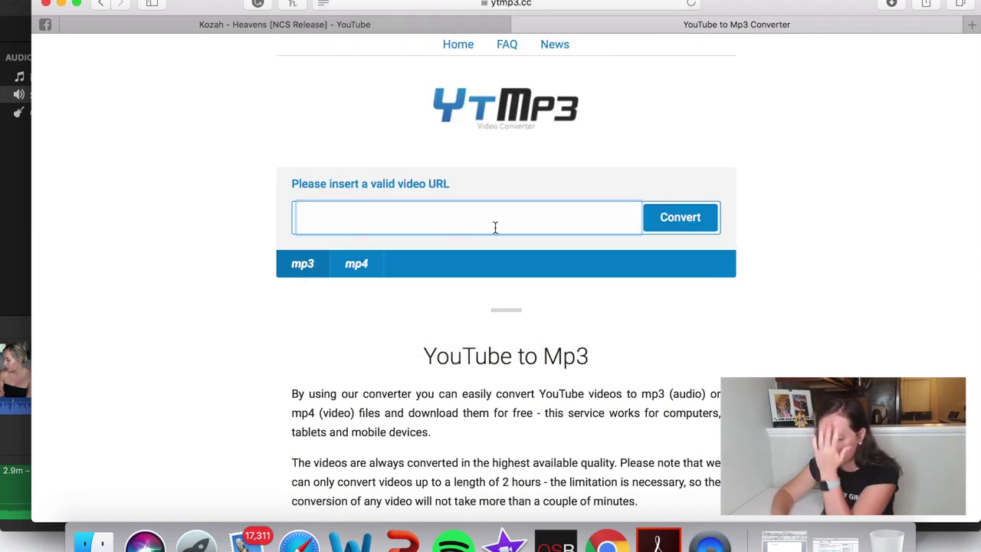
{"action": "key", "text": "super+v"}
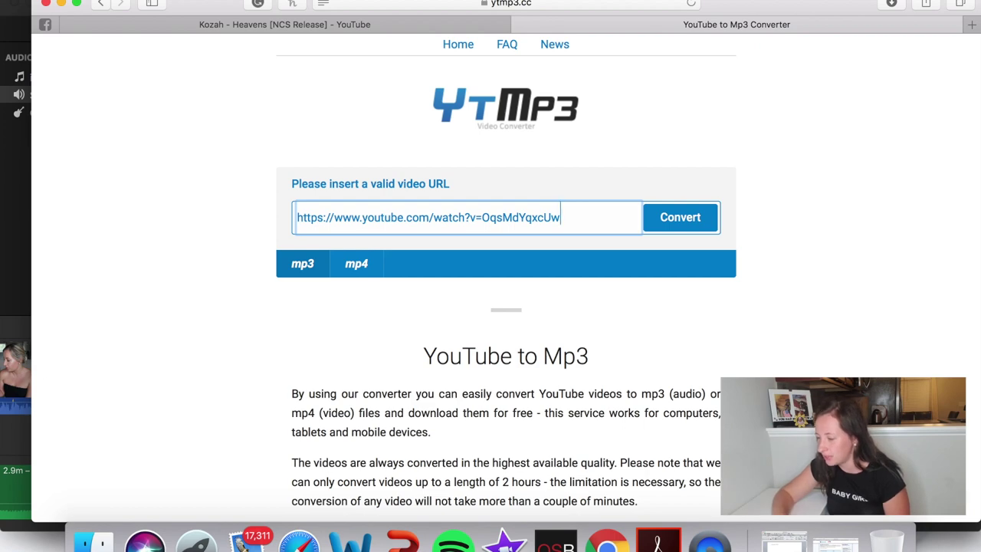
- Confirm Kozah - Heavens [NCS Release].mp3 (4.8 MB) downloaded, then switch back to iMovie
{"action": "left_click", "coordinate": [892, 4]}
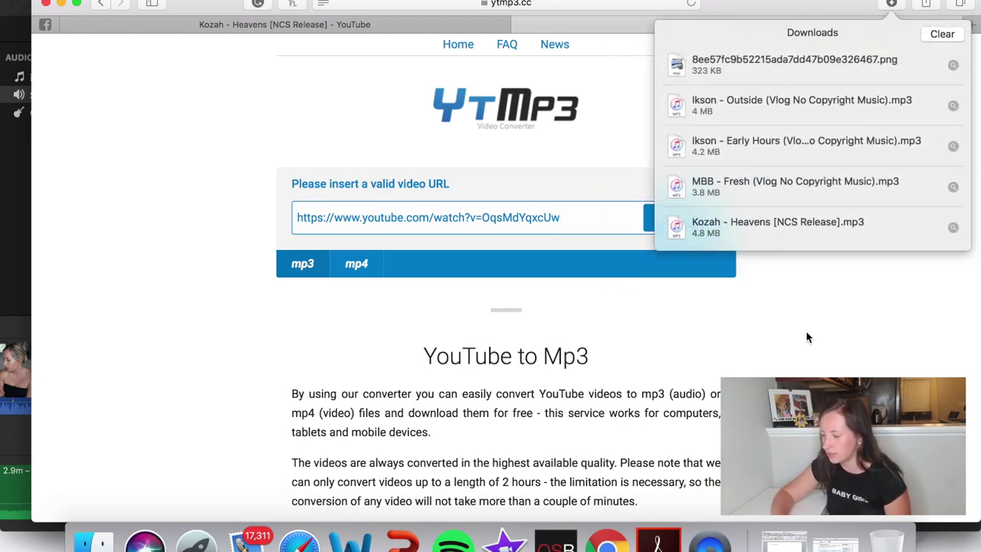
{"action": "left_click", "coordinate": [806, 371]}
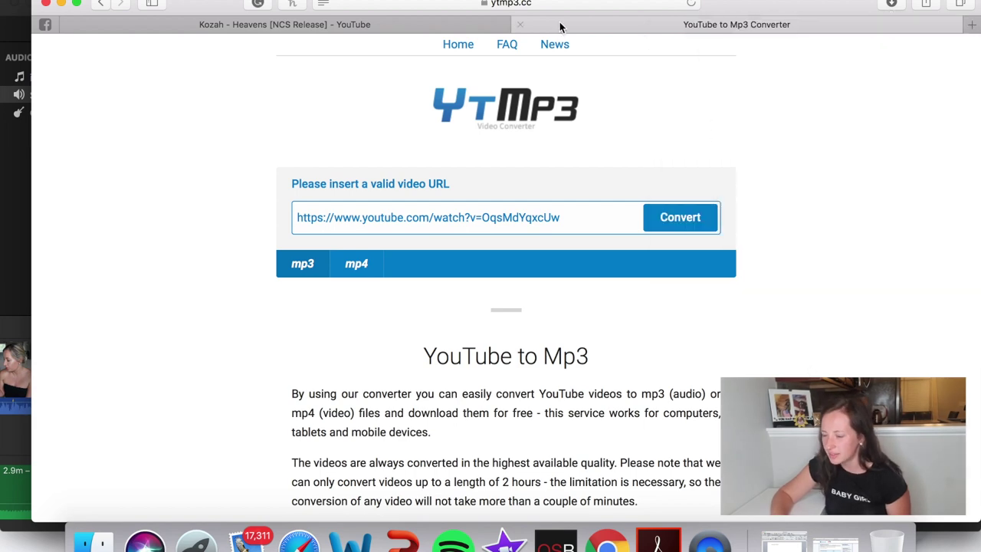
{"action": "key", "text": "ctrl+Up"}
{"action": "left_click", "coordinate": [552, 77]}
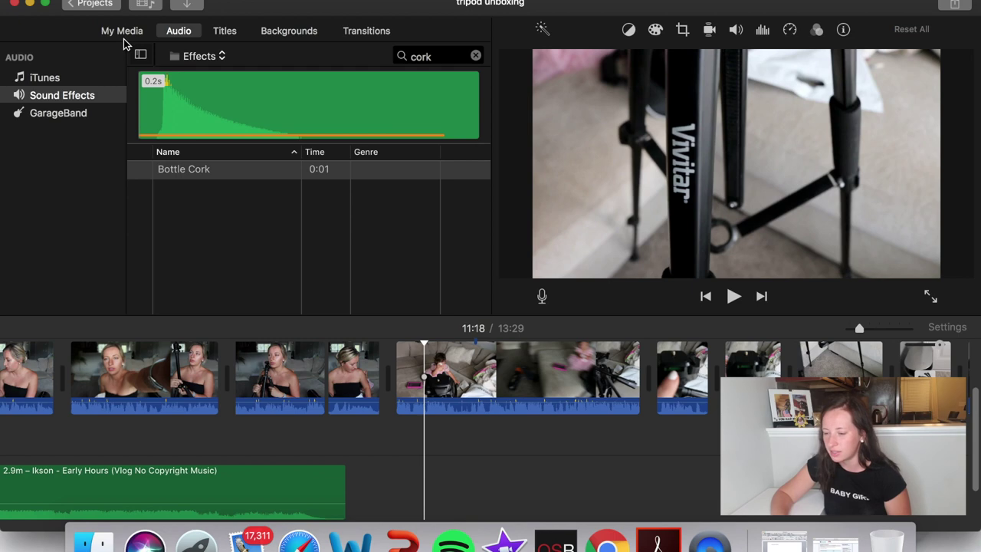
- Show the project's media and preview the tripod screenshot and frog meme clips
{"action": "left_click", "coordinate": [124, 32]}
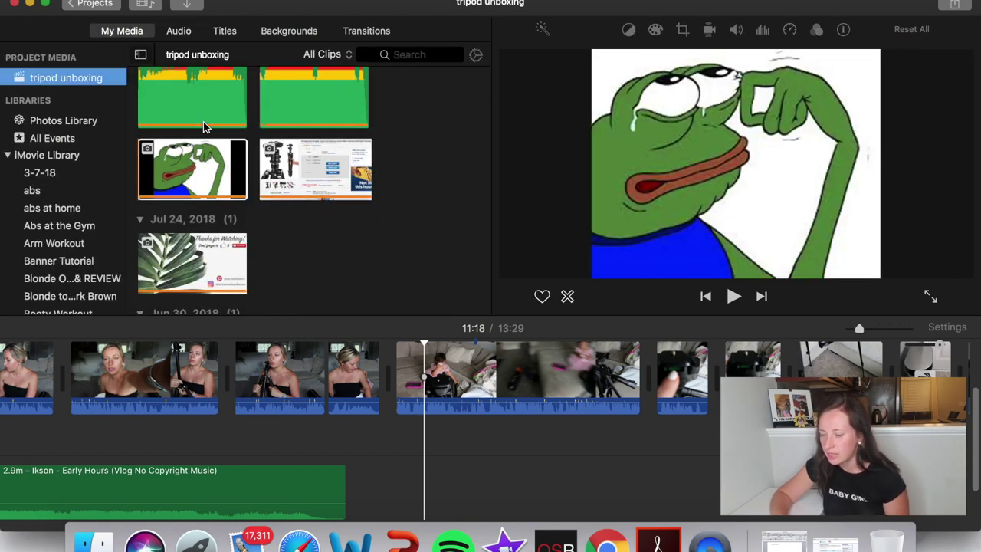
{"action": "scroll", "coordinate": [217, 125], "scroll_direction": "up", "scroll_amount": 3}
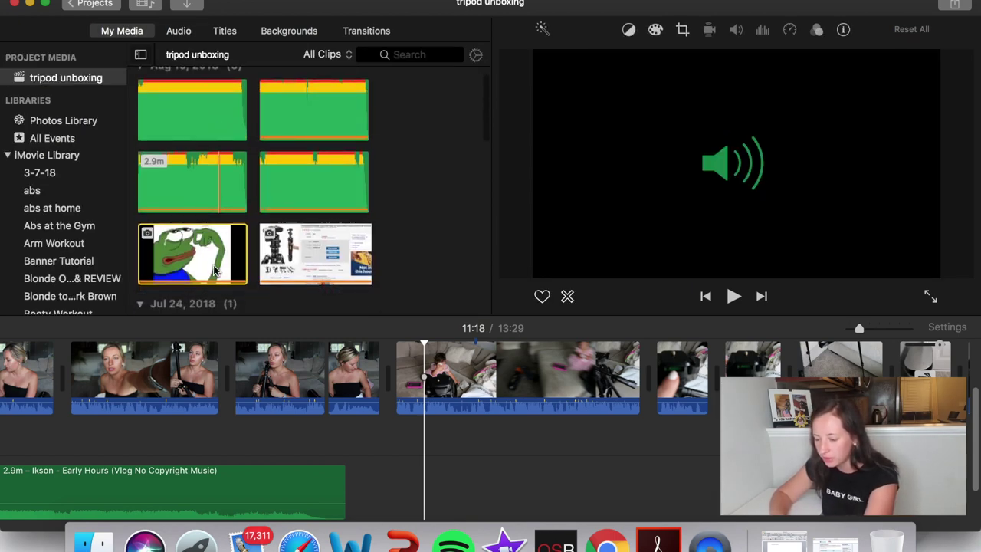
{"action": "left_click", "coordinate": [287, 253]}
{"action": "left_click", "coordinate": [197, 253]}
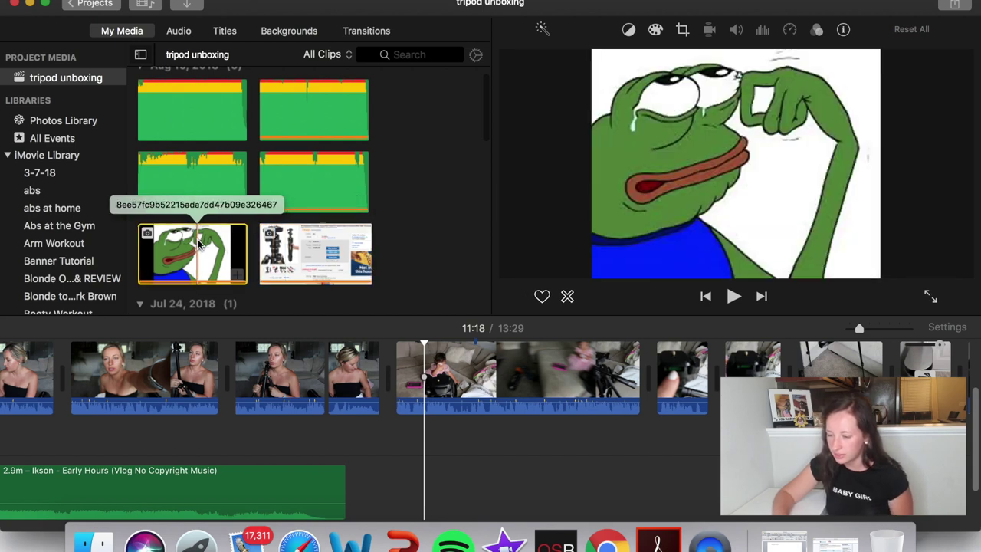
- Open Import, browse the MMS93 home folder, and sort files by Content Created, newest first
{"action": "left_click", "coordinate": [187, 4]}
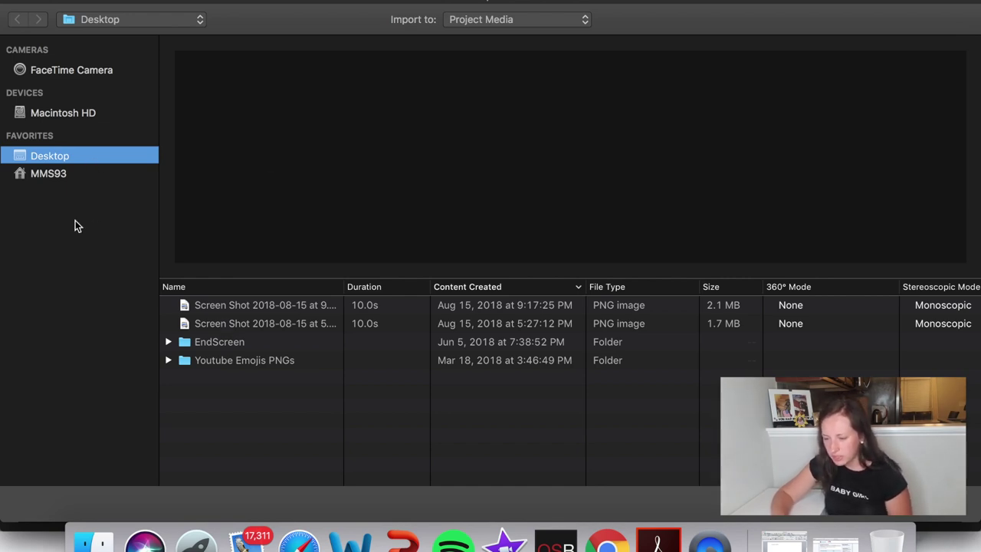
{"action": "left_click", "coordinate": [49, 175]}
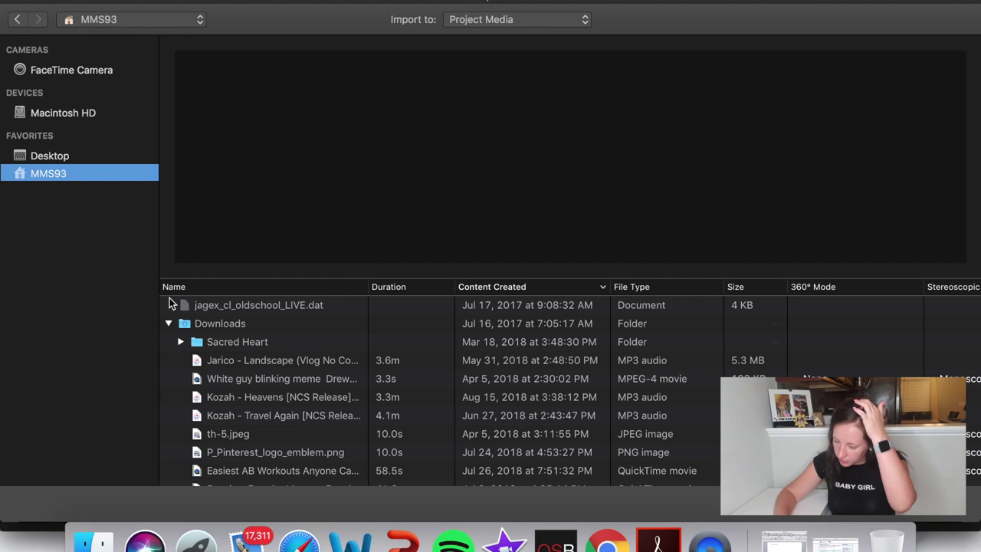
{"action": "left_click", "coordinate": [570, 286]}
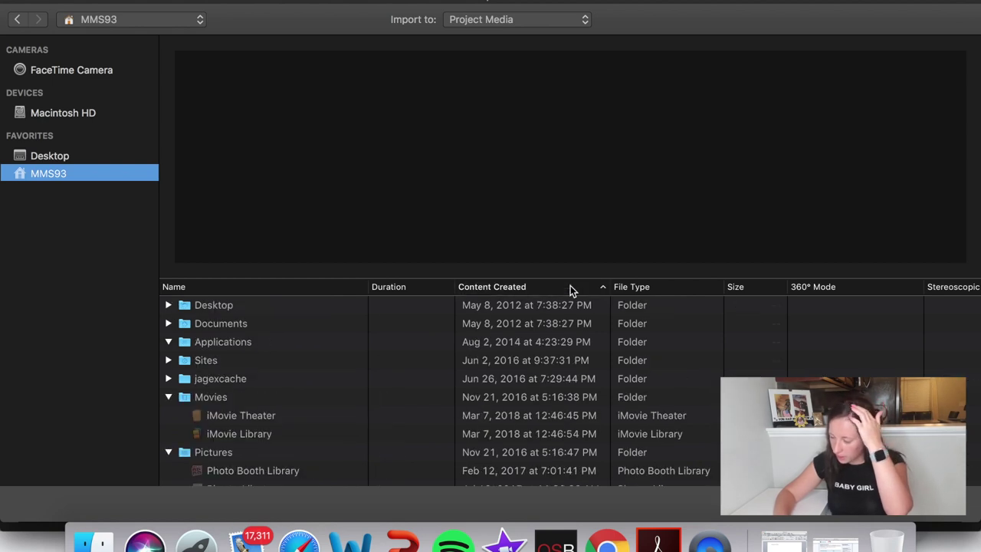
{"action": "left_click", "coordinate": [570, 287]}
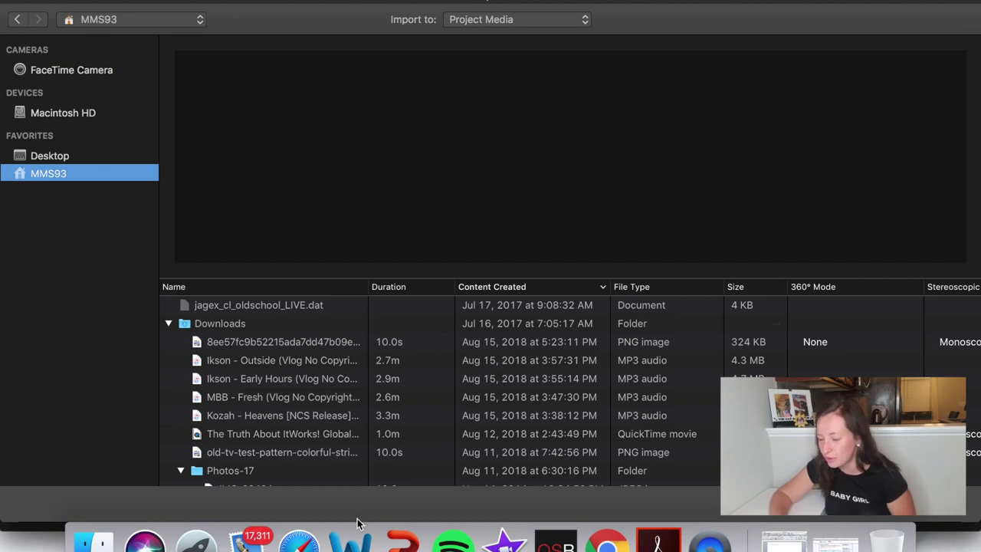
- Select the frog meme PNG plus four new MP3s, including Ikson and MBB tracks, and import them
{"action": "left_click", "coordinate": [271, 341]}
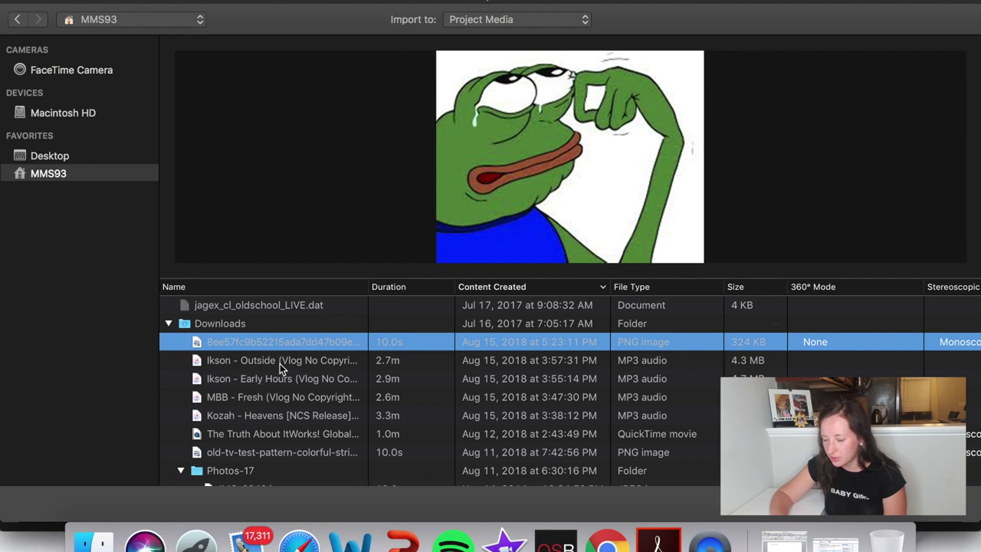
{"action": "left_click", "coordinate": [278, 360]}
{"action": "left_click", "coordinate": [276, 393]}
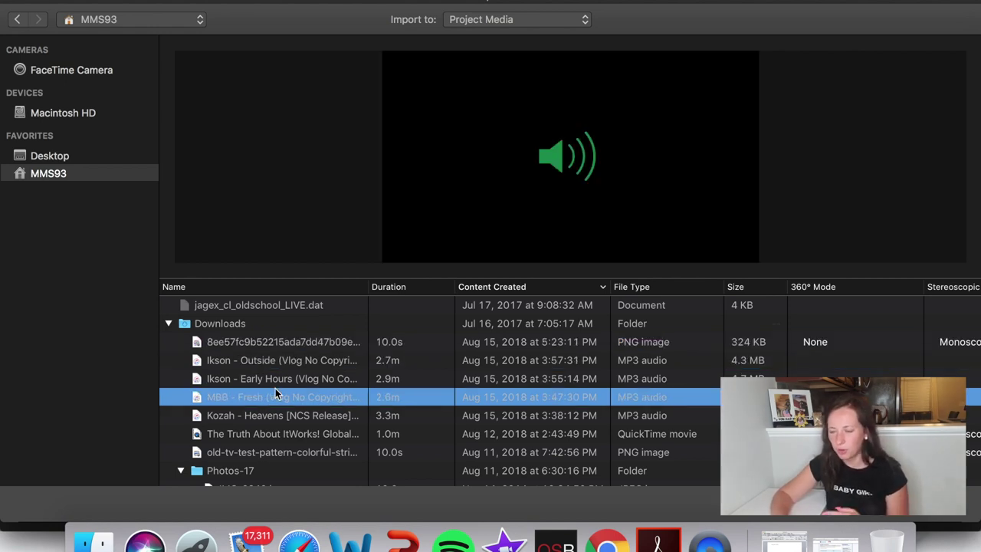
{"action": "left_click", "coordinate": [268, 340]}
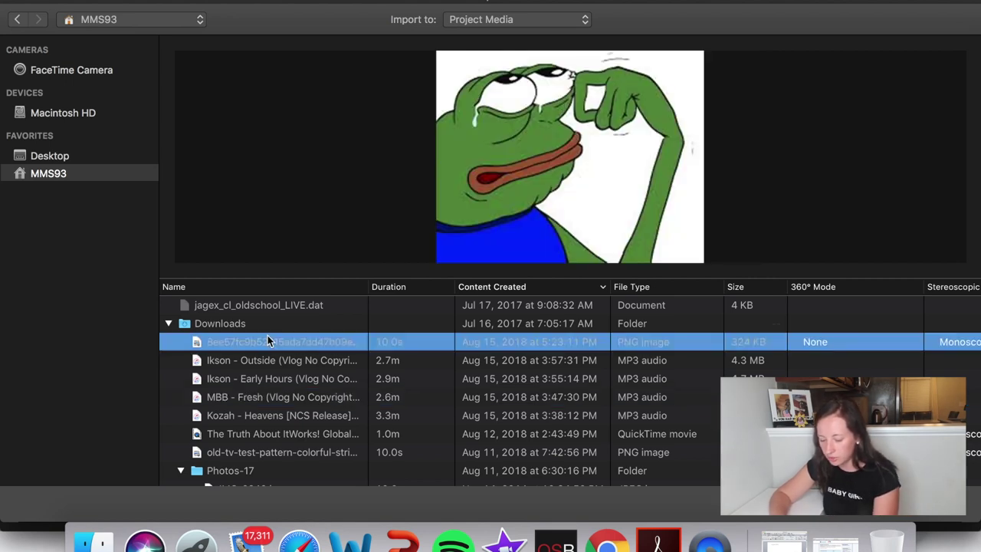
{"action": "left_click", "coordinate": [269, 412], "text": "shift"}
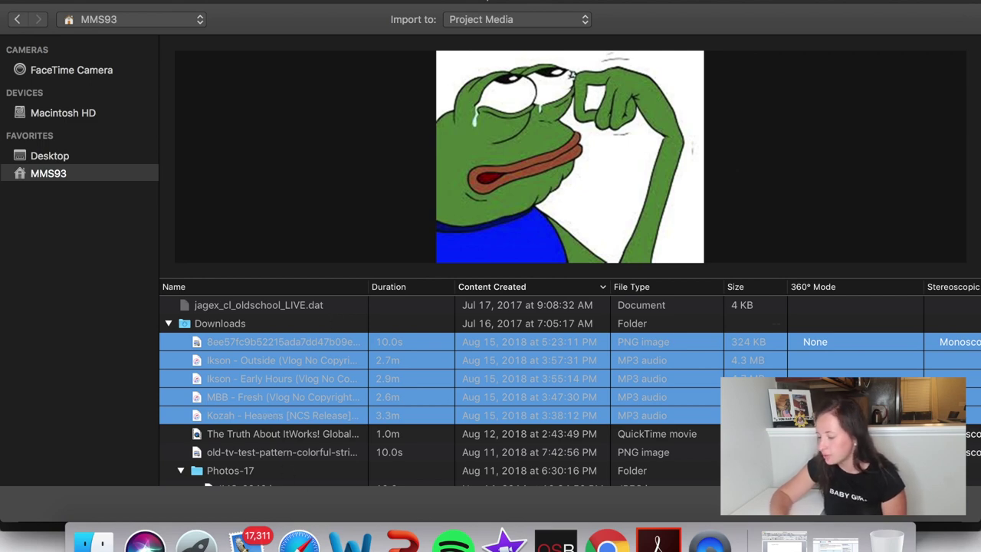
{"action": "left_click", "coordinate": [920, 506]}
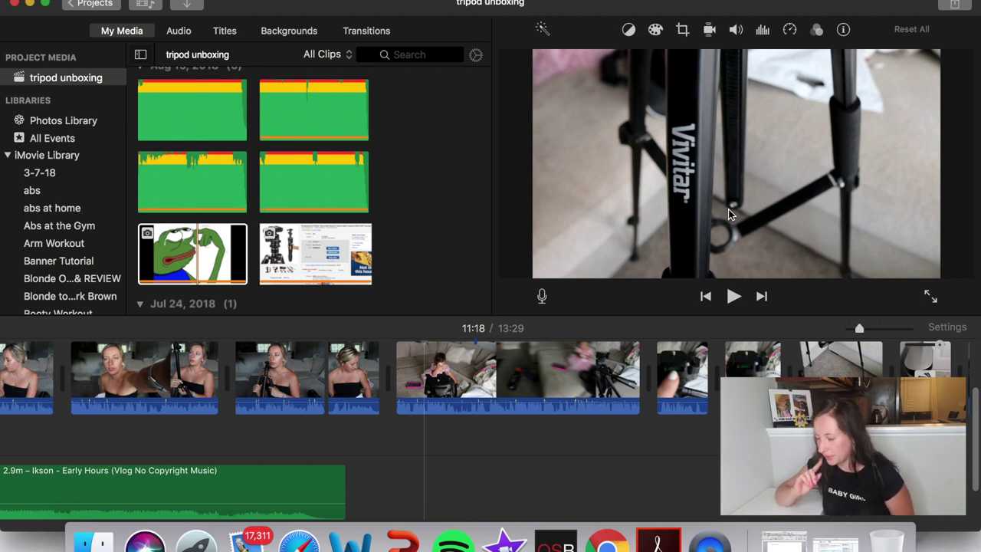
- Split the 47.7s tripod unboxing clip at 11:45, where the tripod shot begins, using Cmd+B
{"action": "left_click", "coordinate": [421, 374]}
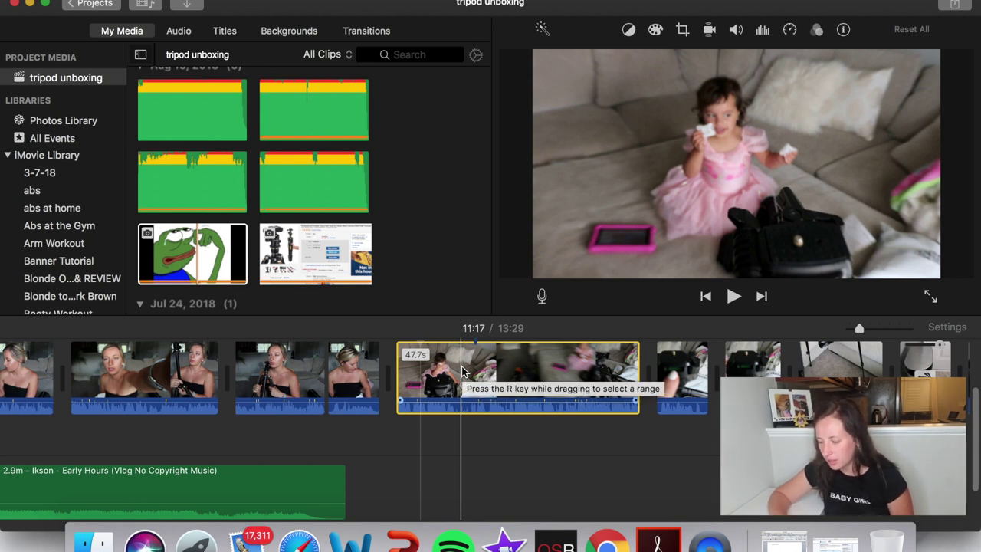
{"action": "scroll", "coordinate": [462, 371], "scroll_direction": "up", "scroll_amount": 2}
{"action": "scroll", "coordinate": [462, 371], "scroll_direction": "right", "scroll_amount": 2}
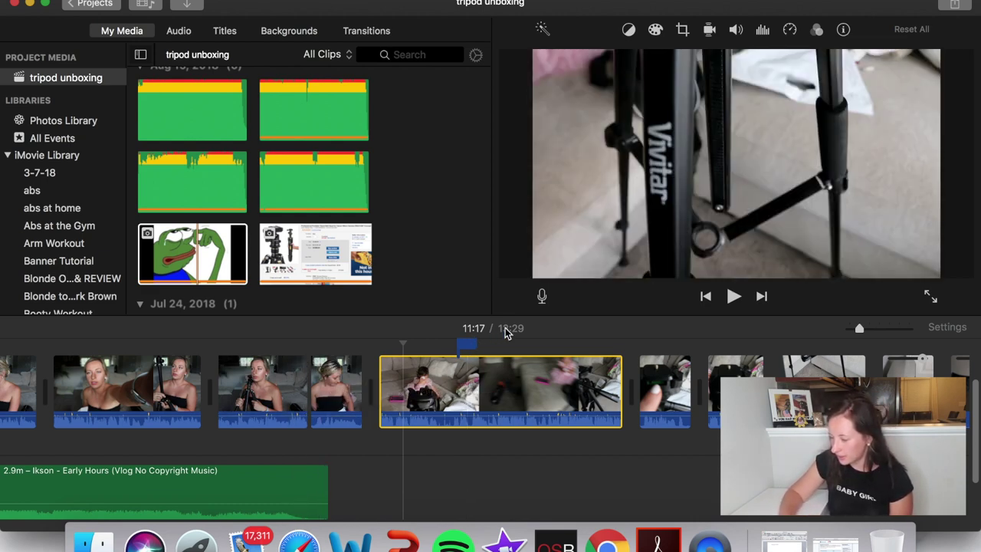
{"action": "left_click", "coordinate": [512, 370]}
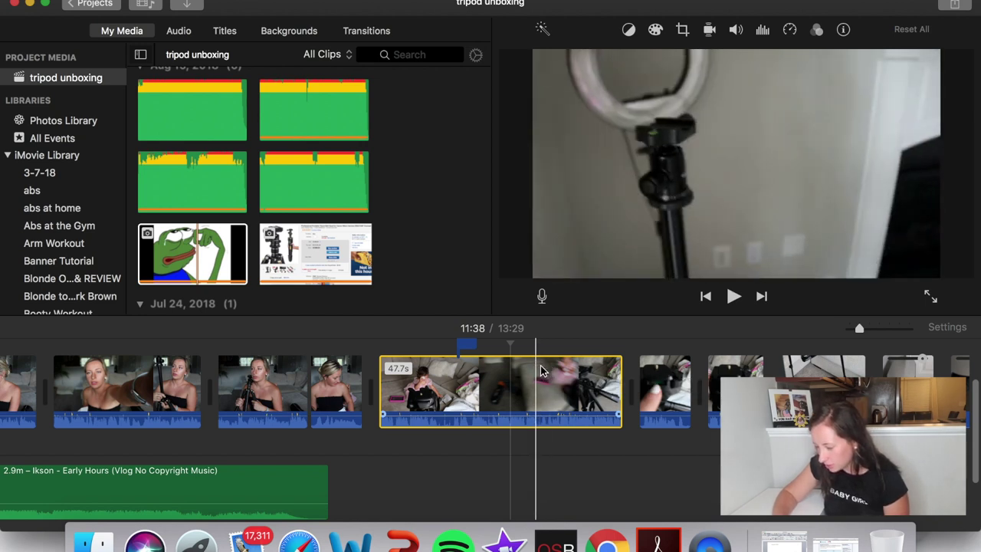
{"action": "left_click", "coordinate": [548, 369]}
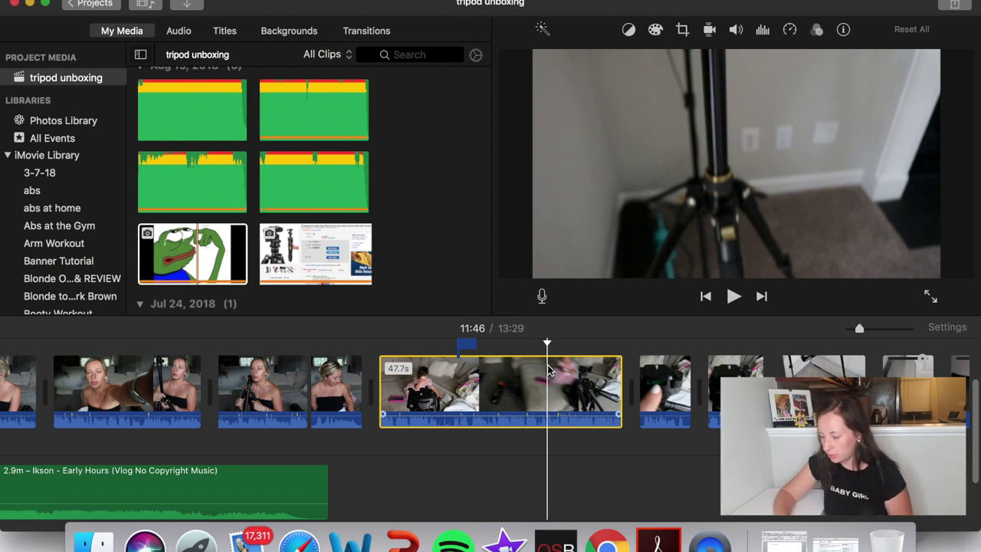
{"action": "left_click", "coordinate": [546, 370]}
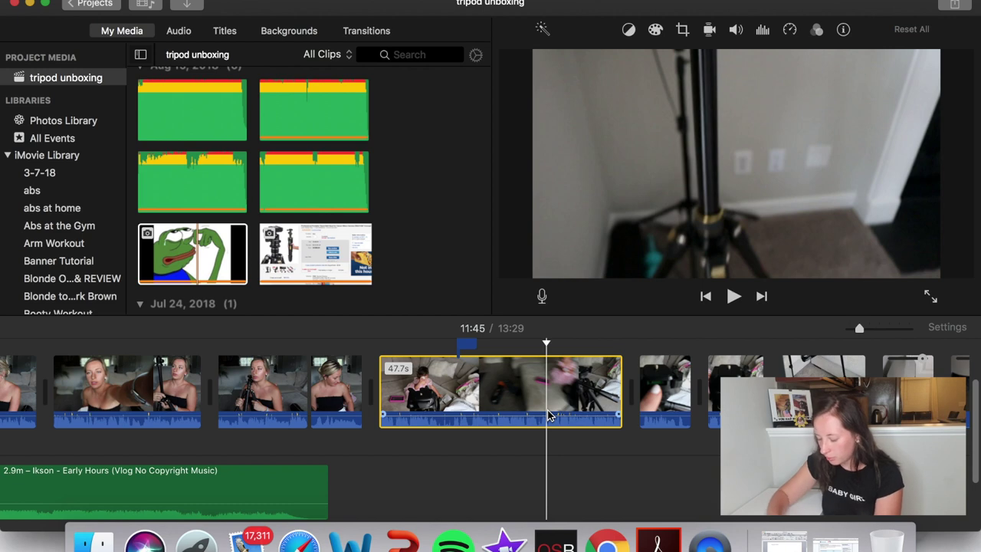
{"action": "key", "text": "super+b"}
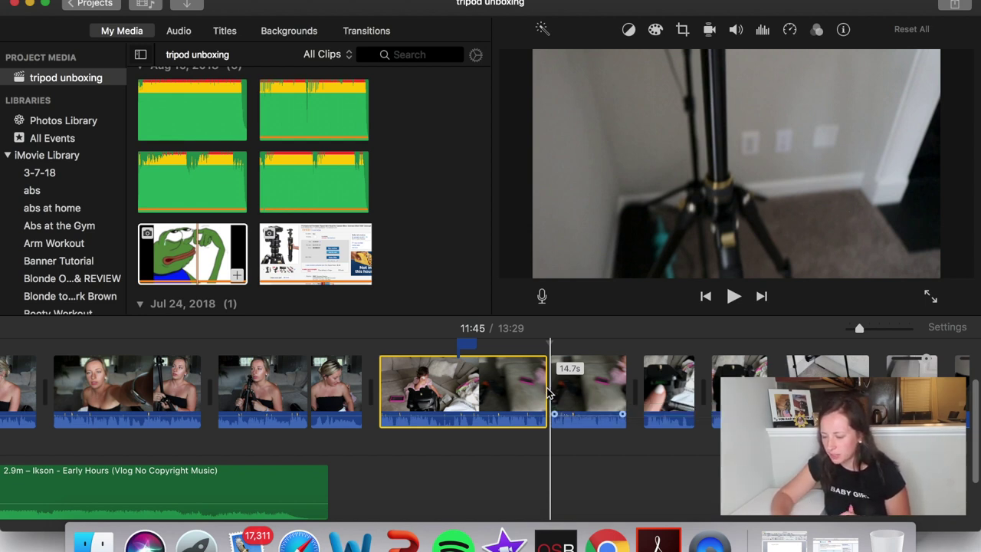
{"action": "scroll", "coordinate": [549, 390], "scroll_direction": "left", "scroll_amount": 10}
{"action": "scroll", "coordinate": [549, 392], "scroll_direction": "right", "scroll_amount": 10}
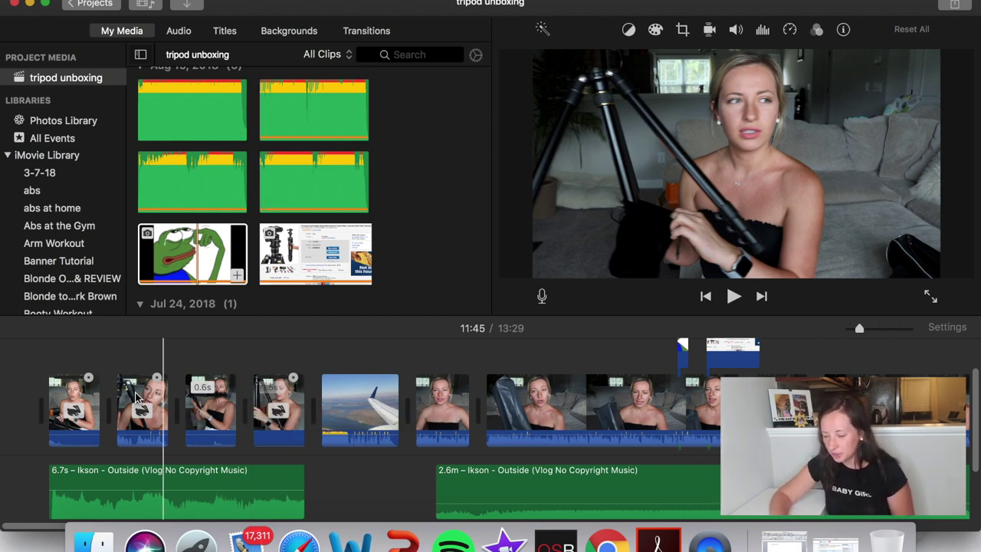
{"action": "left_click", "coordinate": [339, 392]}
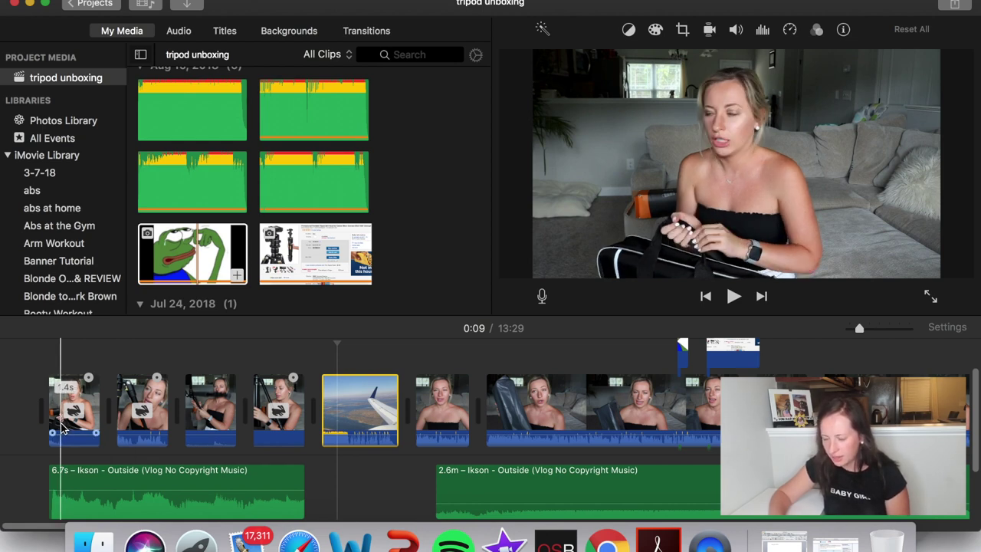
{"action": "left_click", "coordinate": [455, 404]}
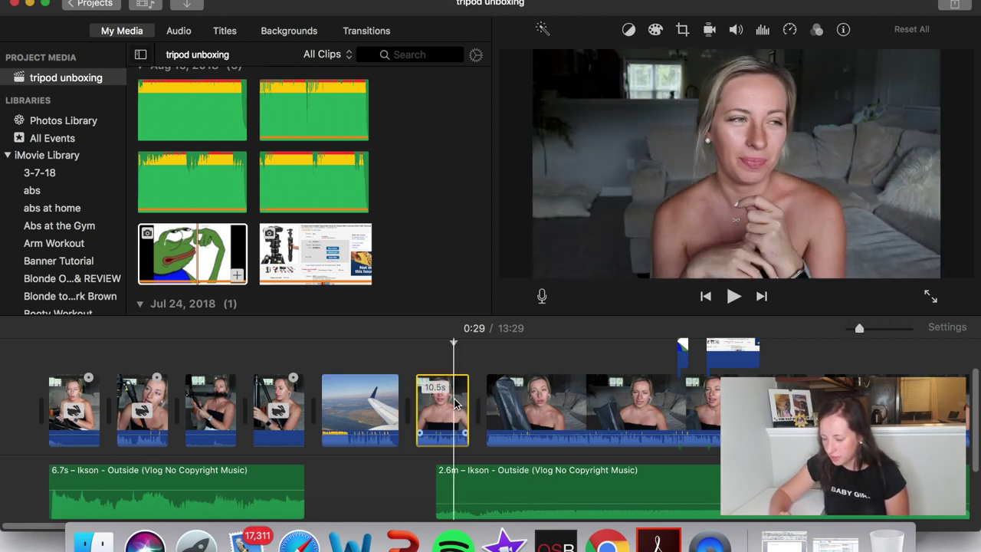
{"action": "right_click", "coordinate": [455, 404]}
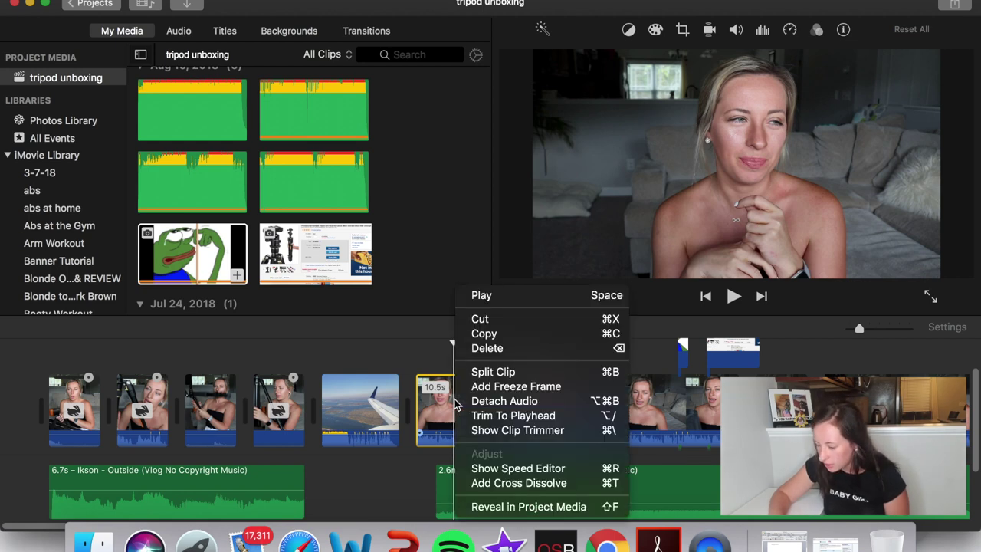
{"action": "left_click", "coordinate": [483, 334]}
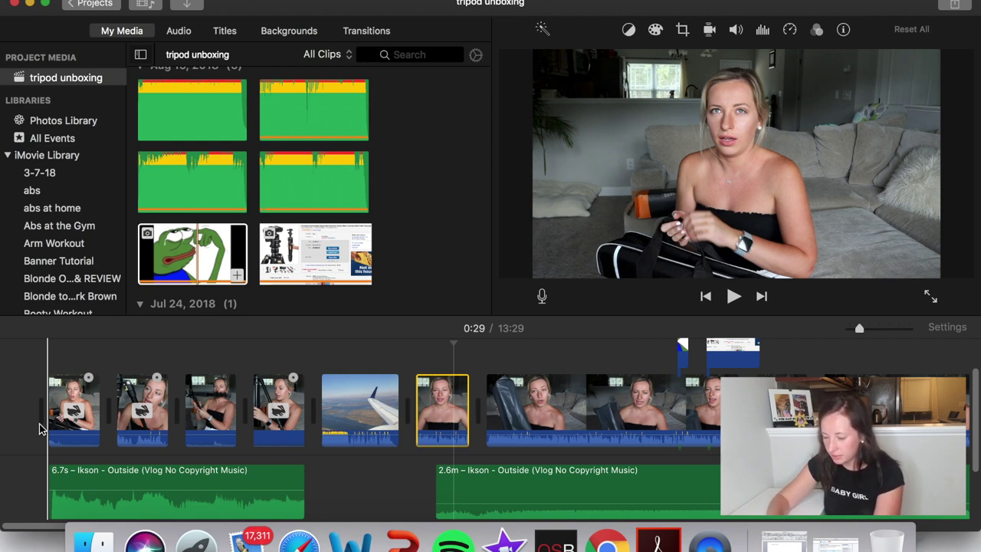
{"action": "key", "text": "super+v"}
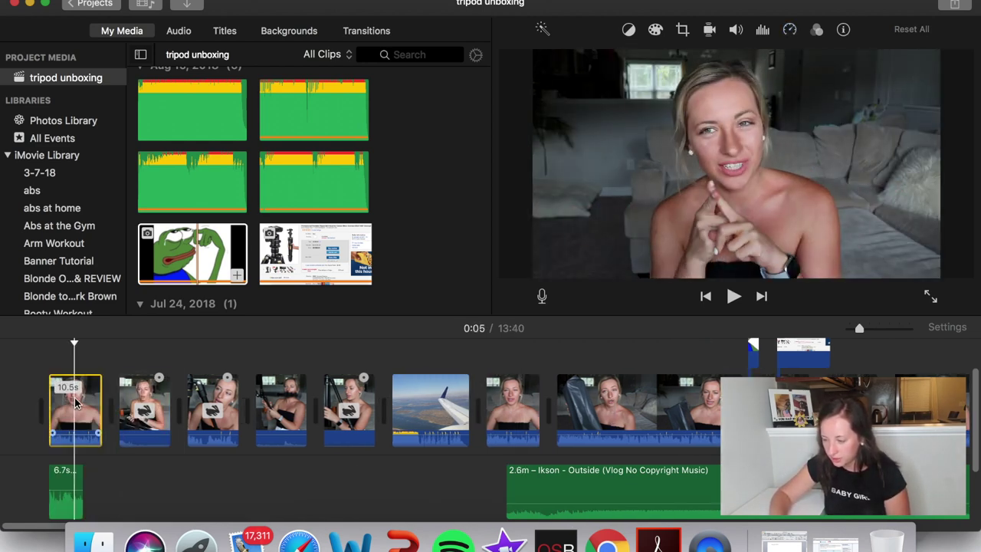
{"action": "key", "text": "super+z"}
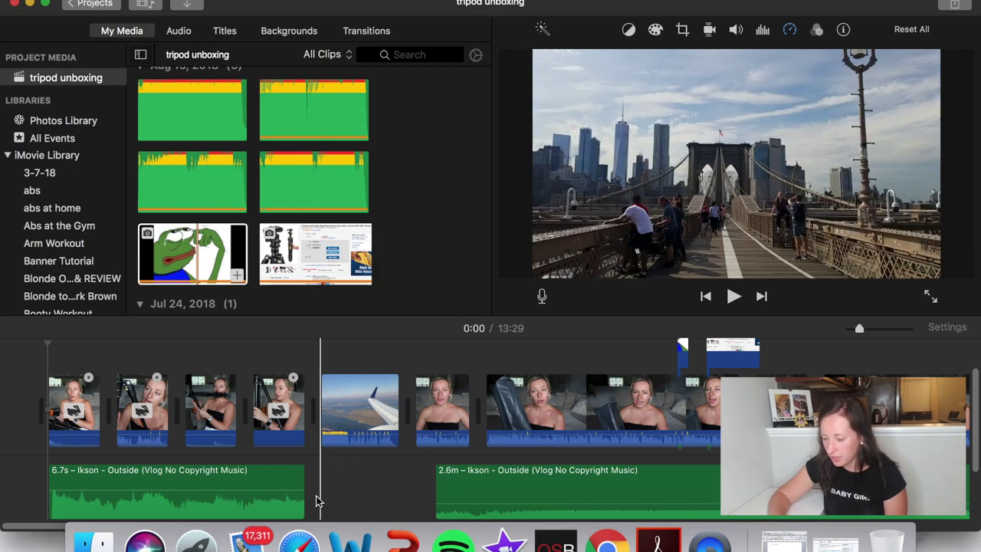
{"action": "left_click", "coordinate": [215, 410]}
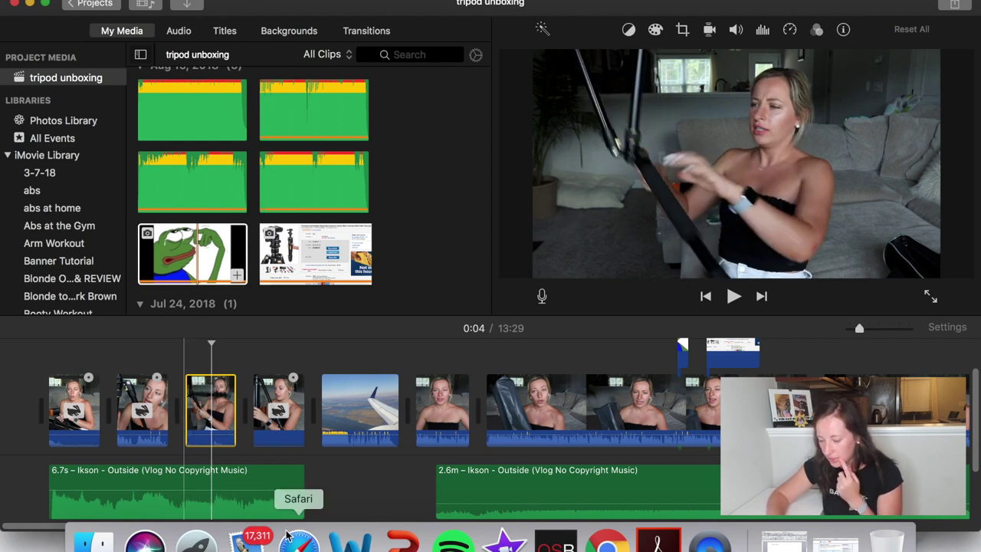
{"action": "left_click", "coordinate": [539, 486]}
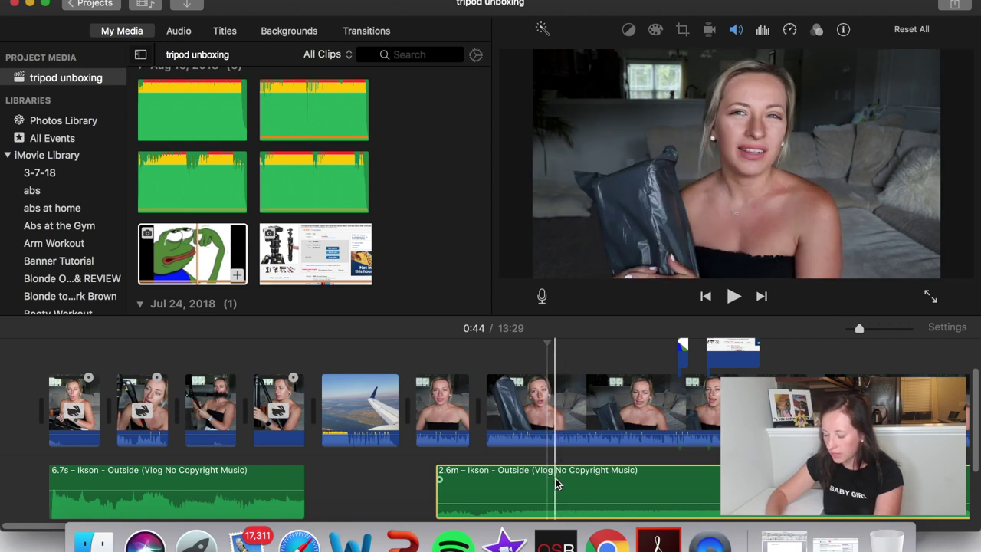
{"action": "key", "text": "super+b"}
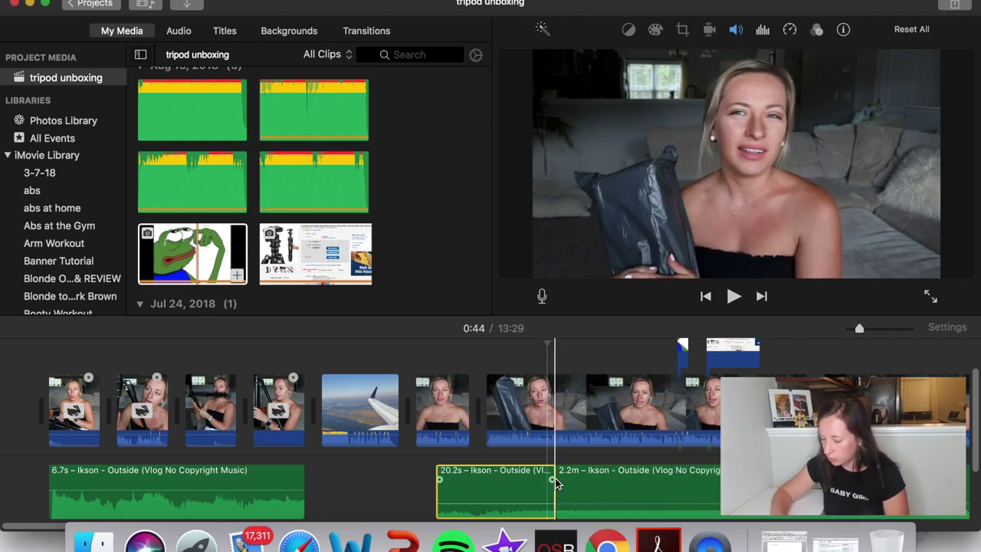
{"action": "left_click_drag", "start_coordinate": [529, 483], "coordinate": [500, 482]}
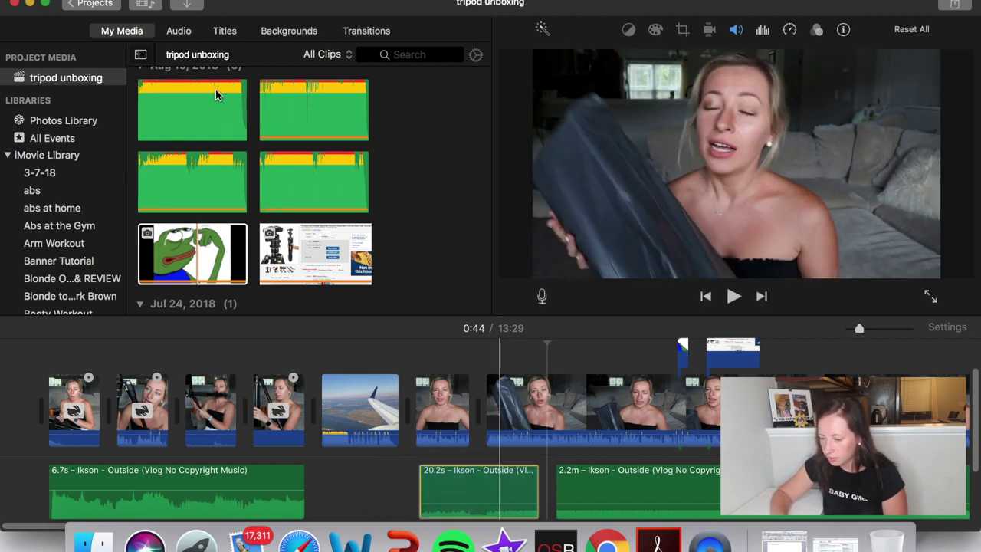
{"action": "left_click", "coordinate": [134, 1]}
{"action": "left_click", "coordinate": [148, 2]}
{"action": "left_click", "coordinate": [146, 1]}
{"action": "left_click", "coordinate": [148, 1]}
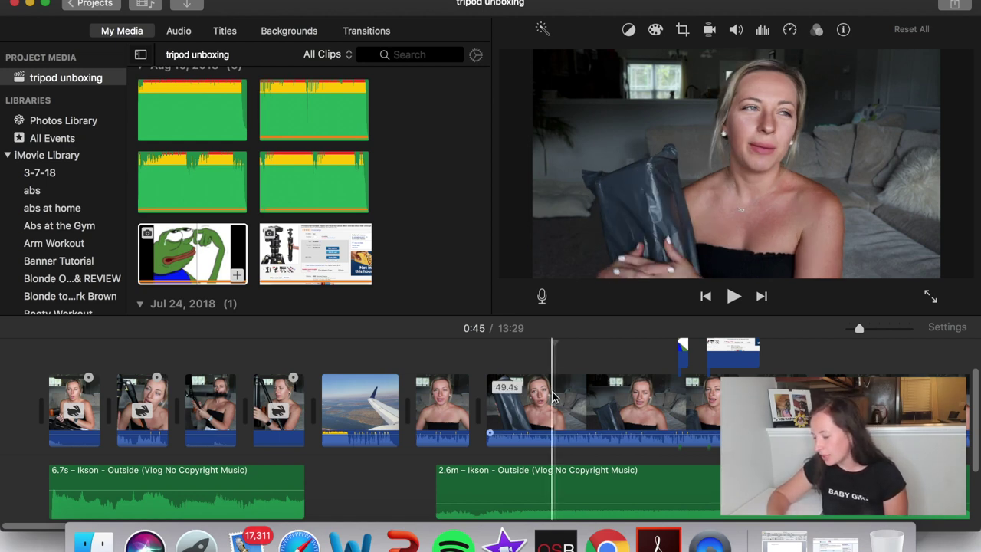
{"action": "scroll", "coordinate": [555, 397], "scroll_direction": "down", "scroll_amount": 5}
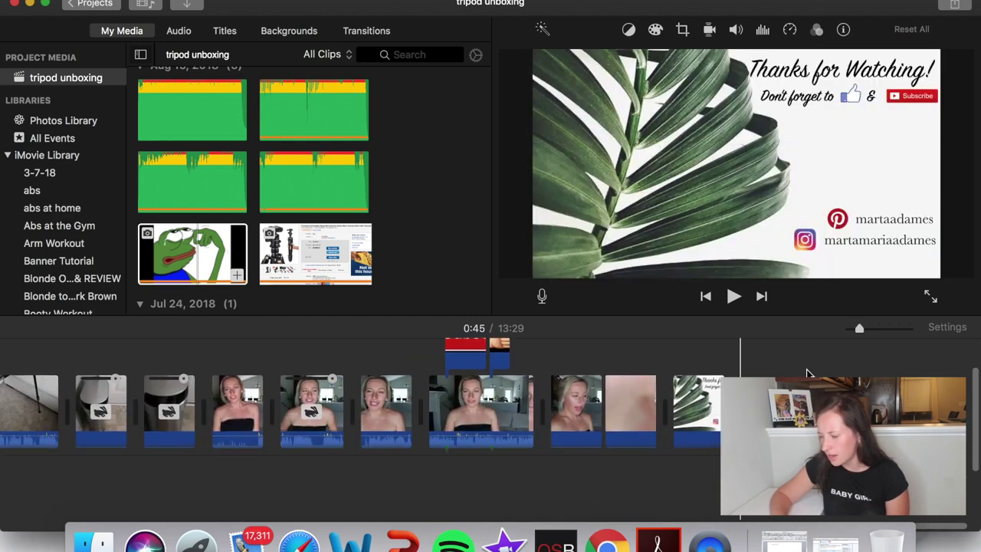
{"action": "left_click", "coordinate": [709, 409]}
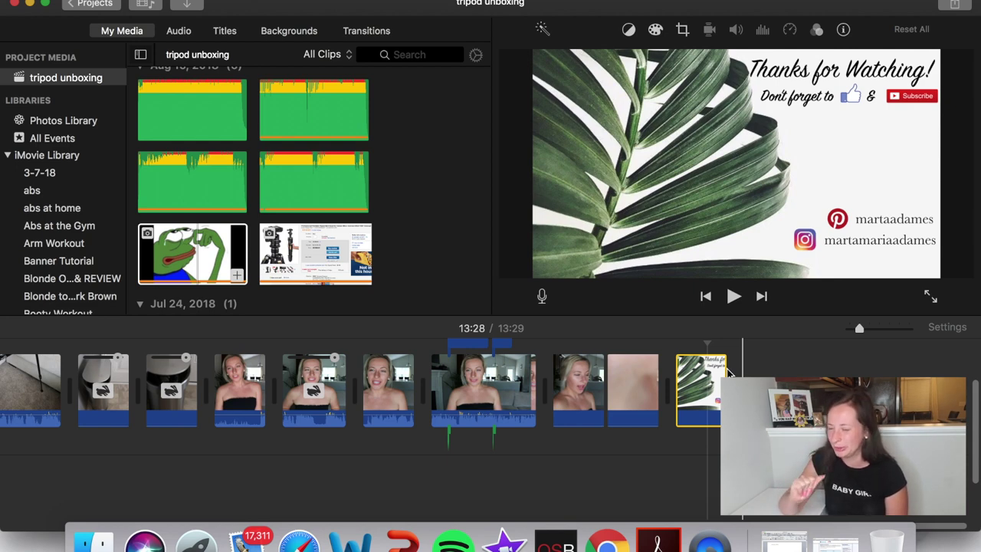
{"action": "left_click", "coordinate": [499, 385]}
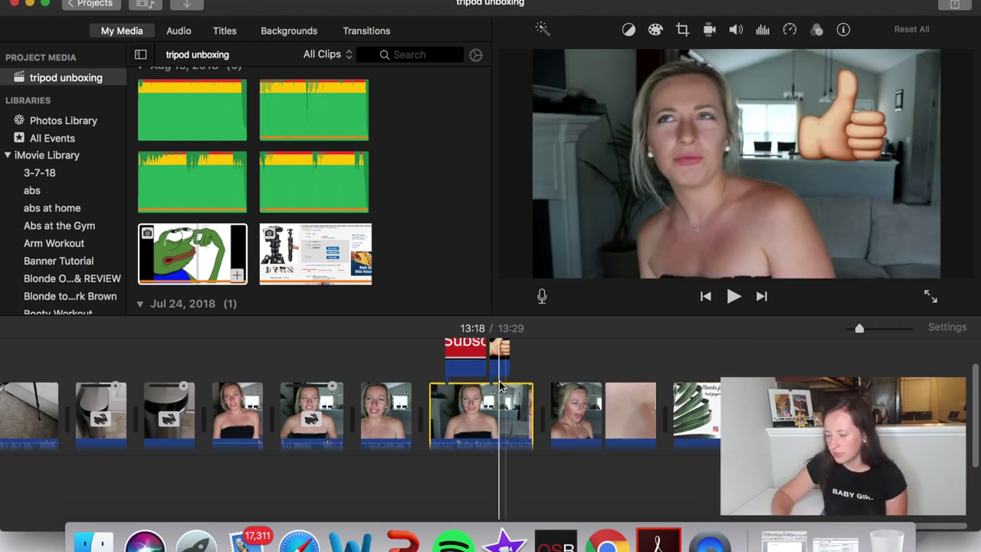
{"action": "scroll", "coordinate": [501, 385], "scroll_direction": "up", "scroll_amount": 2}
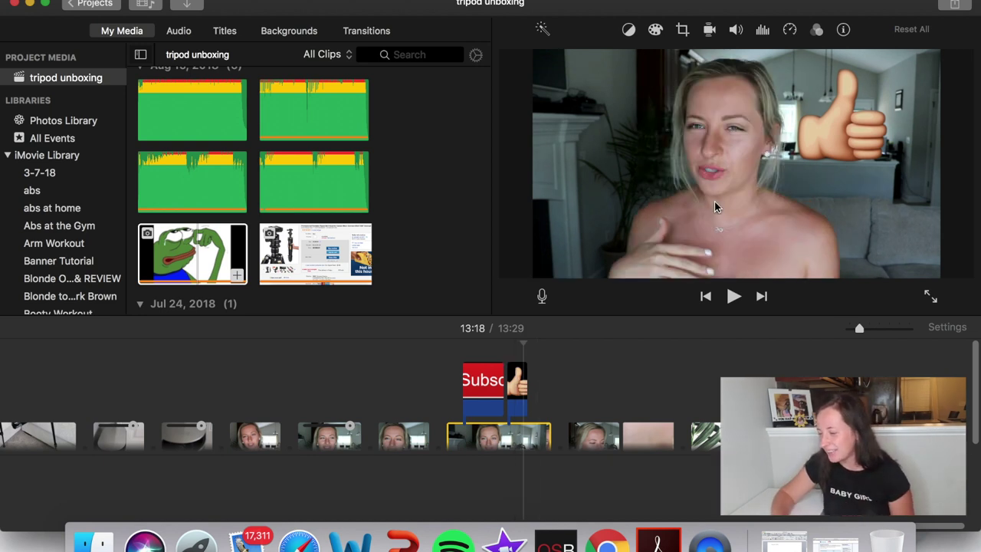
{"action": "left_click", "coordinate": [955, 6]}
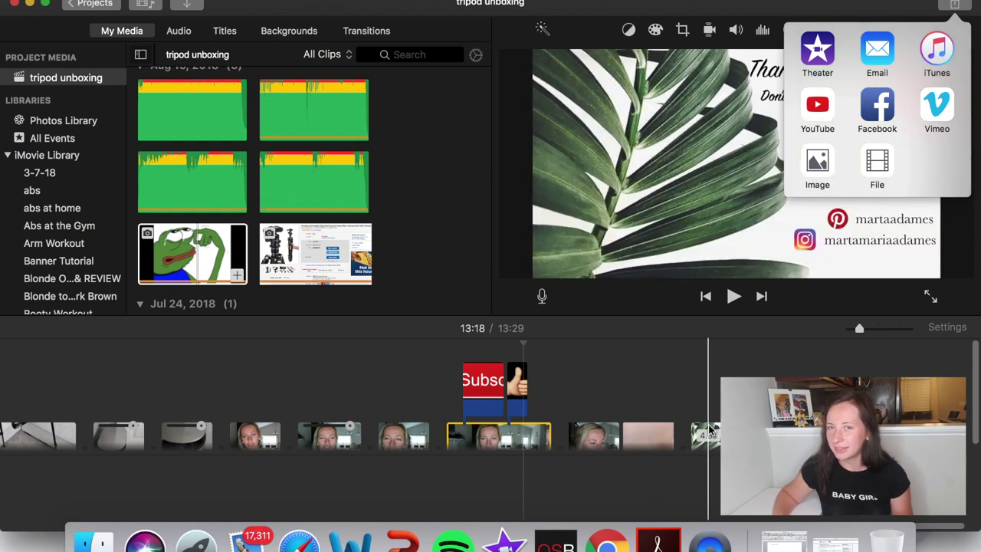
- Move the playhead to 13:29 to preview the Thanks for Watching end screen
{"action": "left_click", "coordinate": [758, 431]}
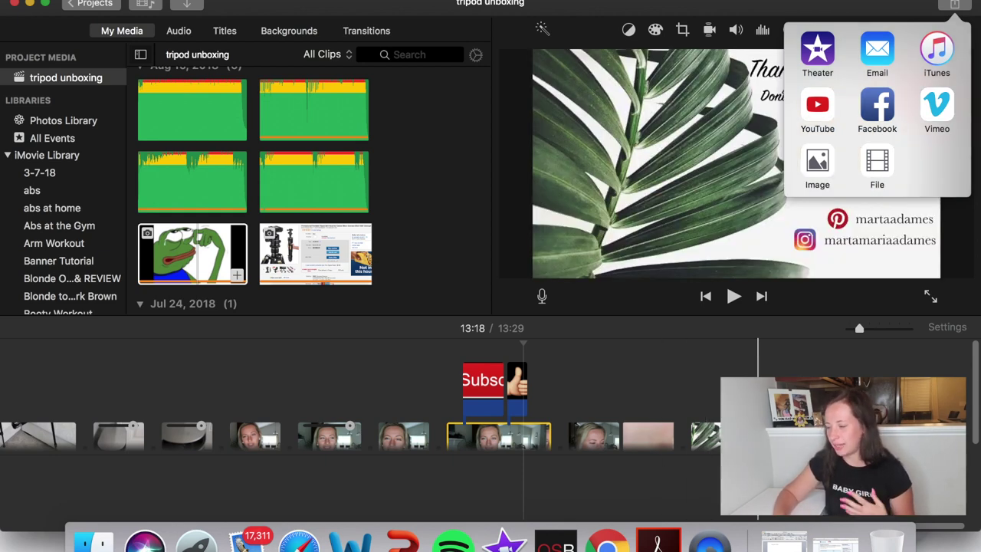